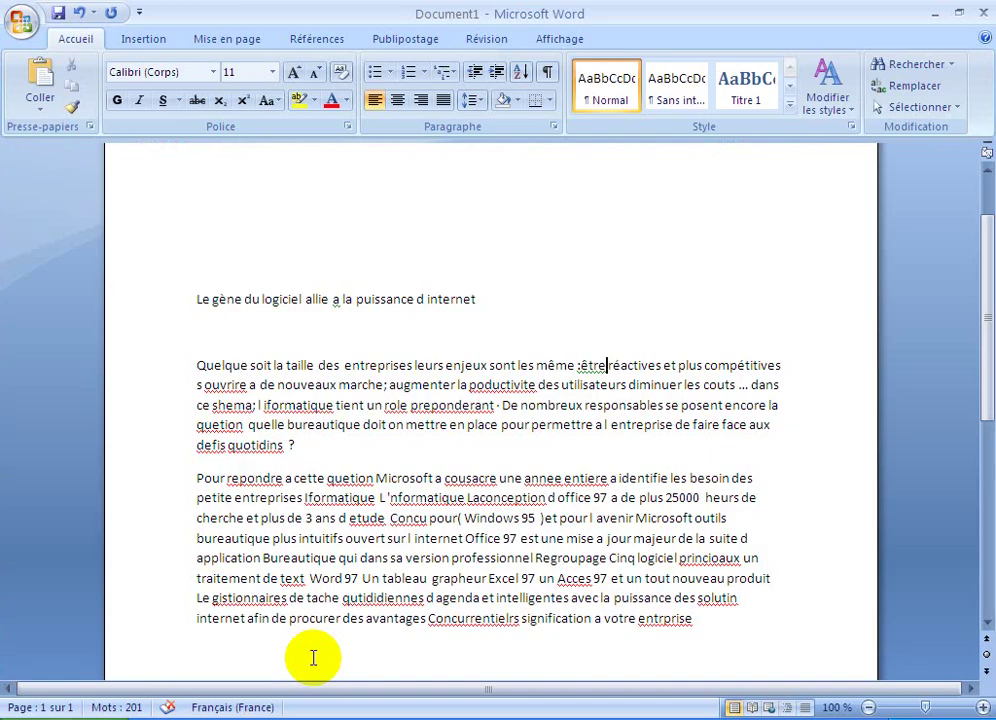
- Insert the Alphabet-style header at the top of the page
{"action": "scroll", "coordinate": [508, 572], "scroll_direction": "down", "scroll_amount": 2}
{"action": "scroll", "coordinate": [509, 595], "scroll_direction": "up", "scroll_amount": 3}
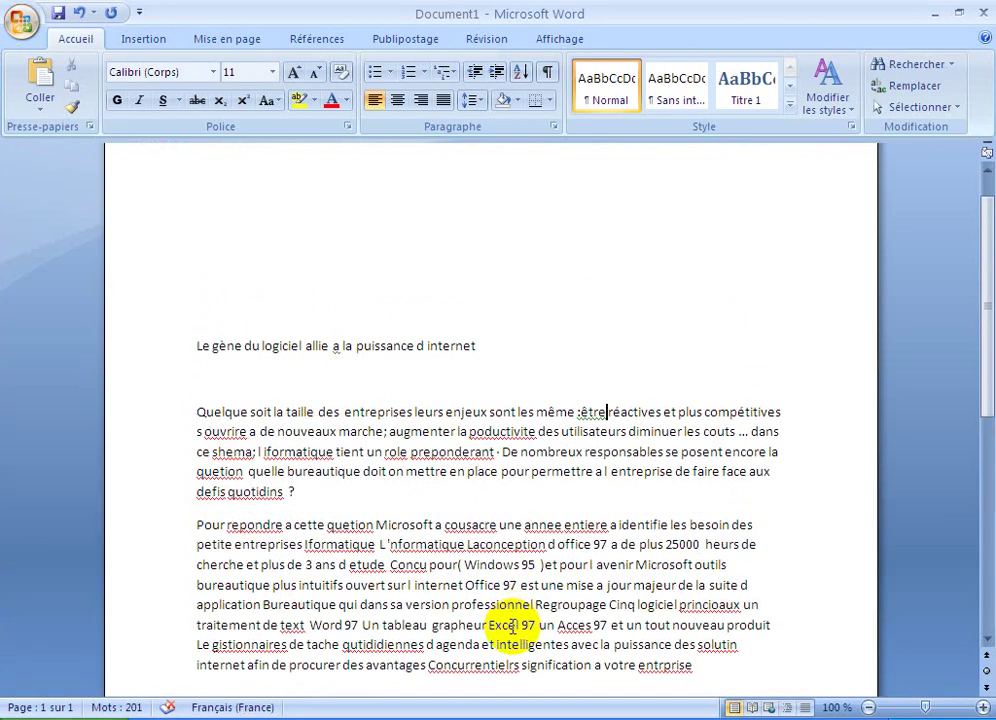
{"action": "scroll", "coordinate": [506, 620], "scroll_direction": "down", "scroll_amount": 2}
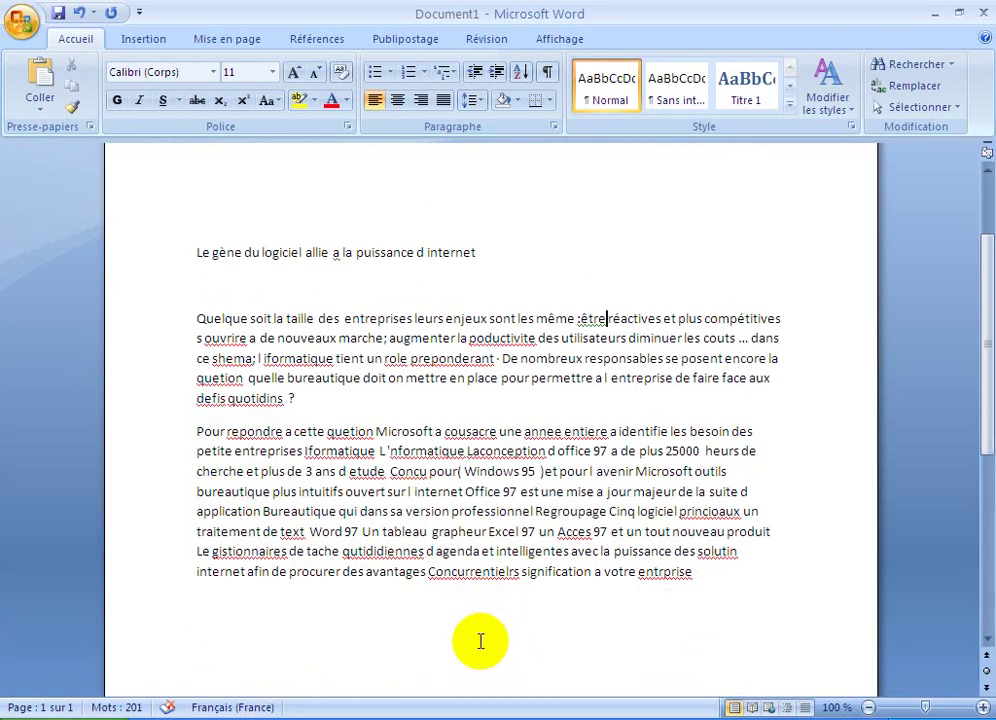
{"action": "scroll", "coordinate": [477, 635], "scroll_direction": "up", "scroll_amount": 2}
{"action": "scroll", "coordinate": [474, 626], "scroll_direction": "up", "scroll_amount": 1}
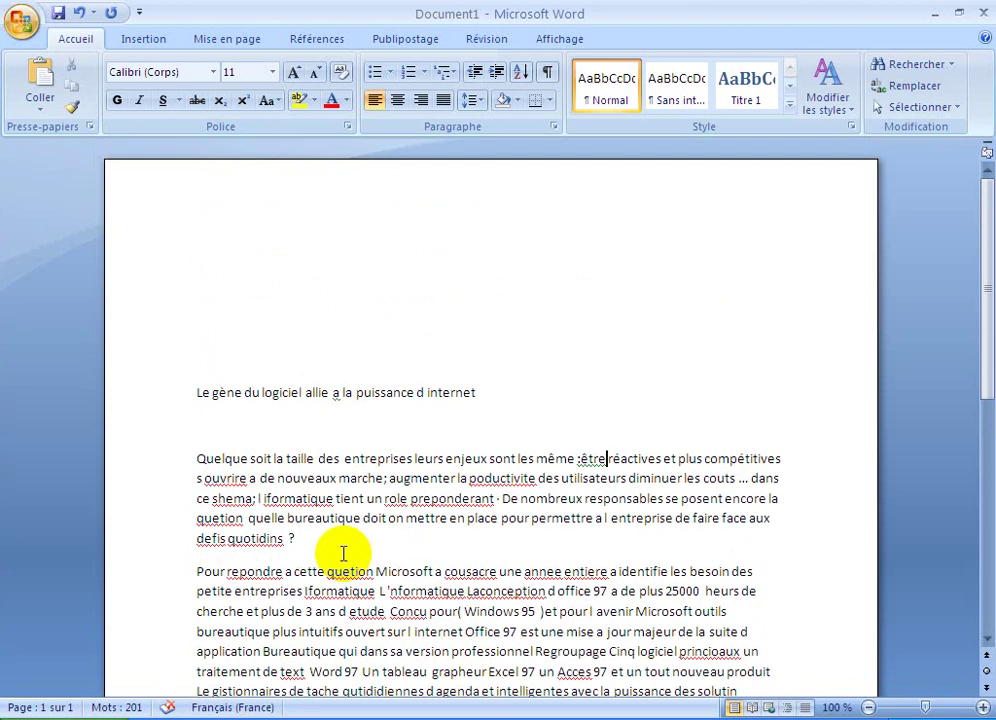
{"action": "left_click", "coordinate": [131, 46]}
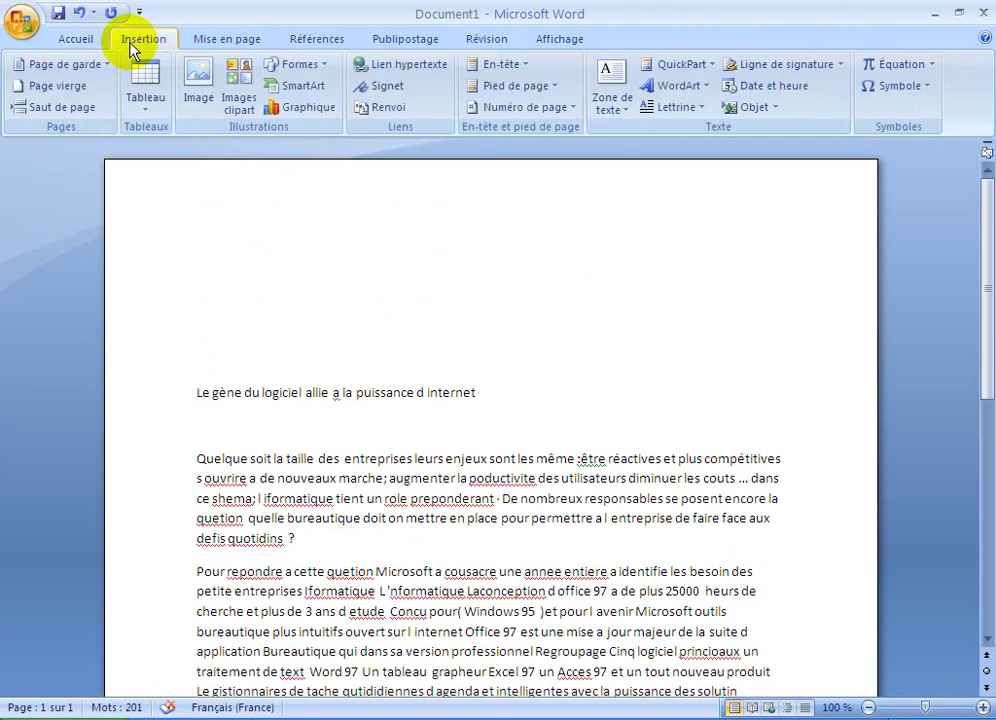
{"action": "left_click", "coordinate": [499, 66]}
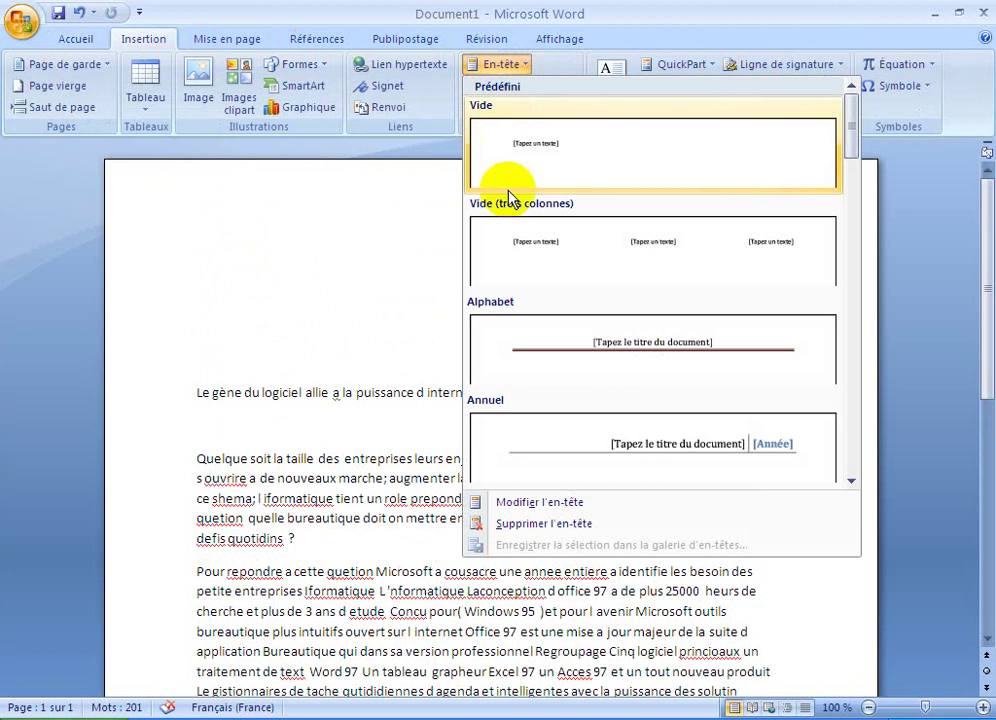
{"action": "left_click", "coordinate": [515, 345]}
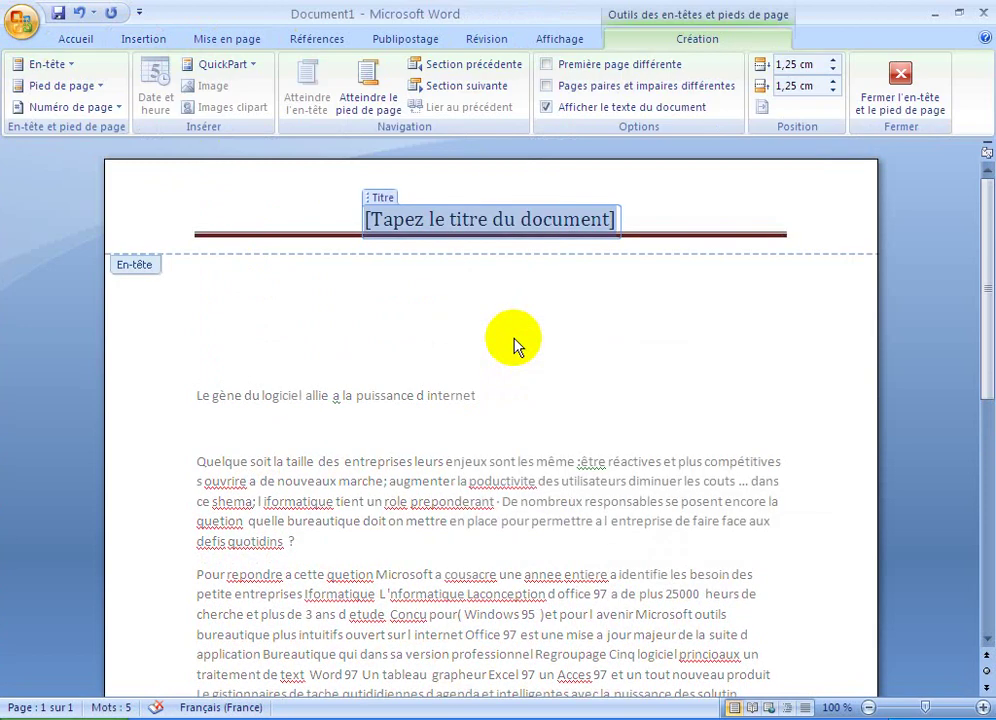
- Replace the header placeholder with 'Ecole operationnelle du commerce et technique', correcting typos
{"action": "key", "text": "Delete"}
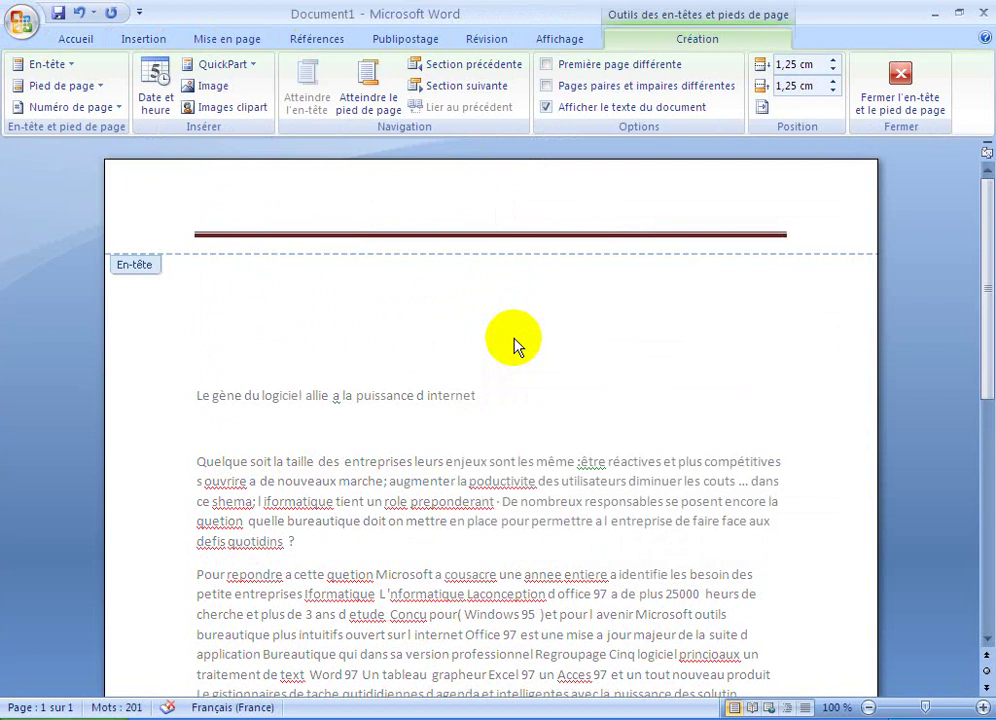
{"action": "type", "text": "eco"}
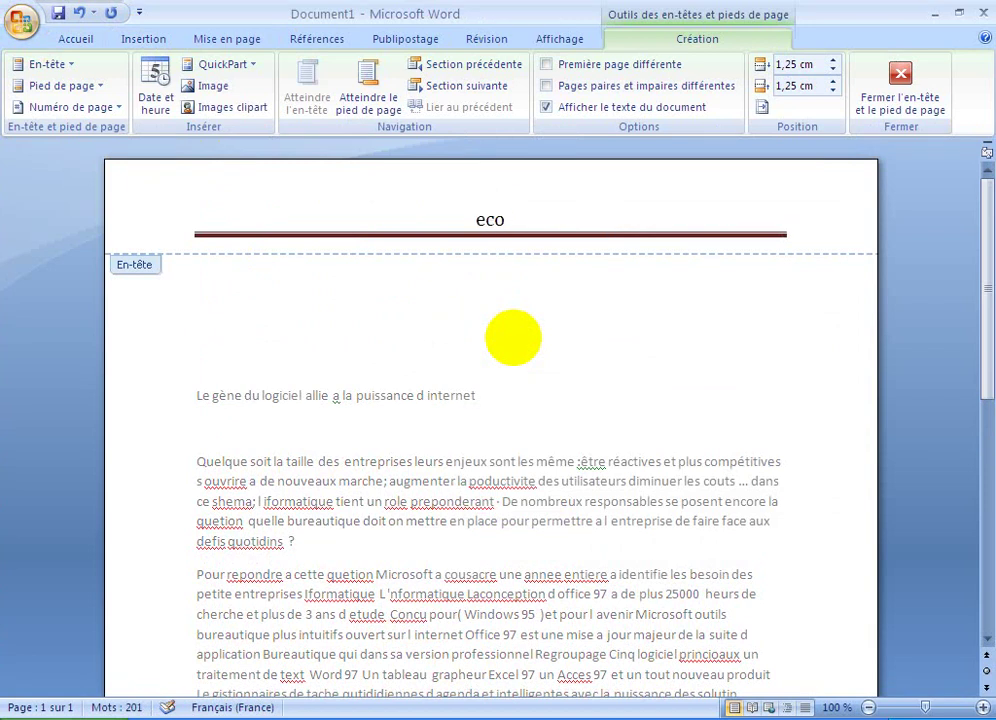
{"action": "type", "text": "me"}
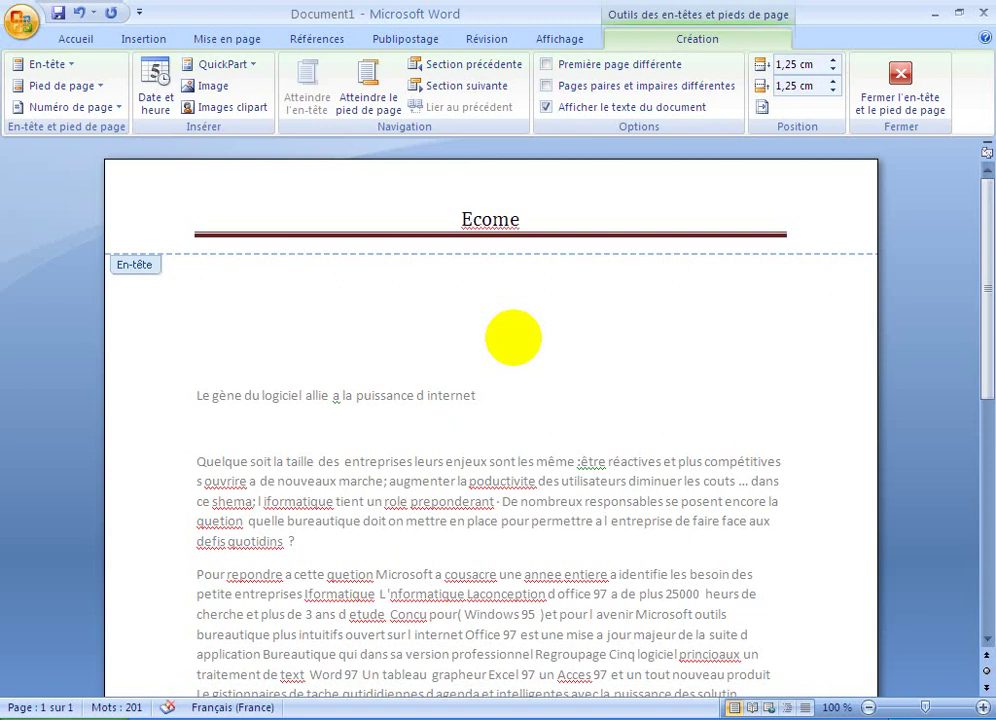
{"action": "key", "text": "BackSpace"}
{"action": "key", "text": "BackSpace"}
{"action": "key", "text": "BackSpace"}
{"action": "type", "text": "lle"}
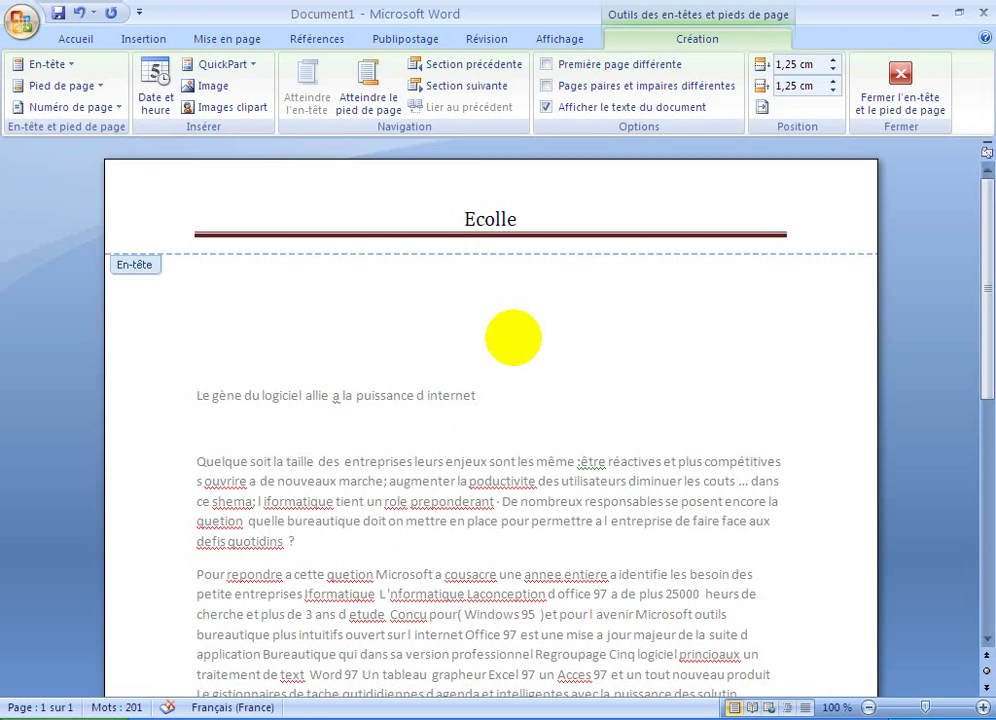
{"action": "key", "text": "BackSpace"}
{"action": "key", "text": "BackSpace"}
{"action": "key", "text": "BackSpace"}
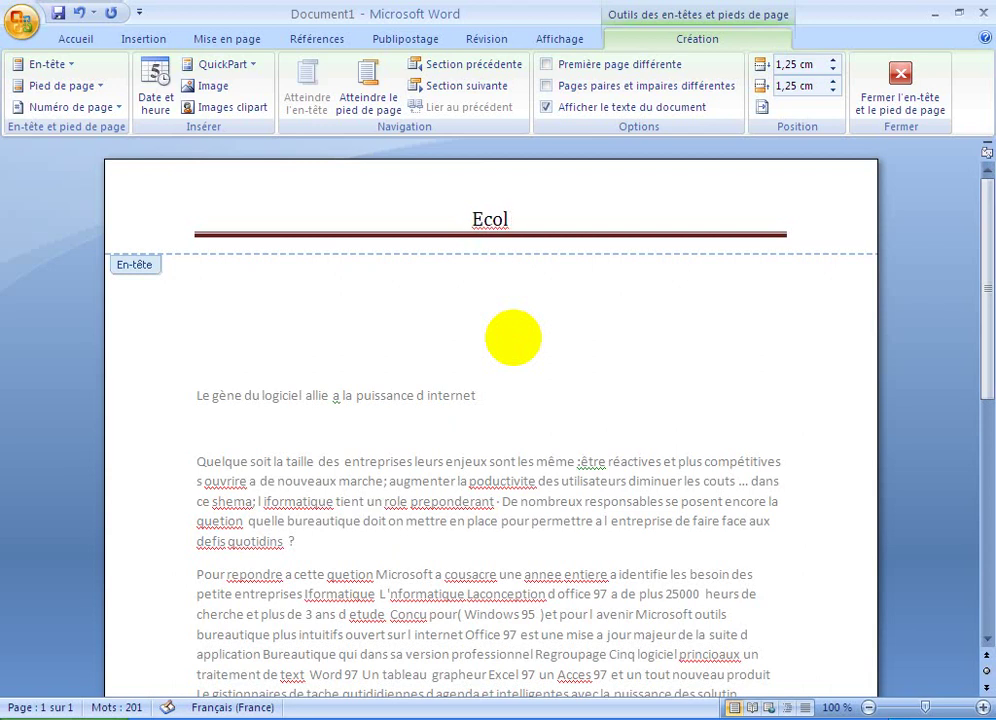
{"action": "type", "text": "e "}
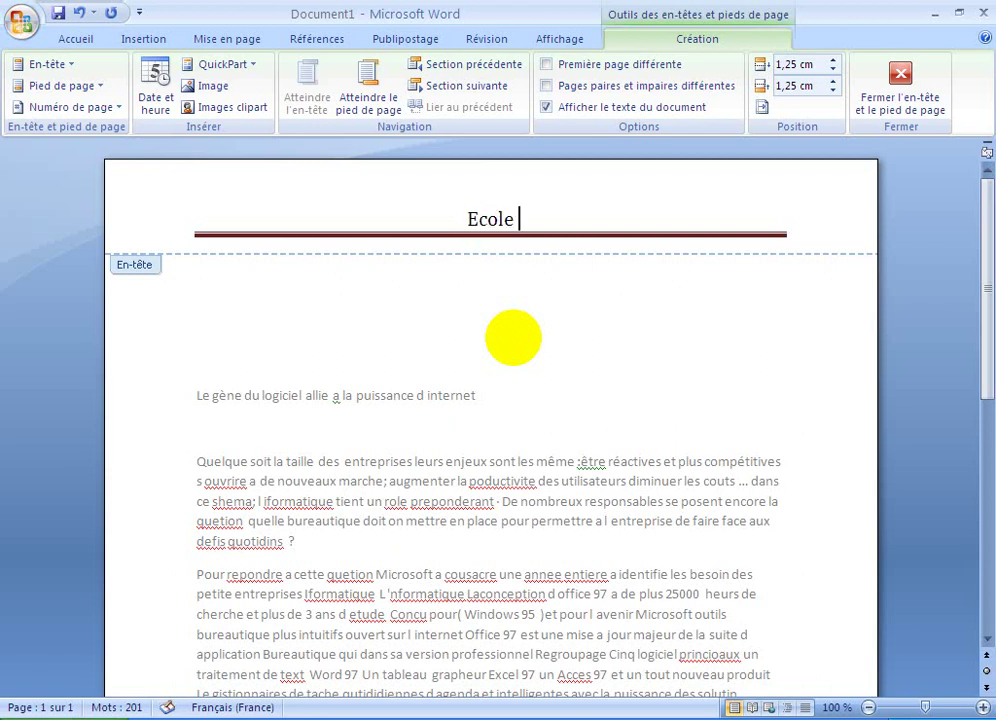
{"action": "type", "text": "oper"}
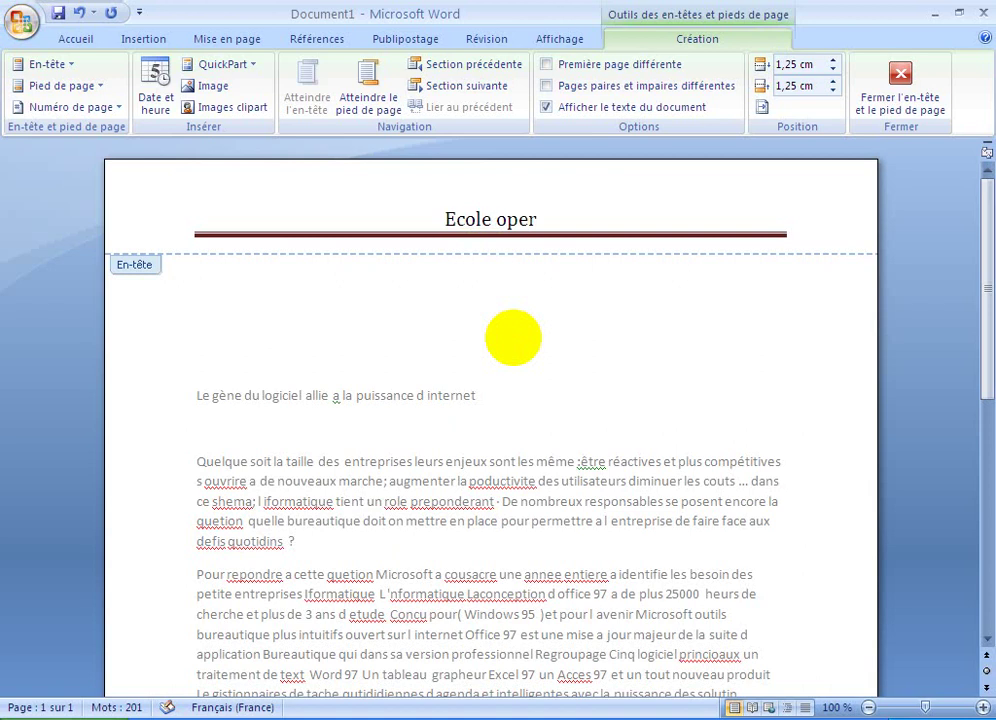
{"action": "type", "text": "ationnelle "}
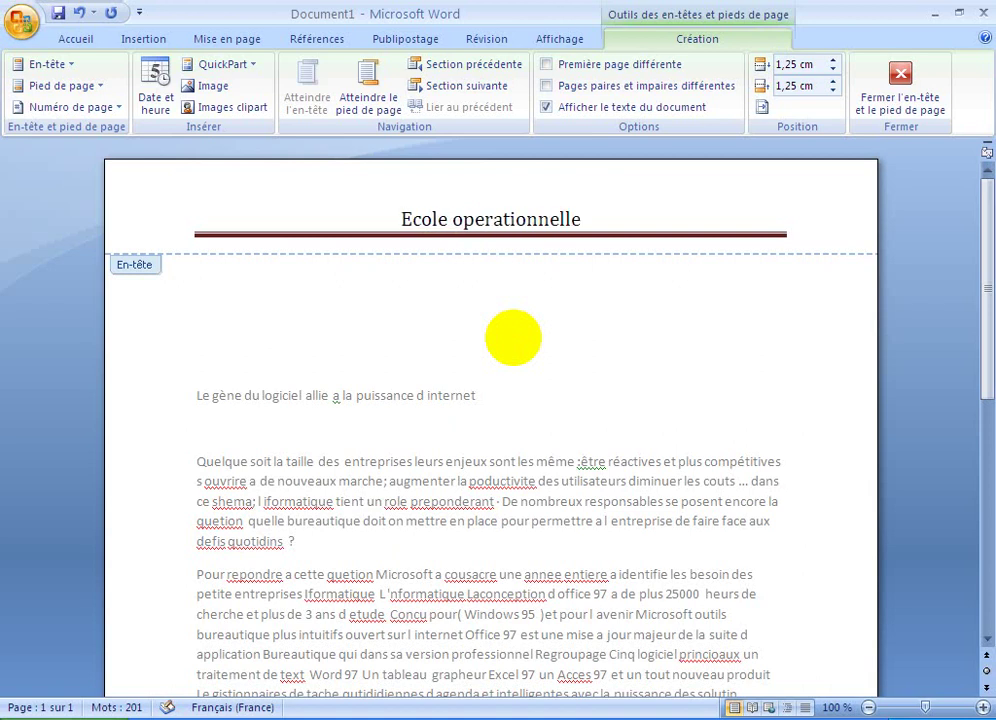
{"action": "type", "text": "du"}
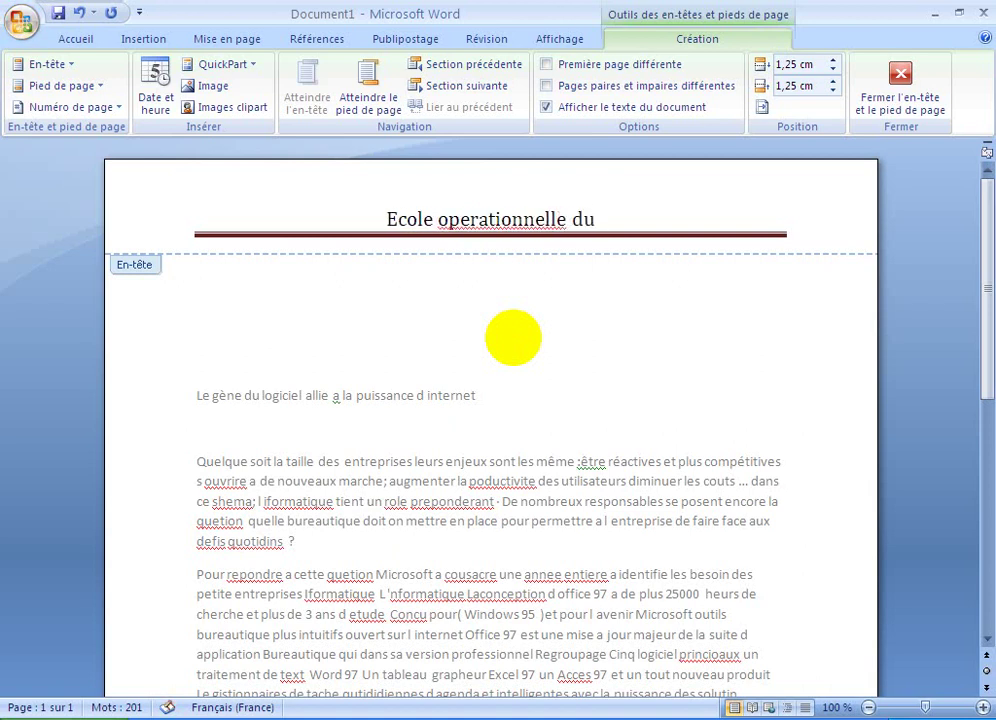
{"action": "type", "text": " commerc"}
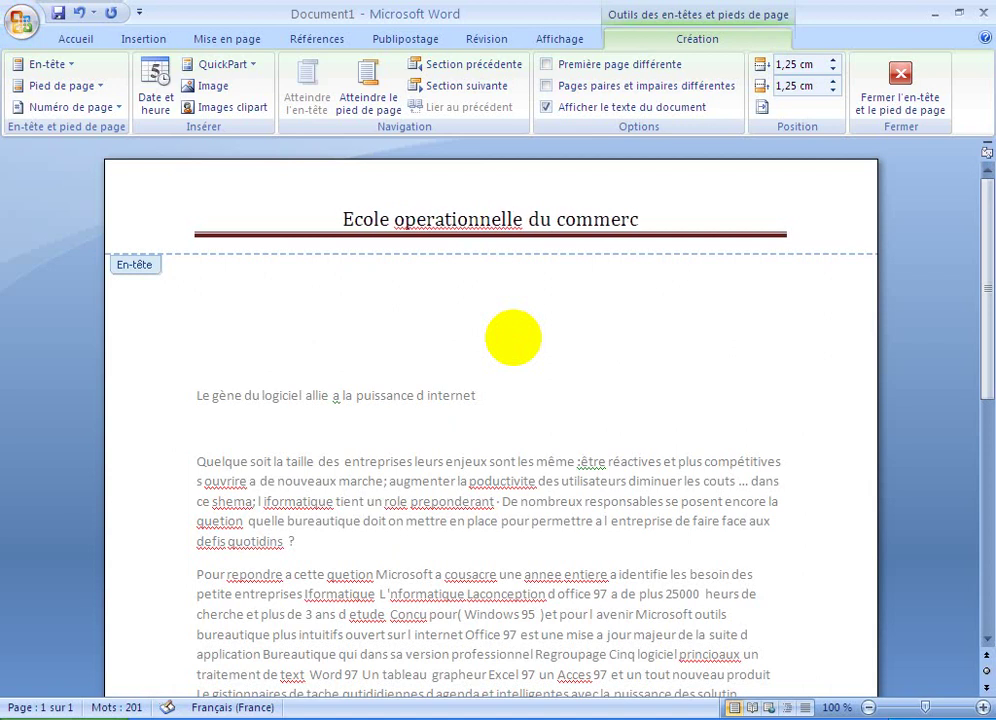
{"action": "type", "text": "e et "}
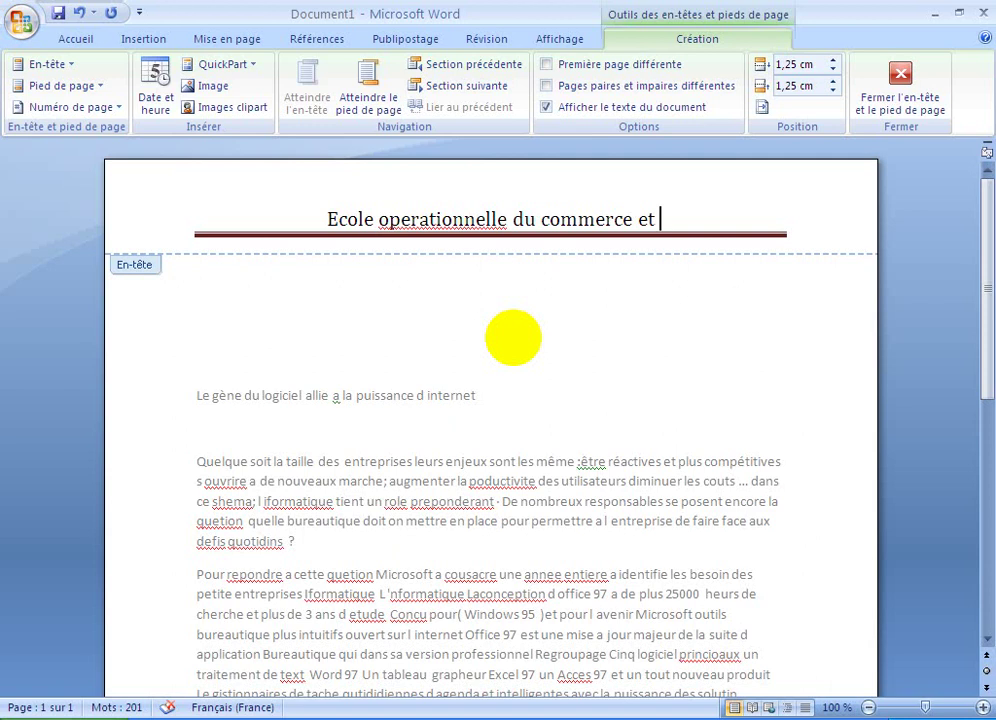
{"action": "type", "text": "et"}
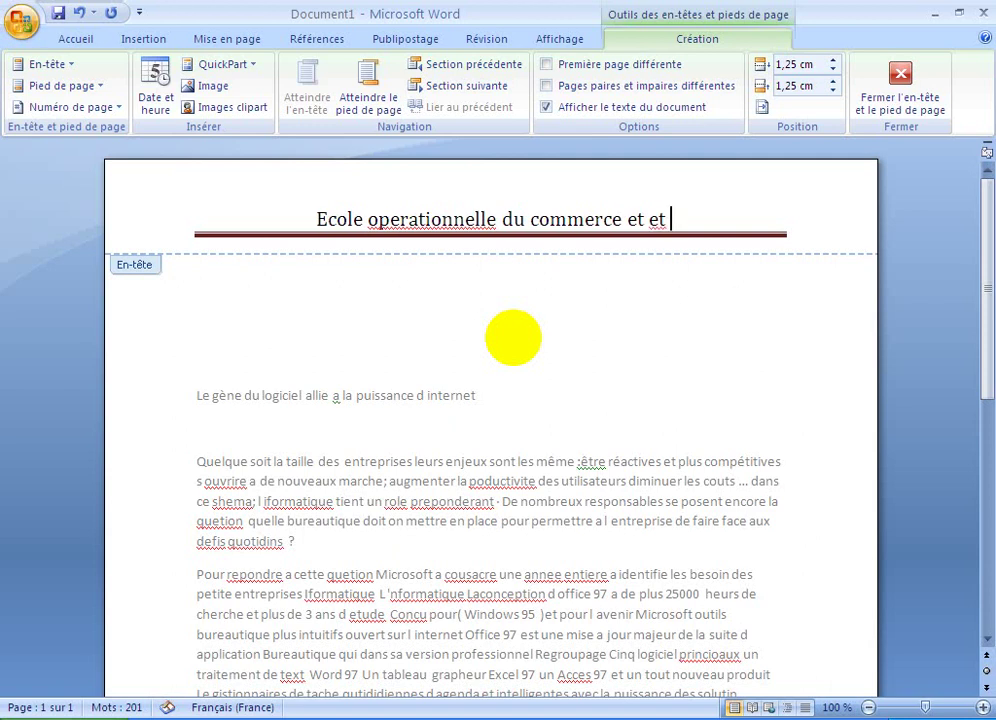
{"action": "key", "text": "BackSpace"}
{"action": "key", "text": "BackSpace"}
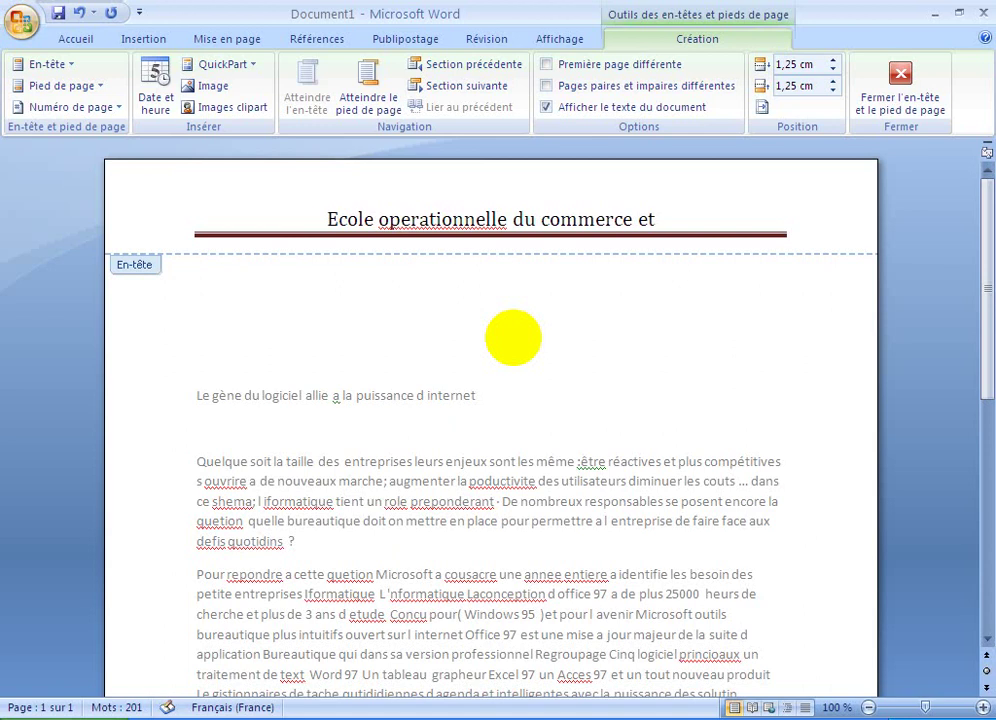
{"action": "type", "text": "techni"}
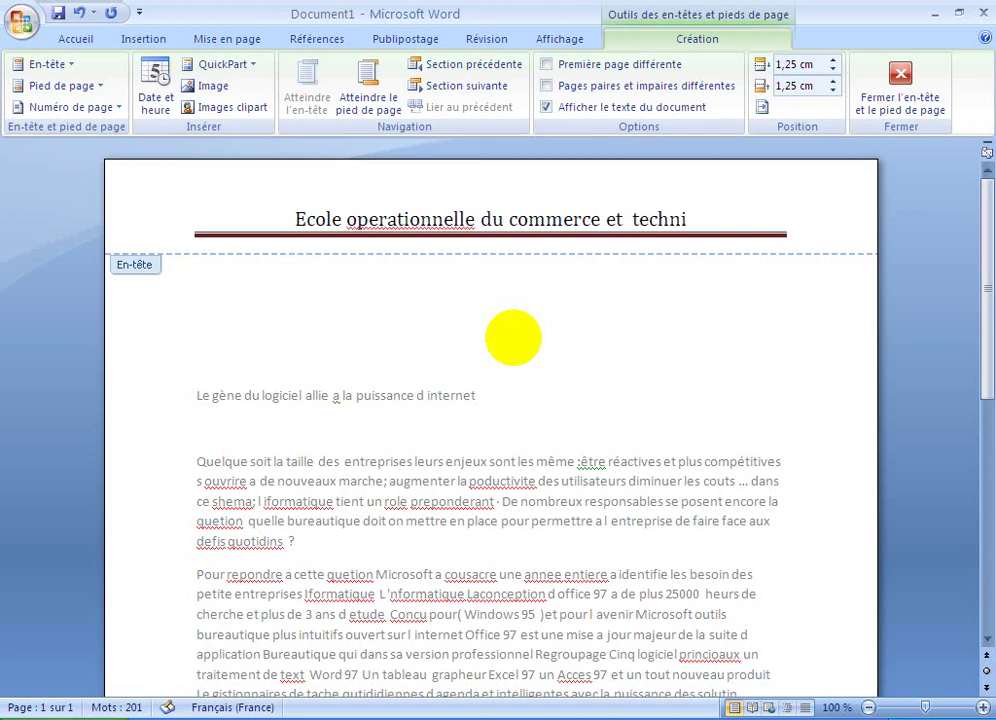
{"action": "type", "text": "que"}
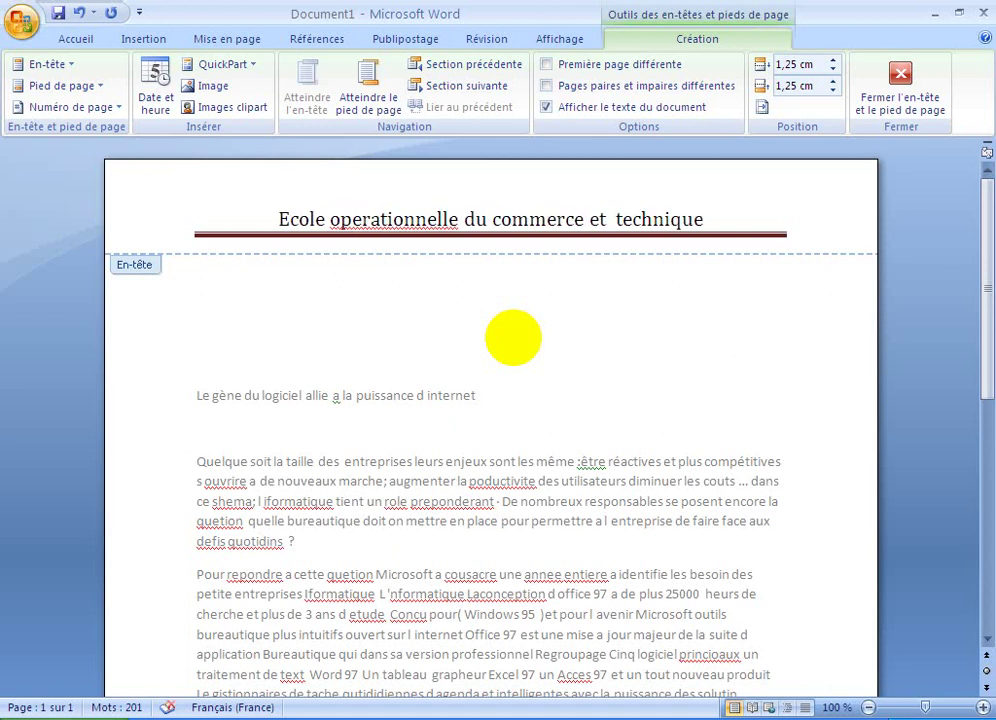
- Position the header 2,6 cm from the top and close header editing
{"action": "left_click", "coordinate": [834, 64]}
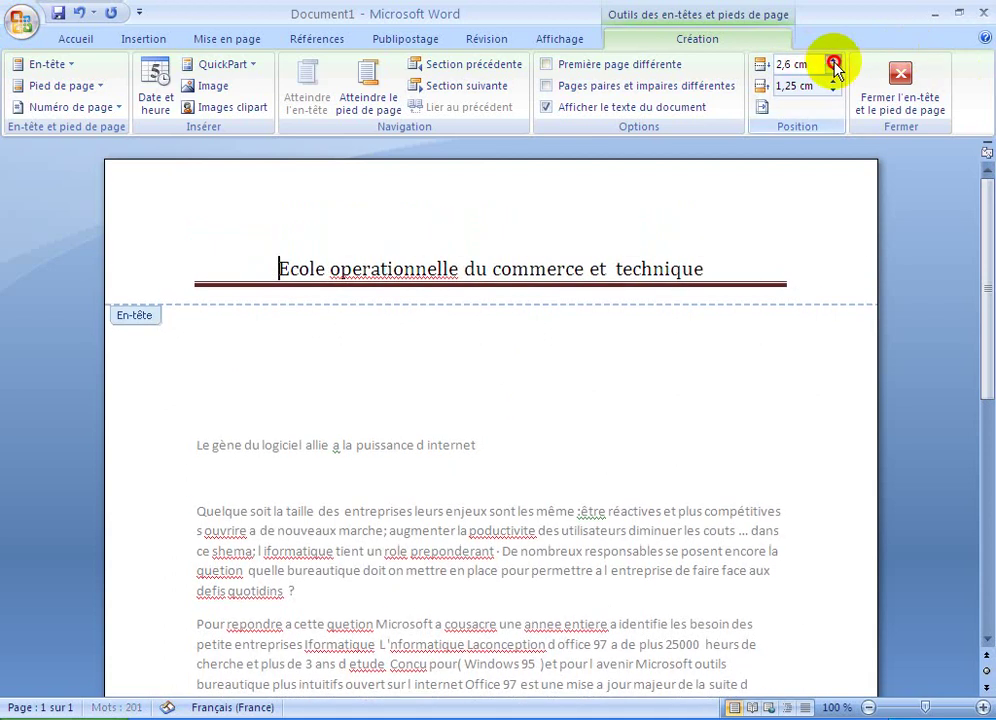
{"action": "left_click", "coordinate": [895, 85]}
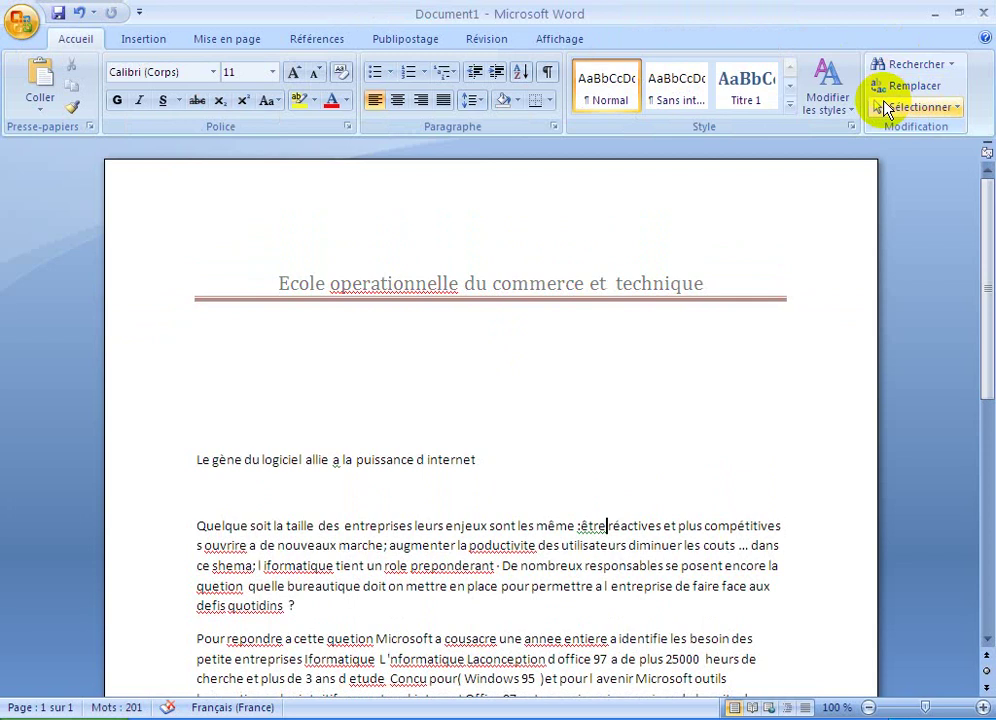
{"action": "left_click", "coordinate": [143, 39]}
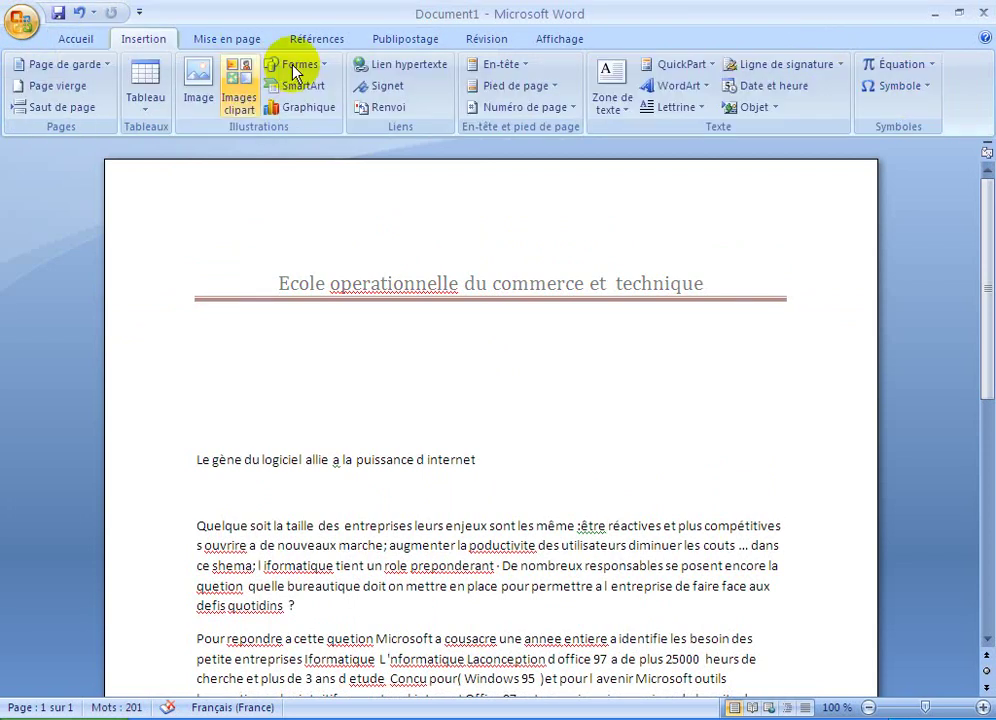
- Draw an ellipse across the top of the page and fill it orange
{"action": "left_click", "coordinate": [295, 65]}
{"action": "left_click", "coordinate": [345, 111]}
{"action": "mouse_move", "coordinate": [334, 183]}
{"action": "left_mouse_down"}
{"action": "mouse_move", "coordinate": [585, 261]}
{"action": "mouse_move", "coordinate": [603, 256]}
{"action": "left_mouse_up"}
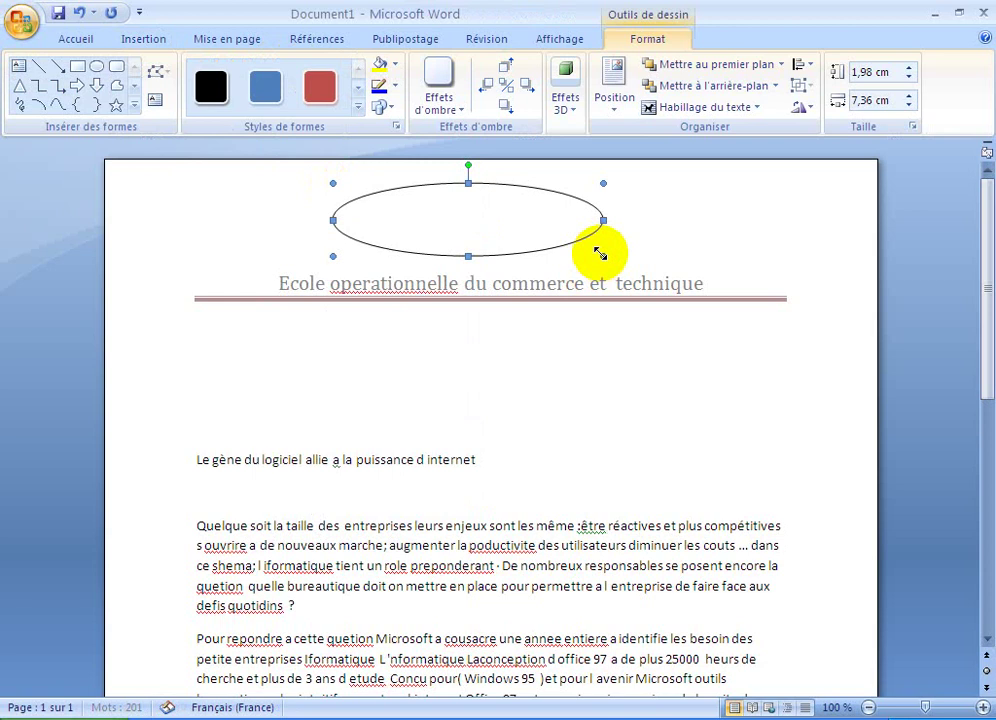
{"action": "left_click", "coordinate": [397, 66]}
{"action": "left_click", "coordinate": [398, 208]}
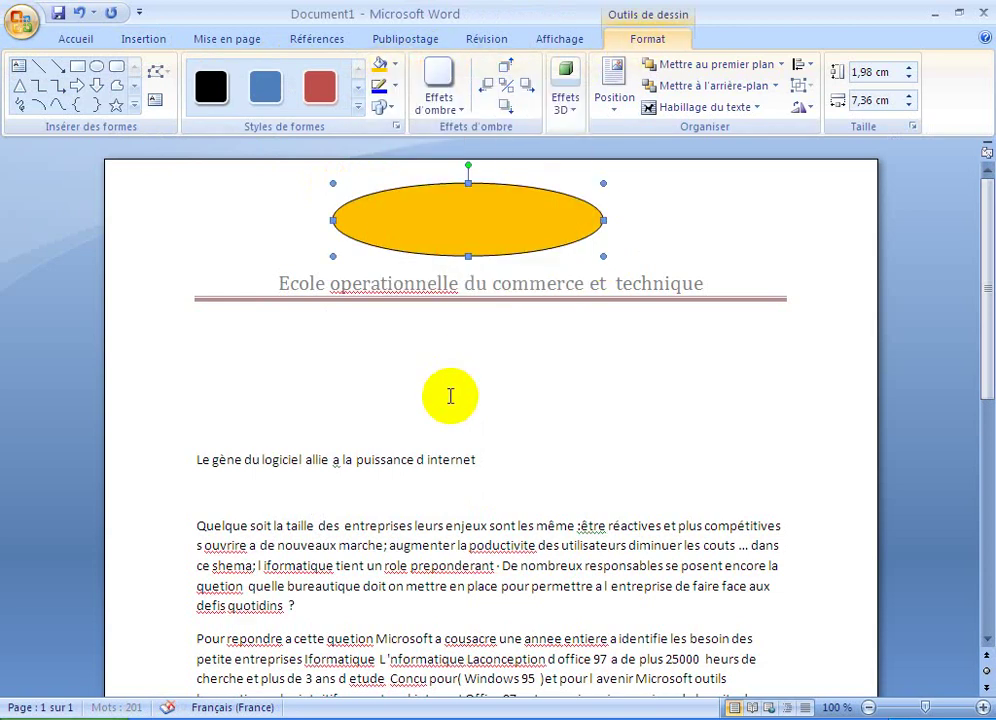
{"action": "left_click", "coordinate": [450, 396]}
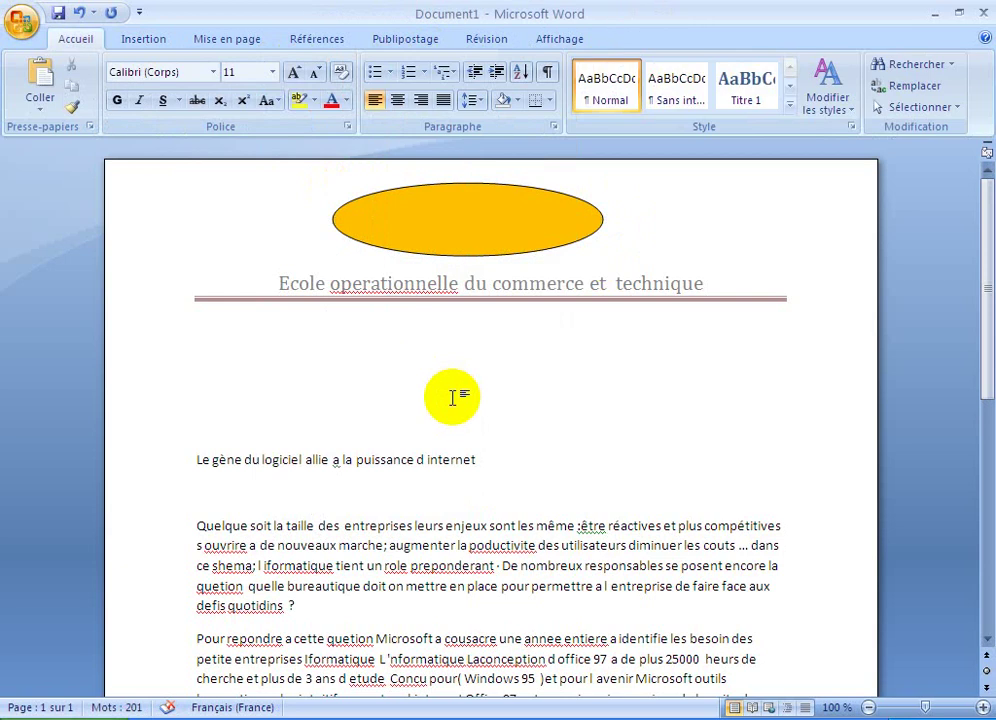
- Insert a rainbow-style WordArt with the text CAFP
{"action": "left_click", "coordinate": [141, 40]}
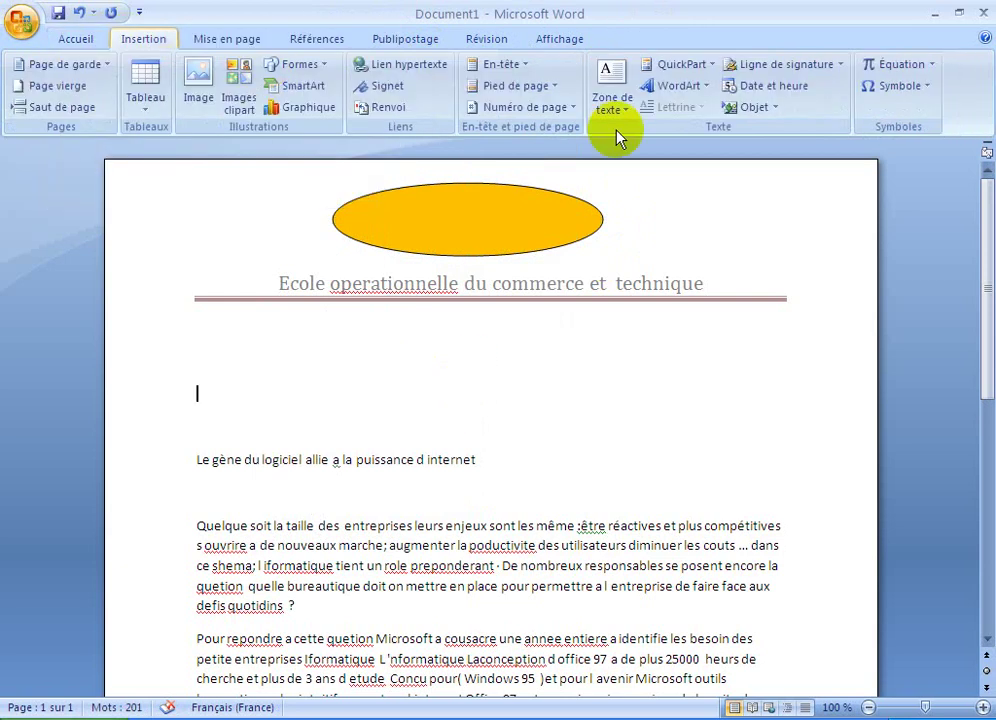
{"action": "left_click", "coordinate": [680, 86]}
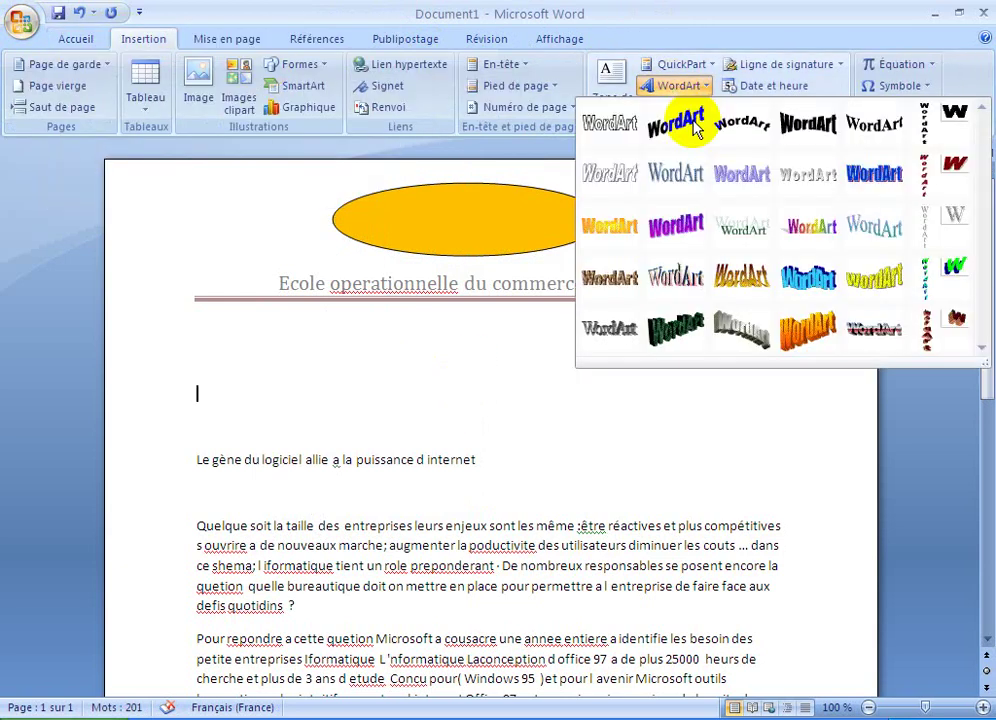
{"action": "left_click", "coordinate": [793, 240]}
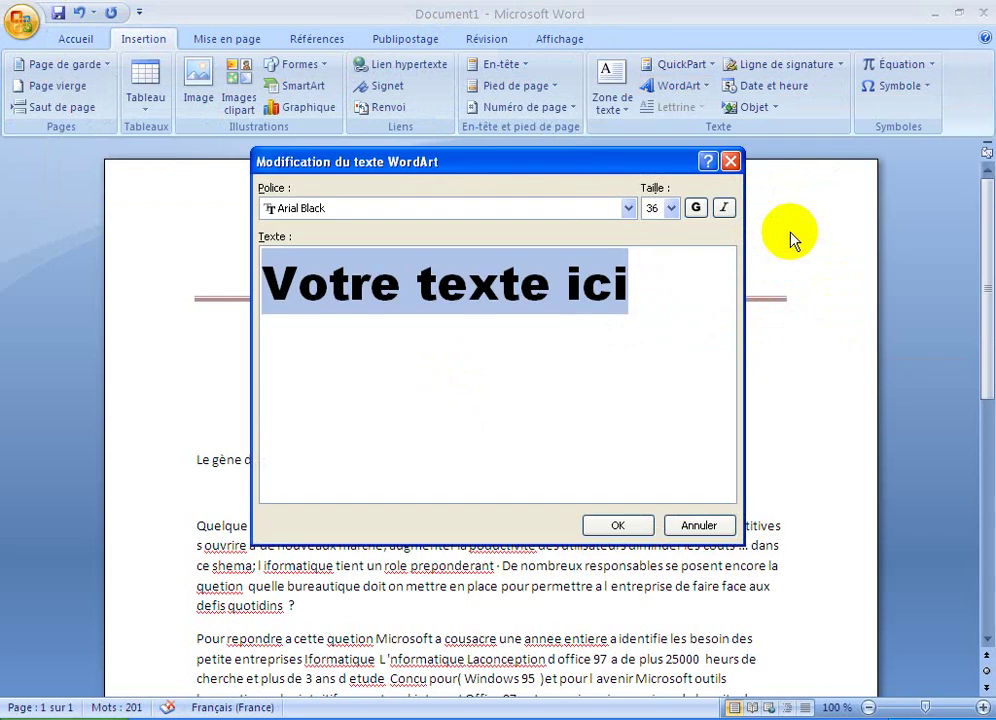
{"action": "type", "text": "CAFP"}
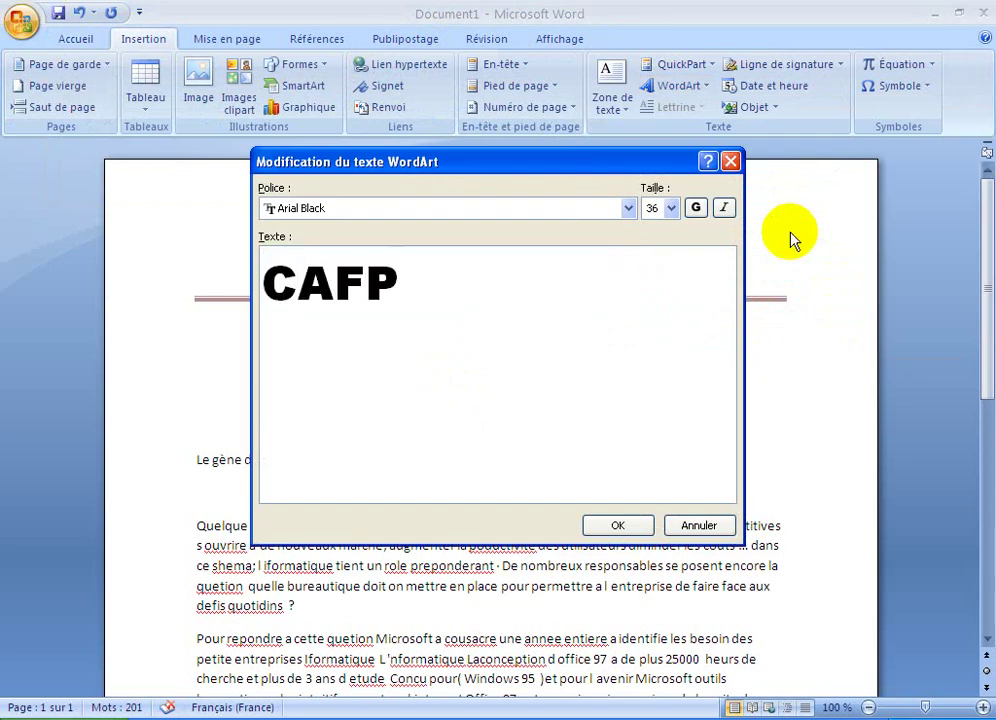
{"action": "left_click", "coordinate": [620, 526]}
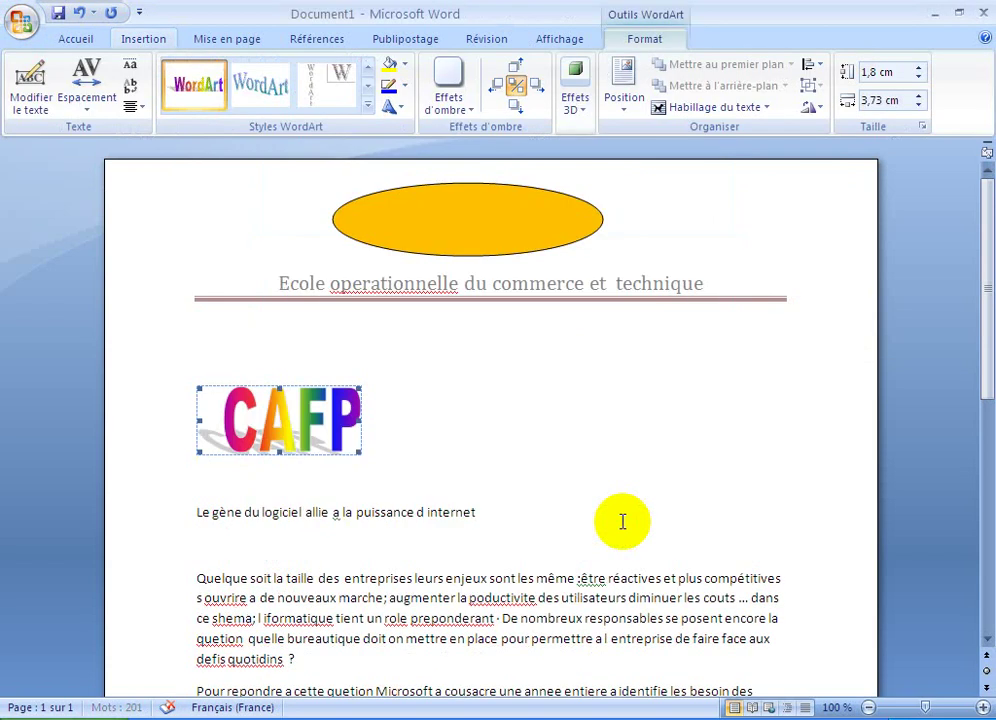
- Give the CAFP WordArt square wrapping and fit it centred inside the oval, 1,01 × 2,96 cm
{"action": "left_click", "coordinate": [738, 108]}
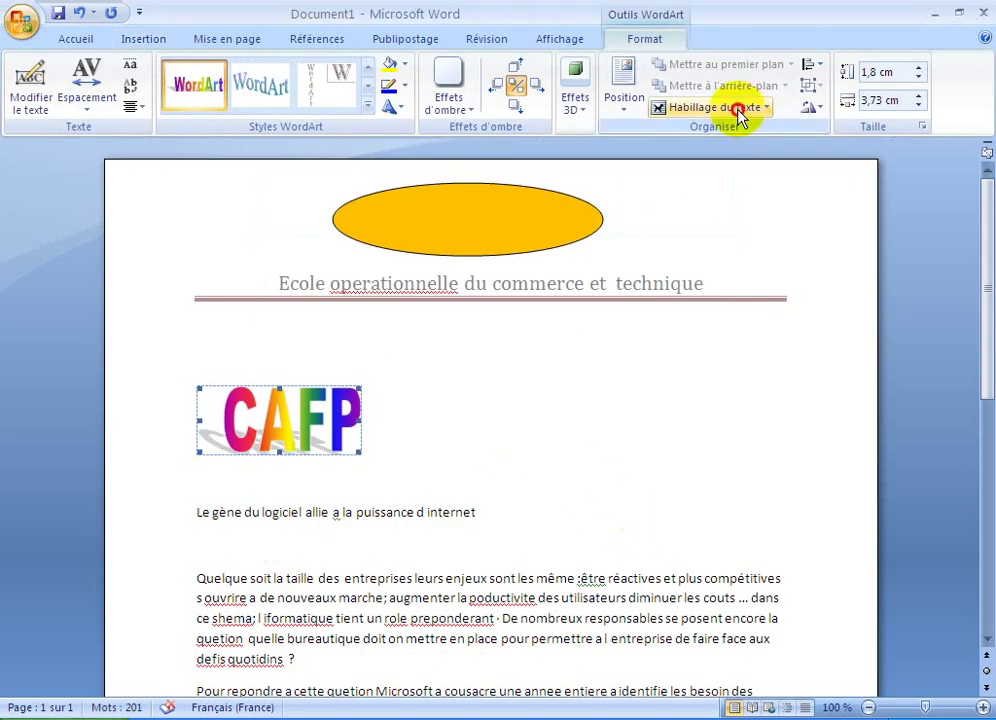
{"action": "left_click", "coordinate": [740, 153]}
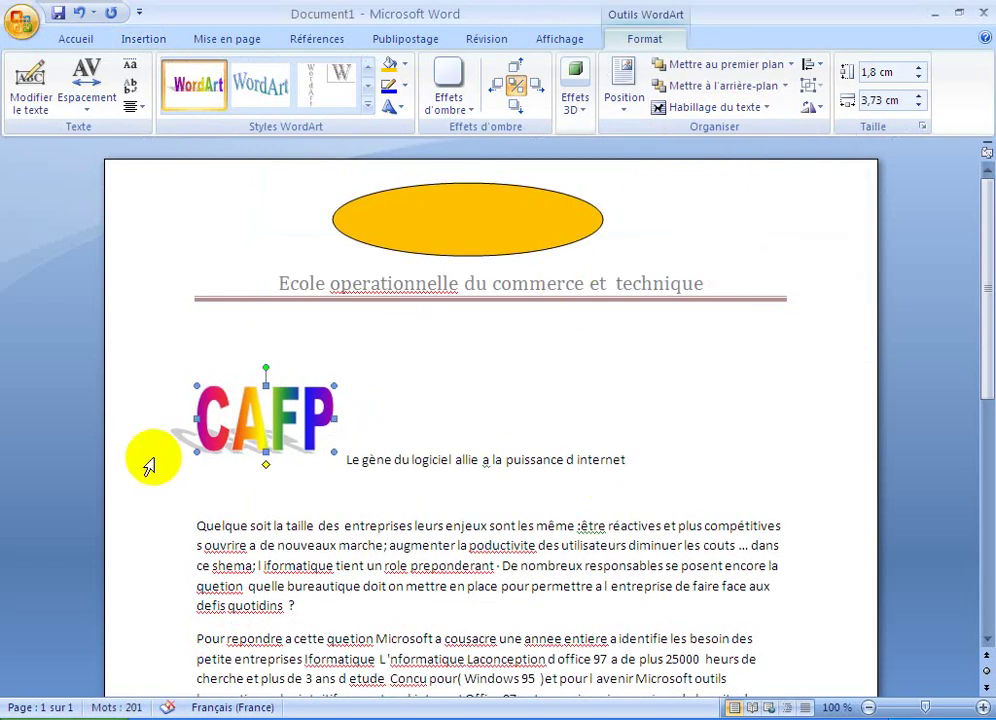
{"action": "left_click_drag", "start_coordinate": [334, 385], "coordinate": [284, 424]}
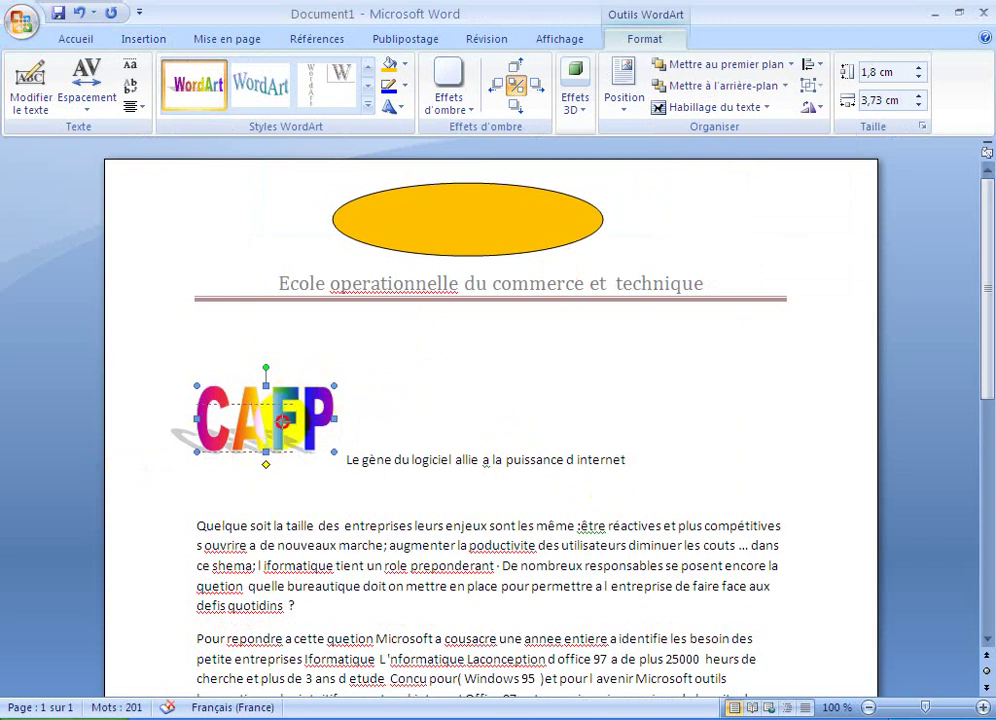
{"action": "left_click_drag", "start_coordinate": [232, 458], "coordinate": [449, 231]}
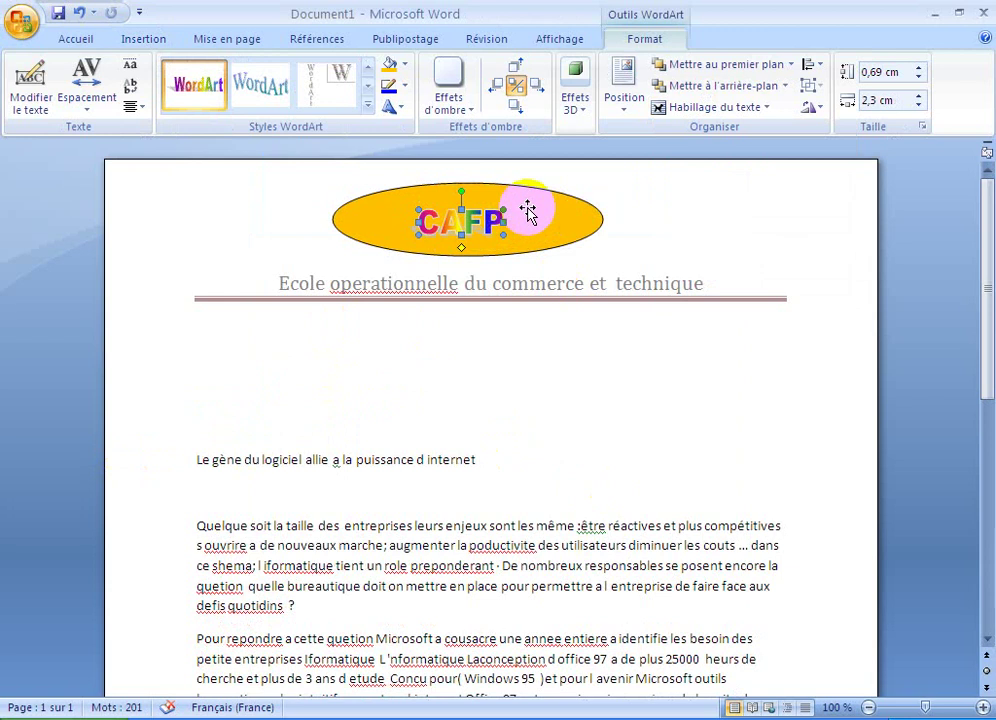
{"action": "left_click_drag", "start_coordinate": [500, 212], "coordinate": [516, 196]}
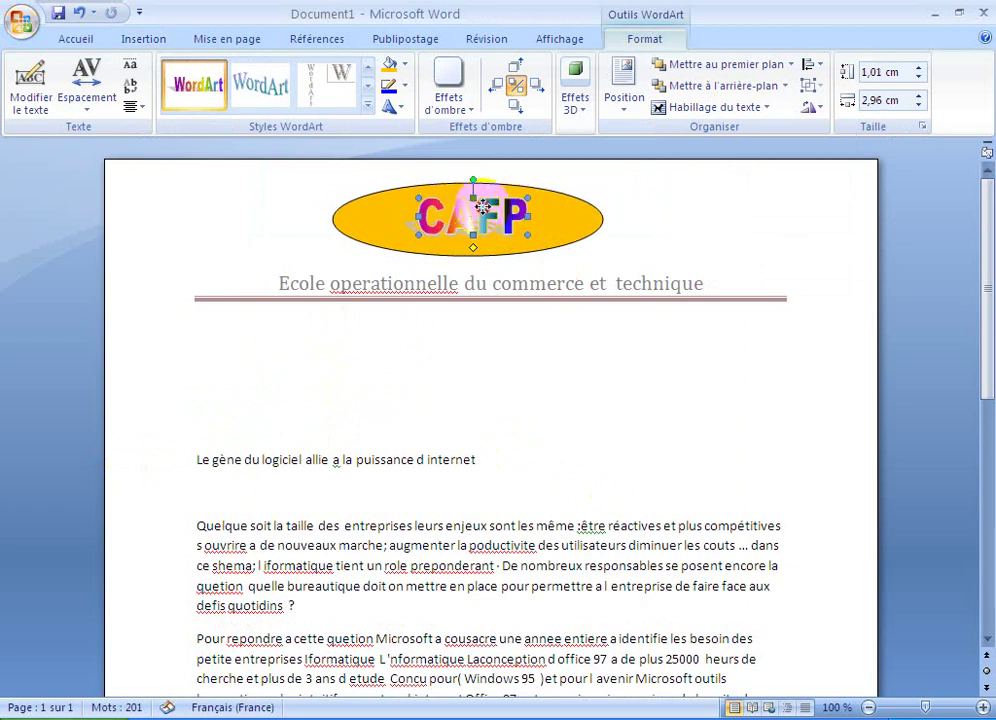
- Add a blank line above the subtitle text
{"action": "left_click", "coordinate": [470, 376]}
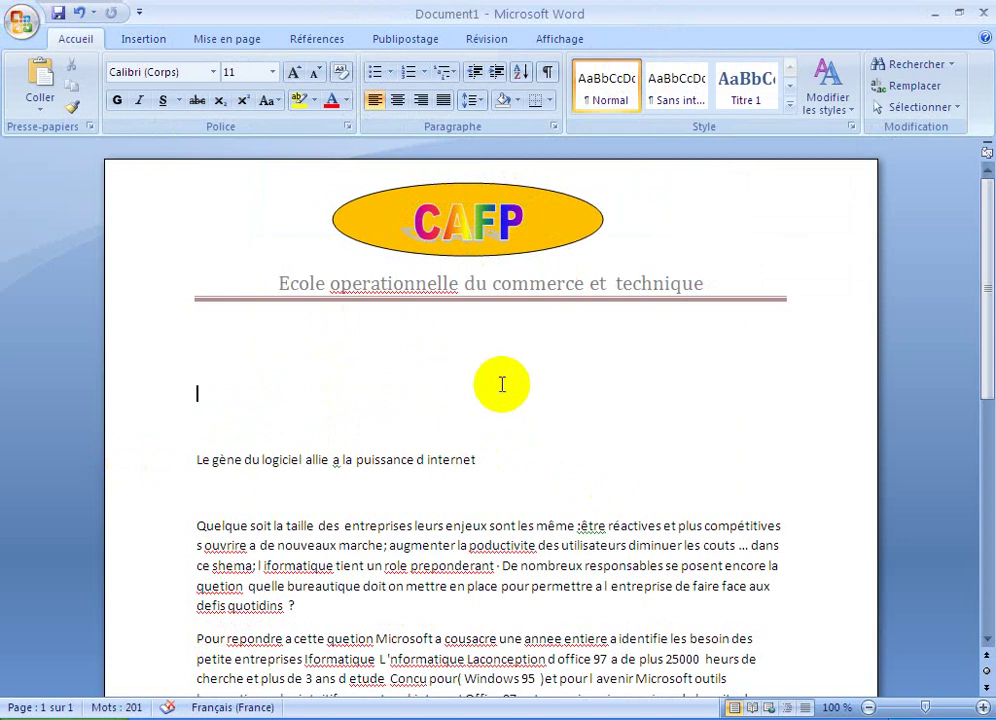
{"action": "scroll", "coordinate": [526, 372], "scroll_direction": "down", "scroll_amount": 1}
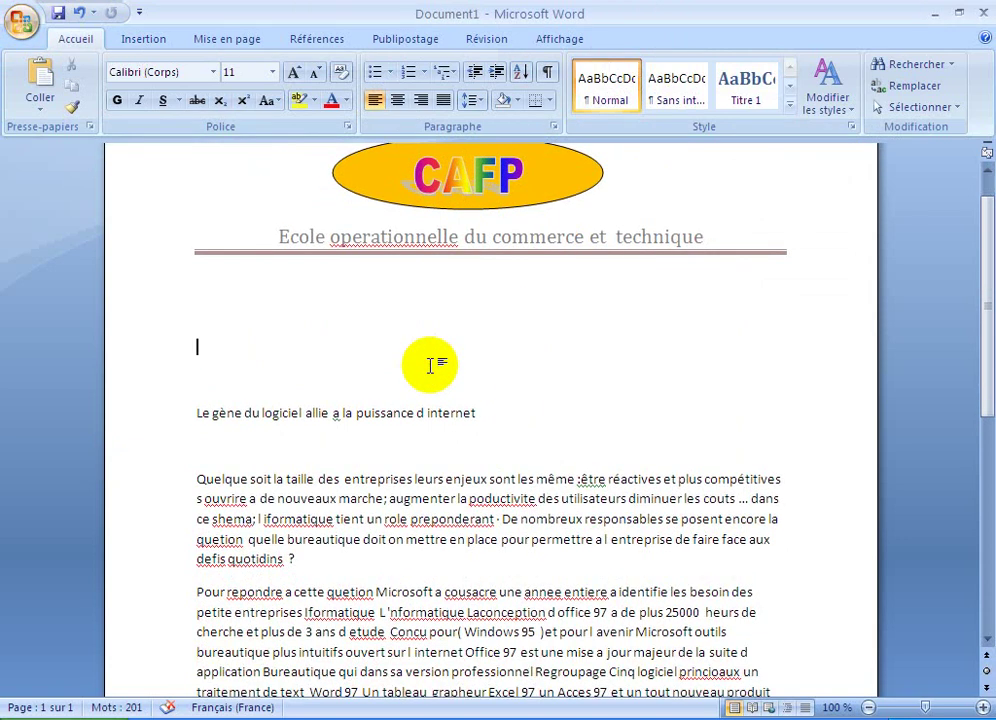
{"action": "key", "text": "Return"}
{"action": "key", "text": "Return"}
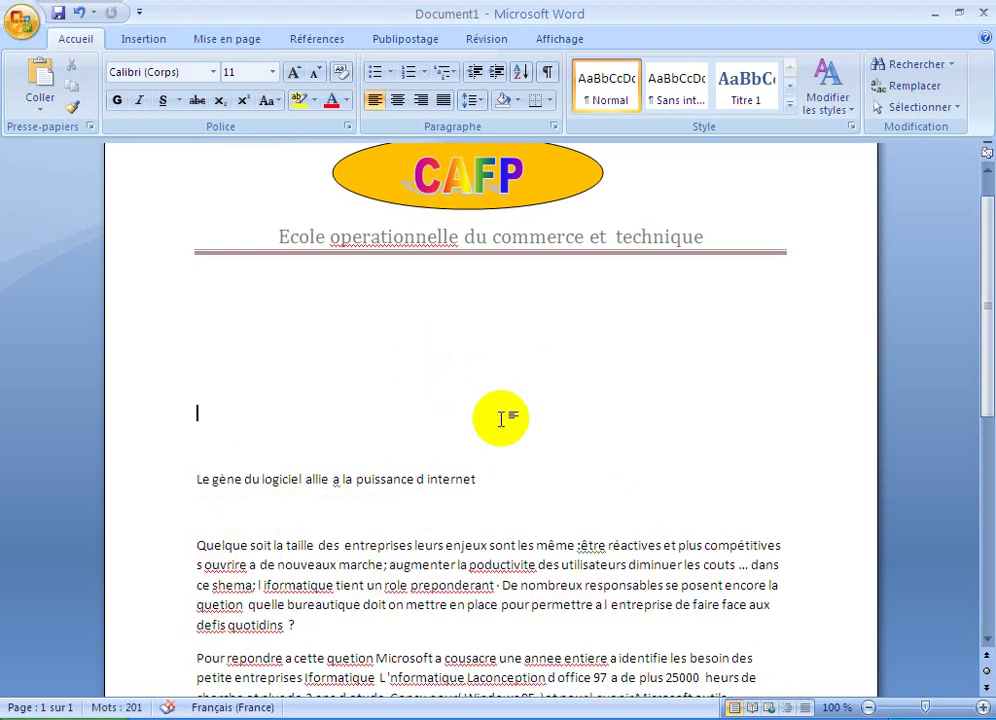
- Scroll down to the closing Office 97 paragraph and bring up the Insertion features
{"action": "scroll", "coordinate": [508, 420], "scroll_direction": "down", "scroll_amount": 8}
{"action": "scroll", "coordinate": [510, 400], "scroll_direction": "up", "scroll_amount": 6}
{"action": "scroll", "coordinate": [509, 364], "scroll_direction": "up", "scroll_amount": 3}
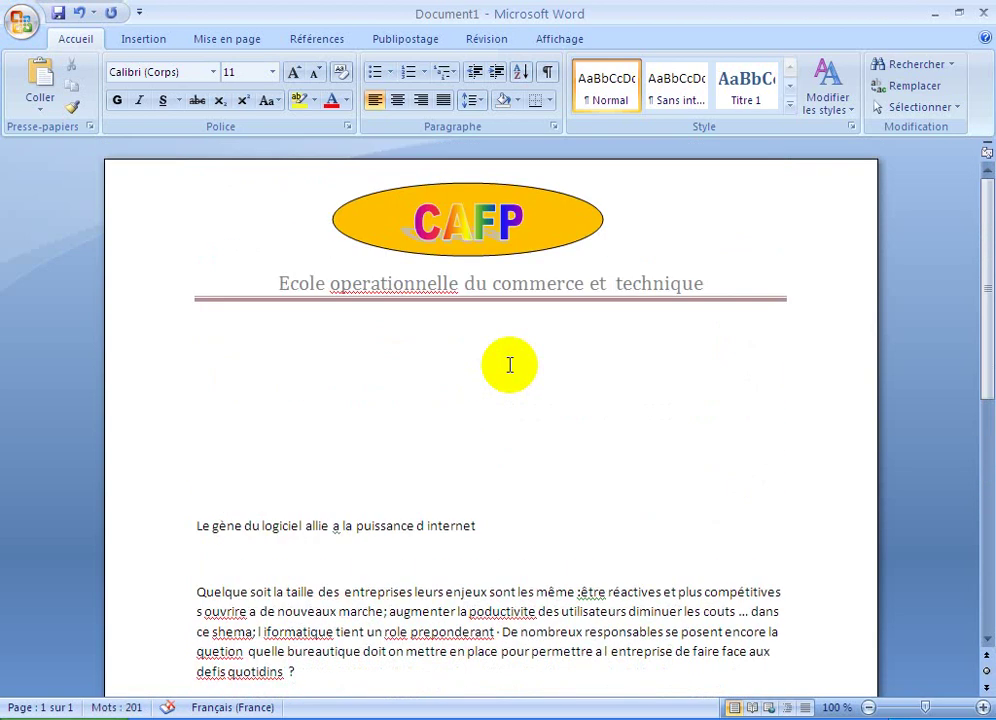
{"action": "scroll", "coordinate": [509, 368], "scroll_direction": "down", "scroll_amount": 4}
{"action": "scroll", "coordinate": [511, 410], "scroll_direction": "down", "scroll_amount": 3}
{"action": "scroll", "coordinate": [512, 460], "scroll_direction": "down", "scroll_amount": 4}
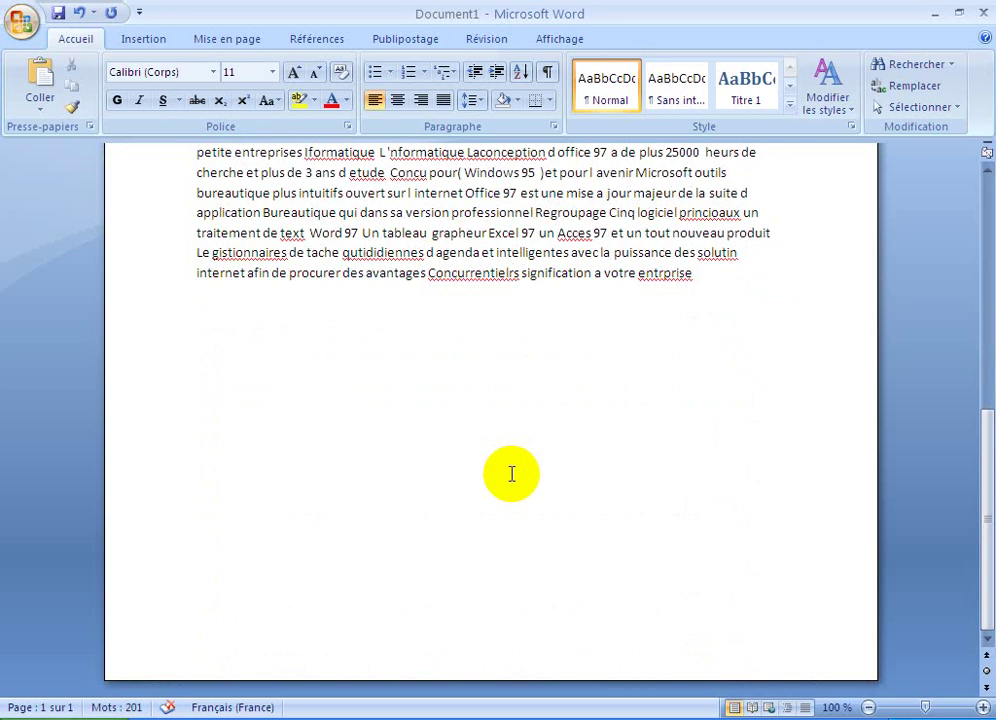
{"action": "left_click", "coordinate": [141, 38]}
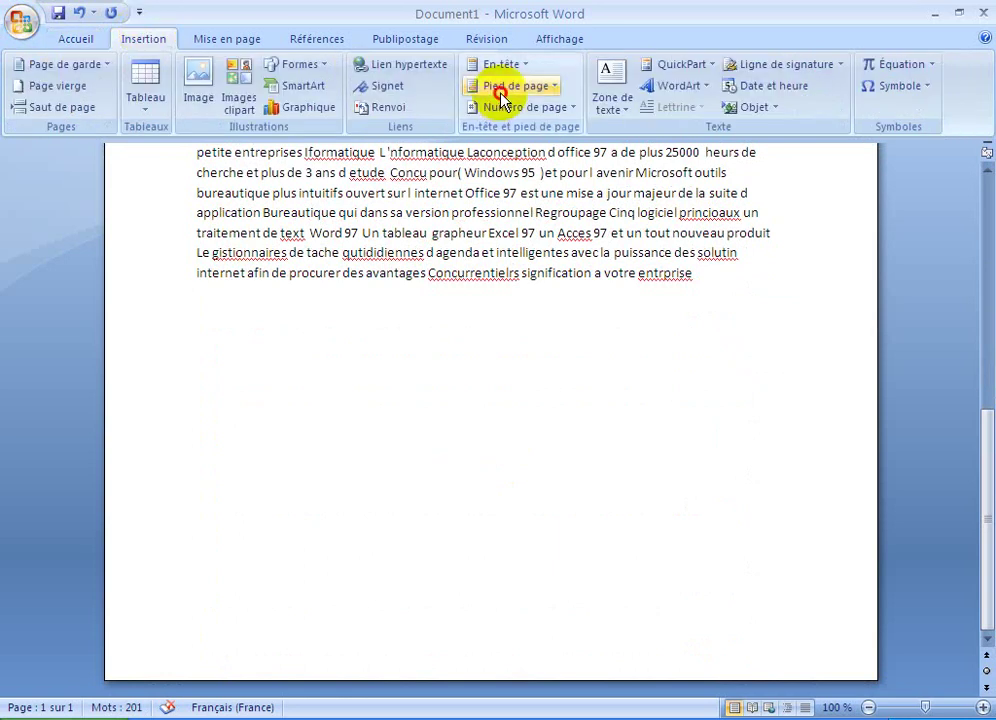
- Add an Alphabet footer, delete its placeholder and page number, and begin typing the school's street address
{"action": "left_click", "coordinate": [505, 86]}
{"action": "left_click", "coordinate": [604, 343]}
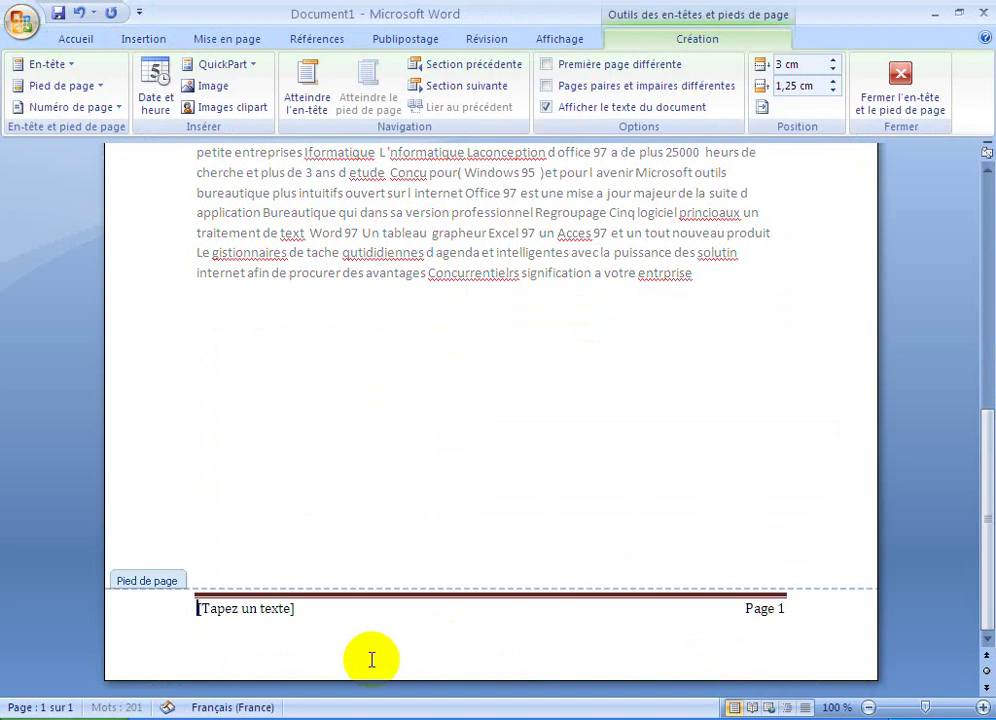
{"action": "left_click", "coordinate": [309, 601]}
{"action": "key", "text": "Delete"}
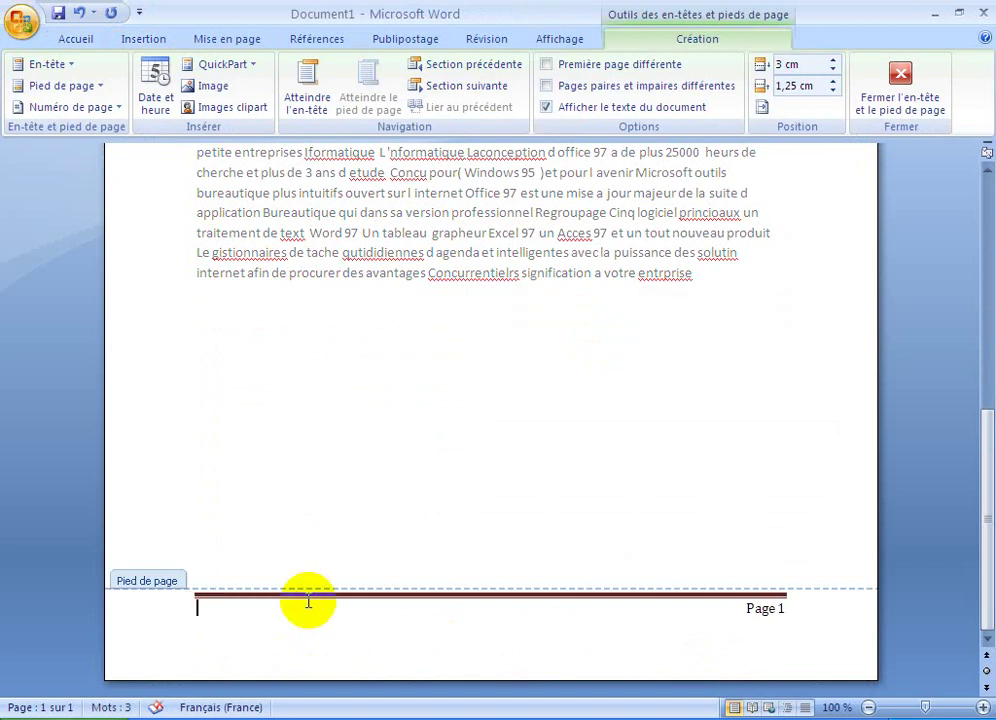
{"action": "left_click", "coordinate": [789, 604]}
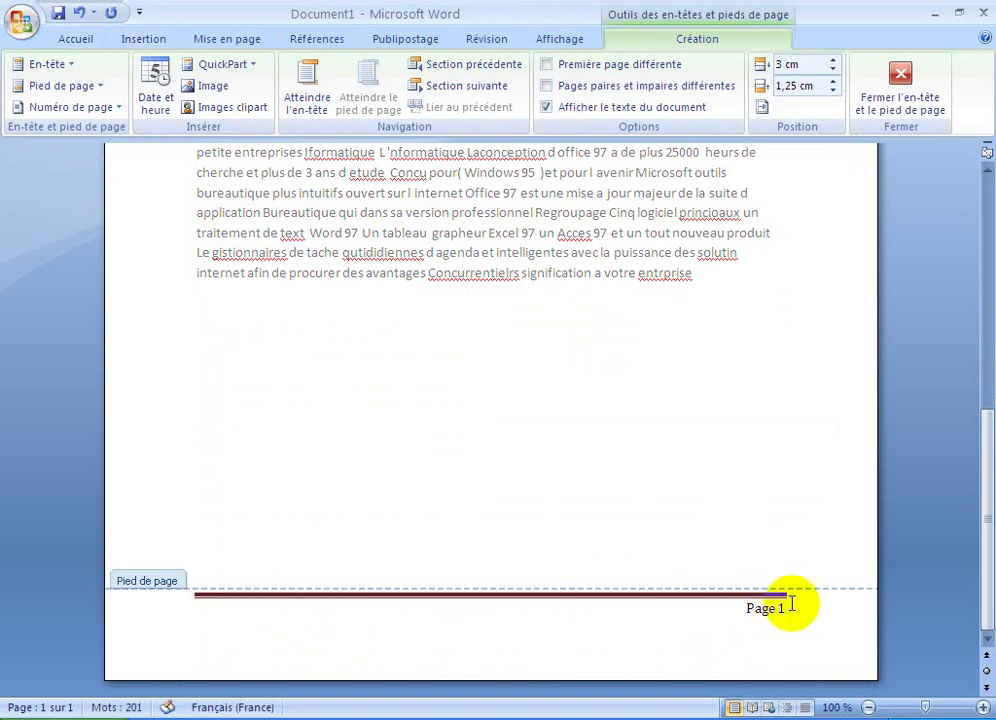
{"action": "key", "text": "BackSpace"}
{"action": "key", "text": "BackSpace"}
{"action": "key", "text": "BackSpace"}
{"action": "key", "text": "BackSpace"}
{"action": "key", "text": "BackSpace"}
{"action": "key", "text": "BackSpace"}
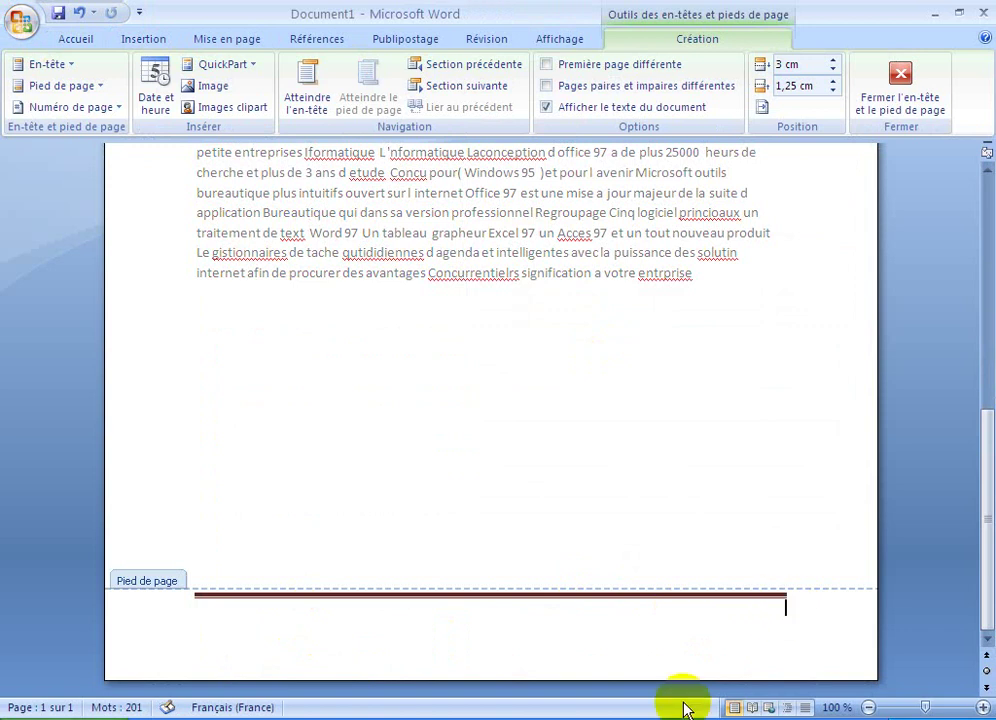
{"action": "double_click", "coordinate": [241, 619]}
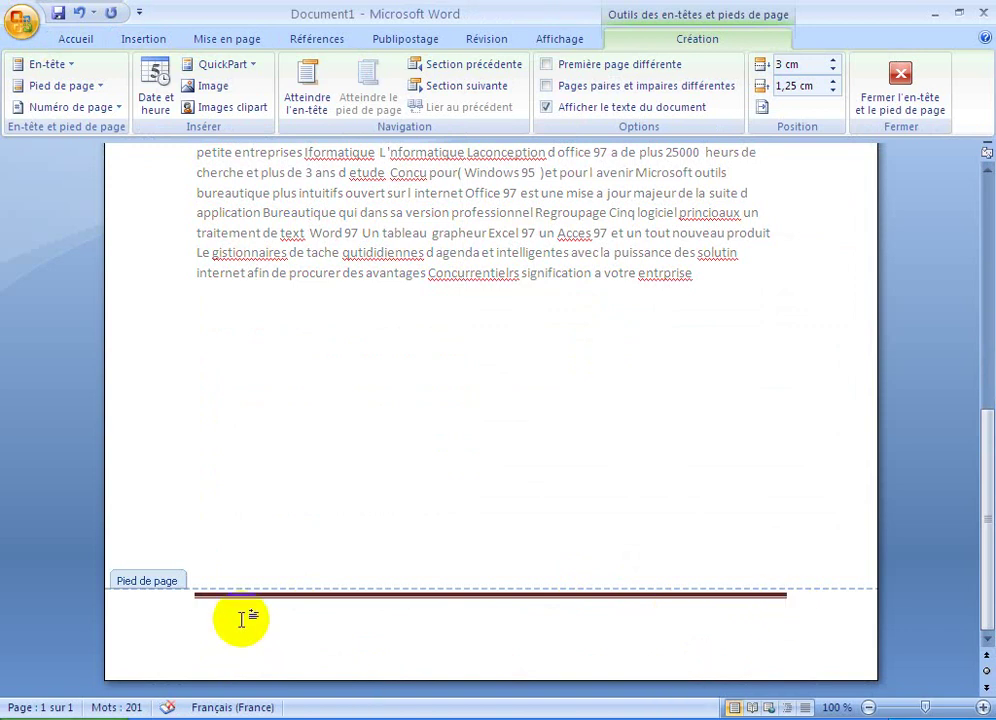
{"action": "type", "text": "Imm"}
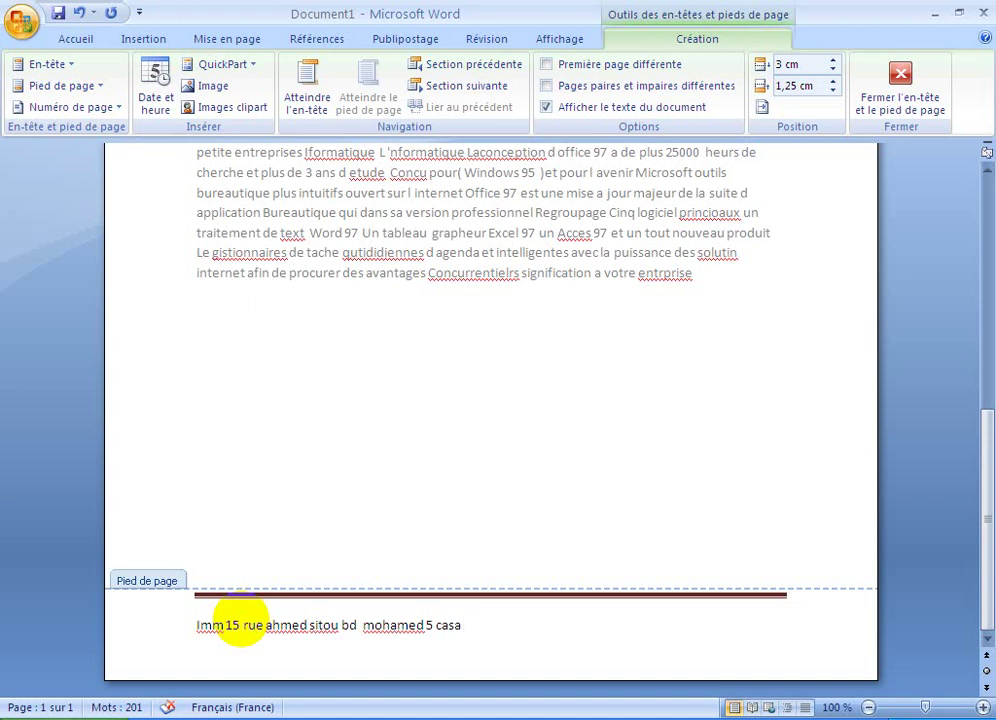
{"action": "left_click", "coordinate": [240, 622]}
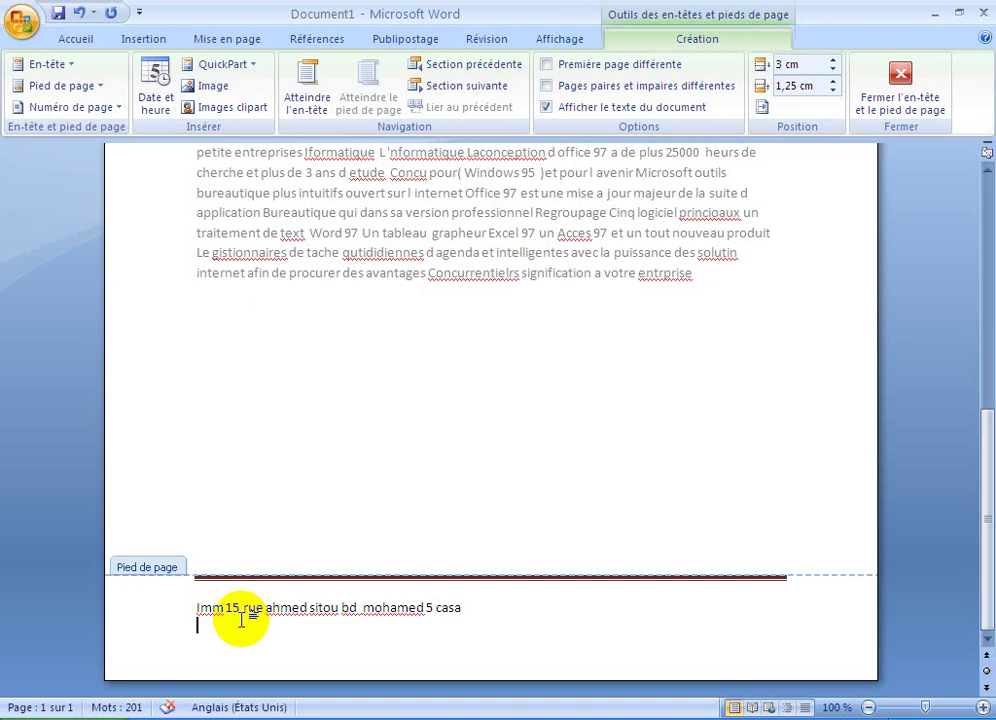
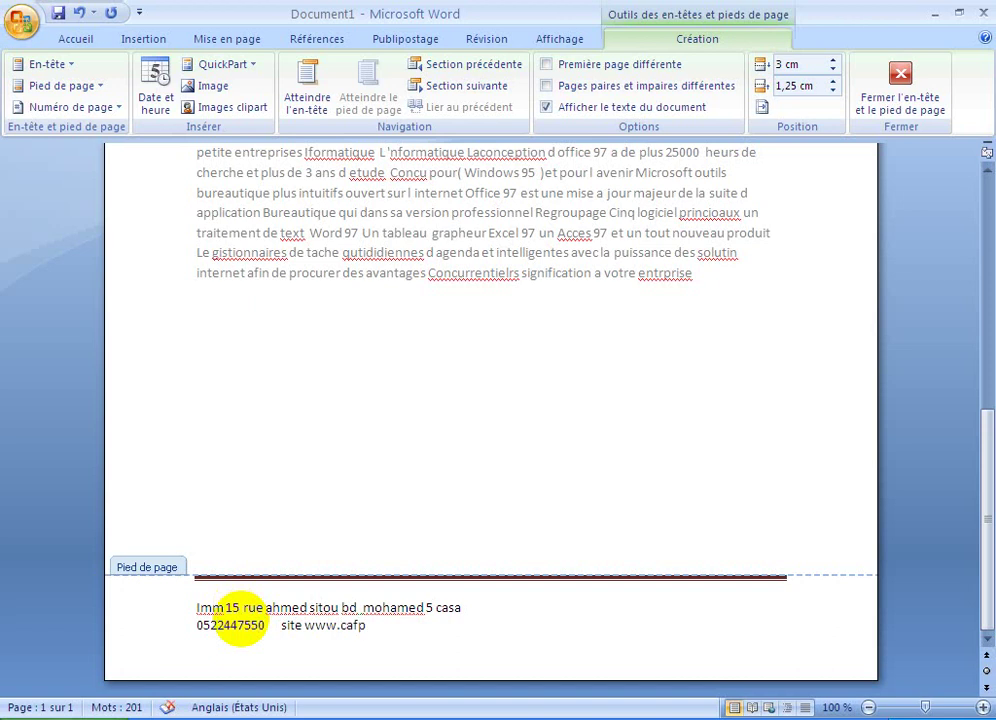
{"action": "left_click", "coordinate": [196, 626]}
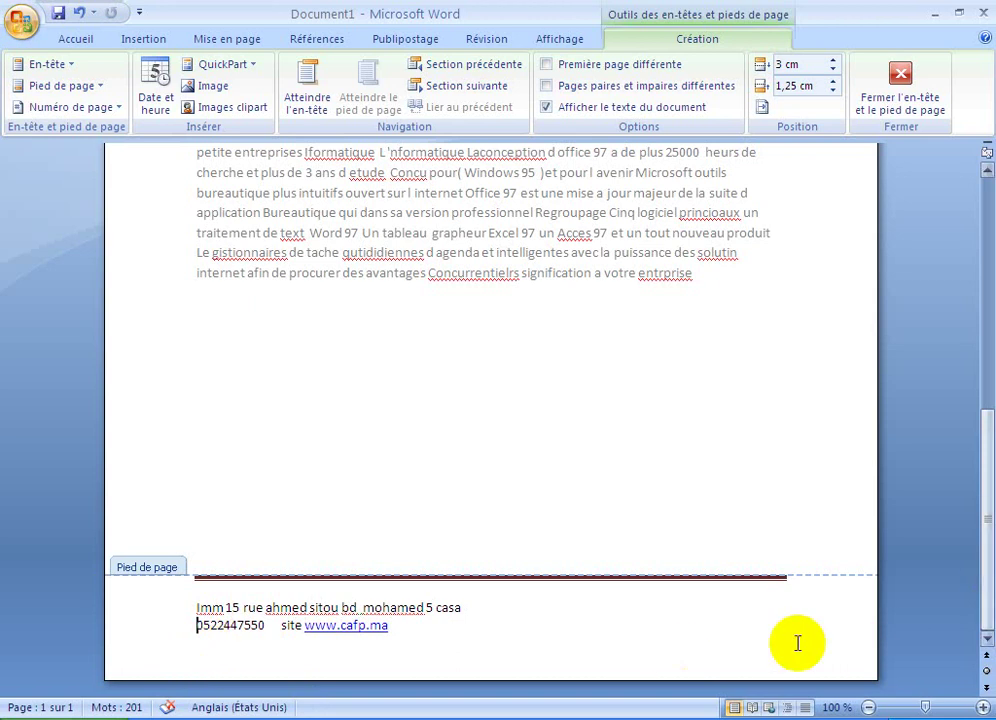
- Insert the Wingdings telephone symbol before the phone number in the footer
{"action": "left_click", "coordinate": [140, 39]}
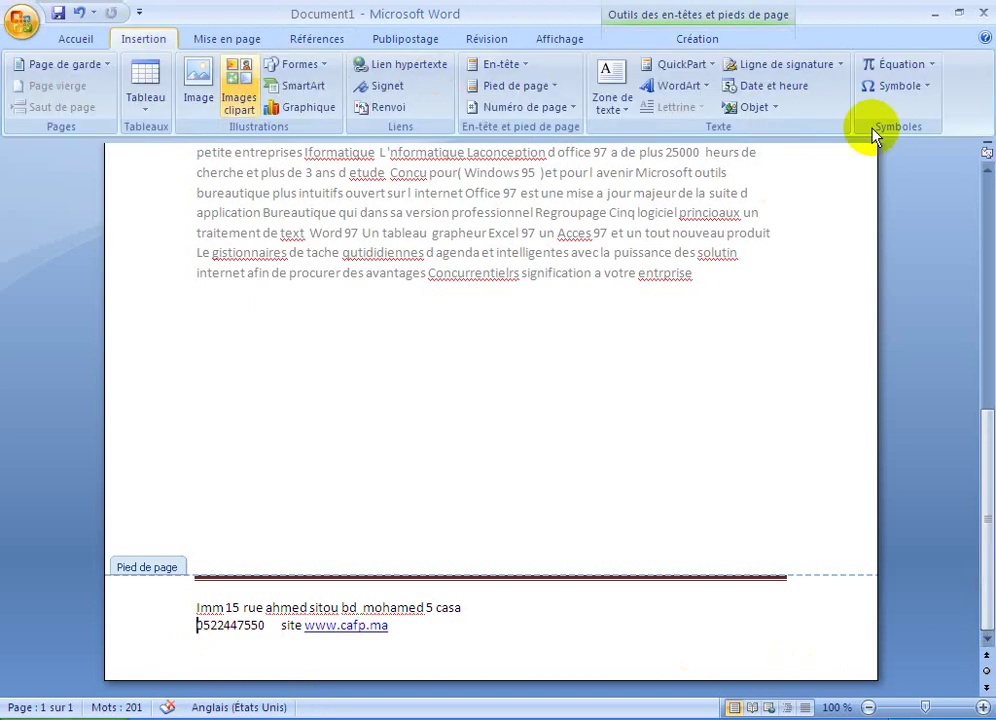
{"action": "left_click", "coordinate": [891, 86]}
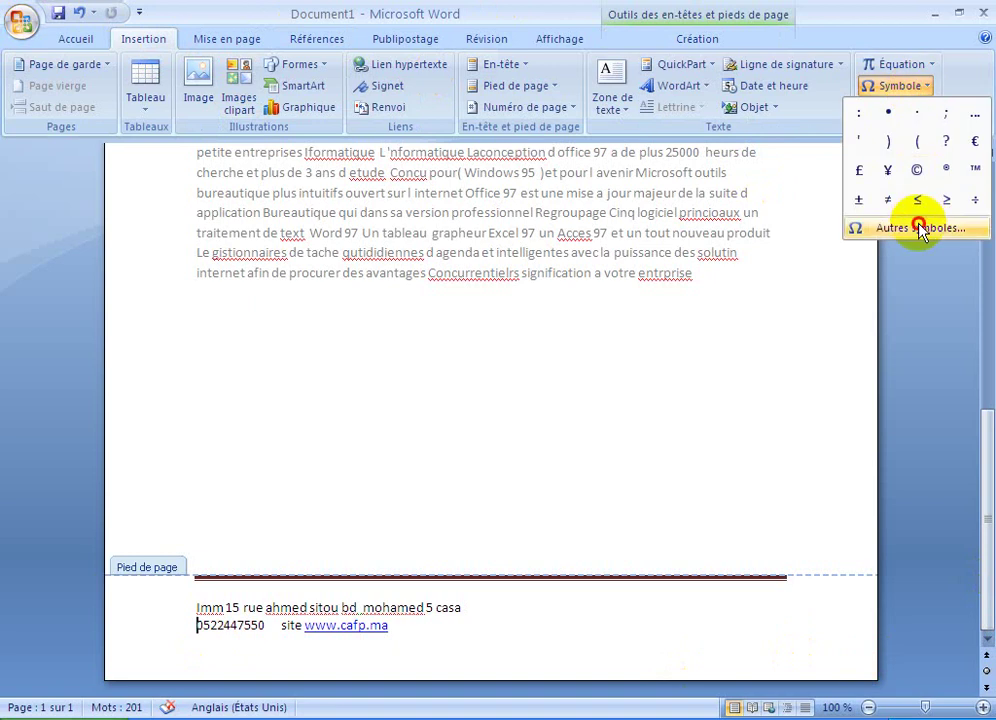
{"action": "left_click", "coordinate": [920, 228]}
{"action": "left_click", "coordinate": [454, 231]}
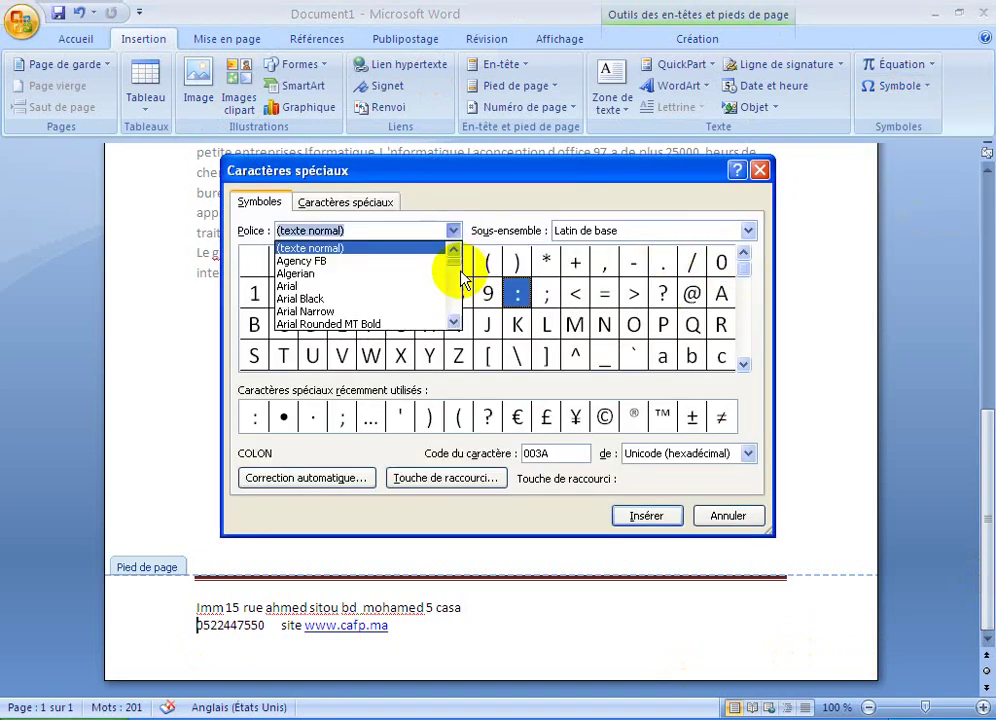
{"action": "left_click_drag", "start_coordinate": [458, 281], "coordinate": [456, 322]}
{"action": "left_click", "coordinate": [352, 296]}
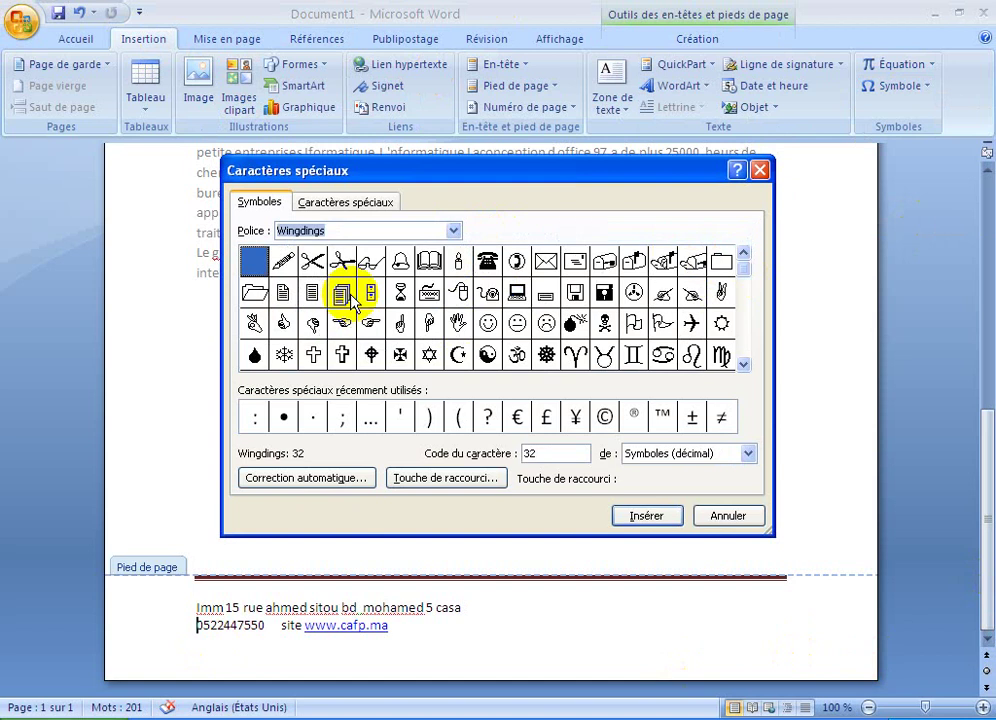
{"action": "left_click", "coordinate": [487, 261]}
{"action": "left_click", "coordinate": [642, 515]}
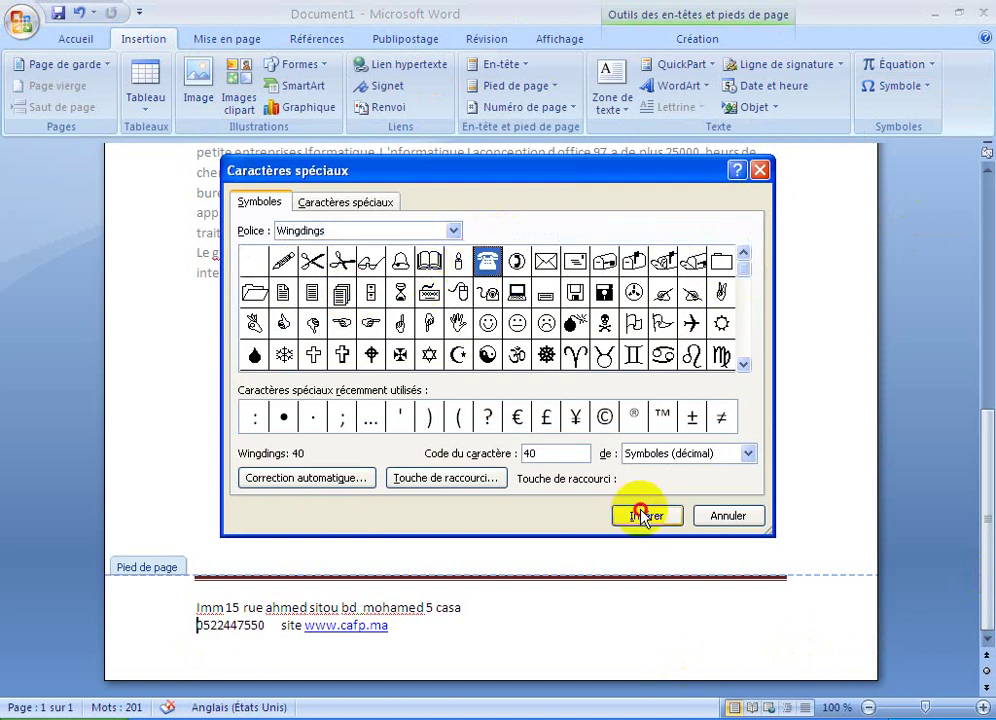
{"action": "left_click", "coordinate": [726, 515]}
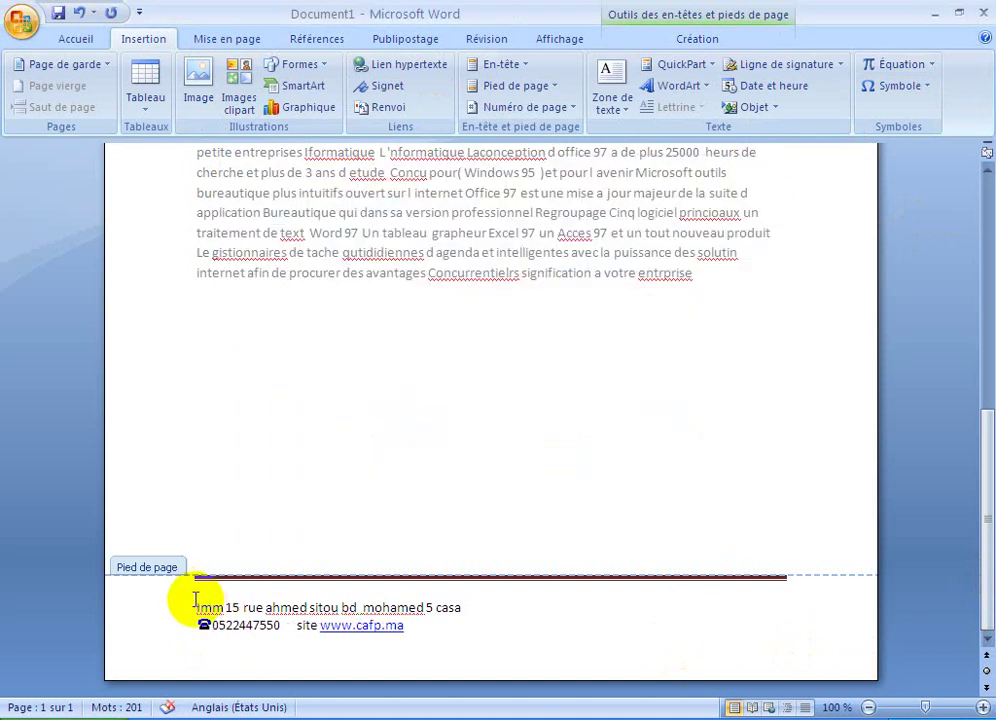
{"action": "left_click_drag", "start_coordinate": [196, 600], "coordinate": [396, 629]}
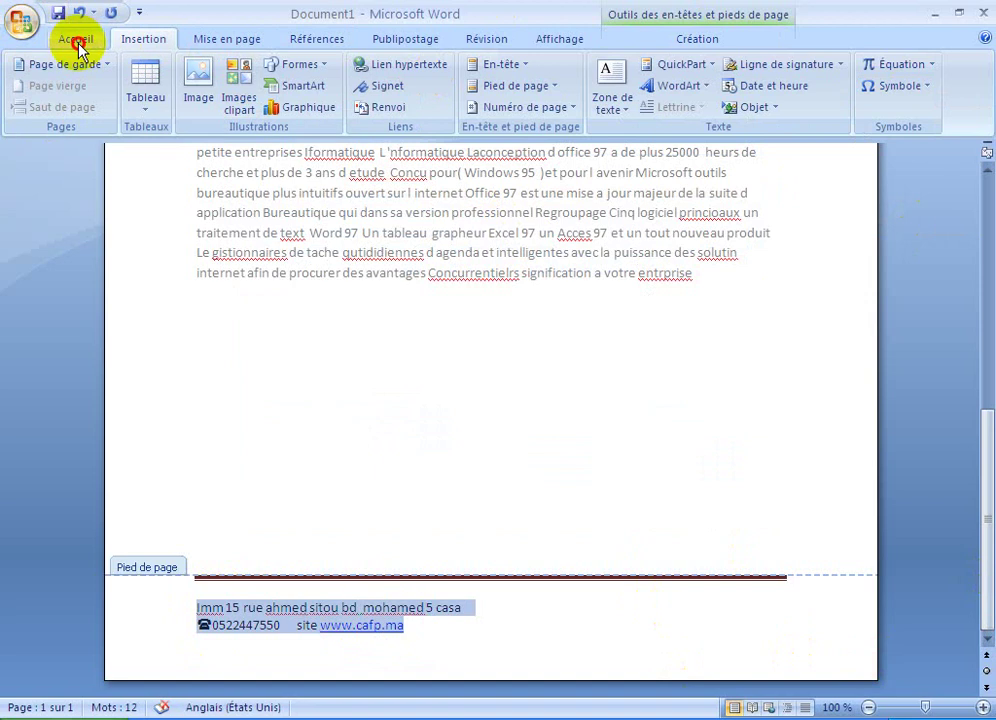
{"action": "left_click", "coordinate": [76, 42]}
{"action": "left_click", "coordinate": [397, 100]}
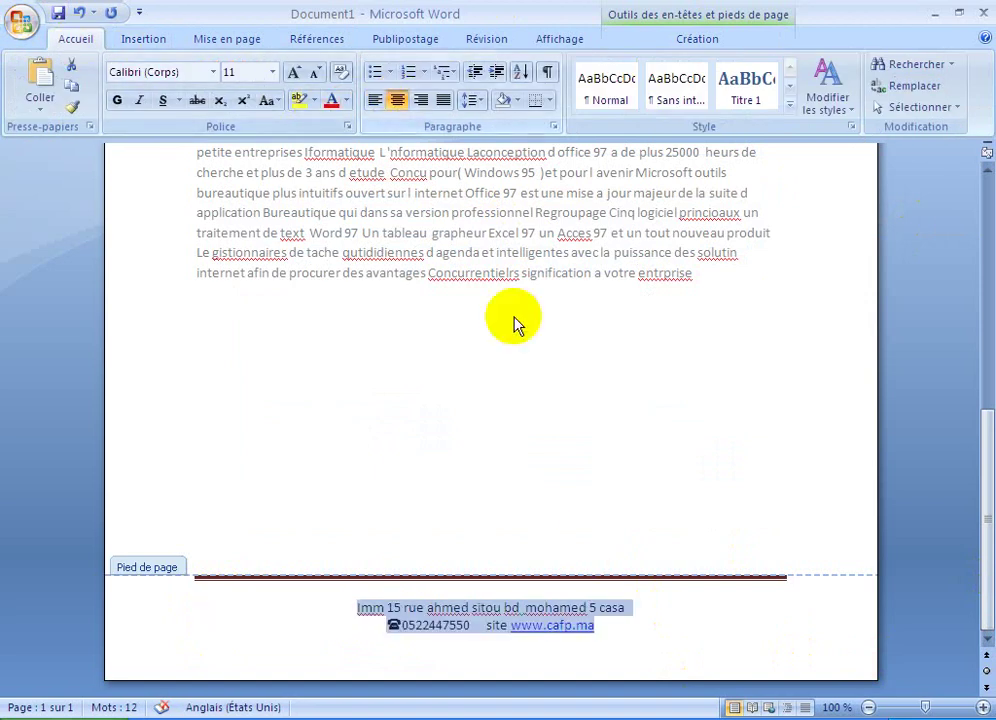
{"action": "double_click", "coordinate": [580, 555]}
{"action": "scroll", "coordinate": [655, 526], "scroll_direction": "up", "scroll_amount": 5}
{"action": "scroll", "coordinate": [600, 522], "scroll_direction": "up", "scroll_amount": 6}
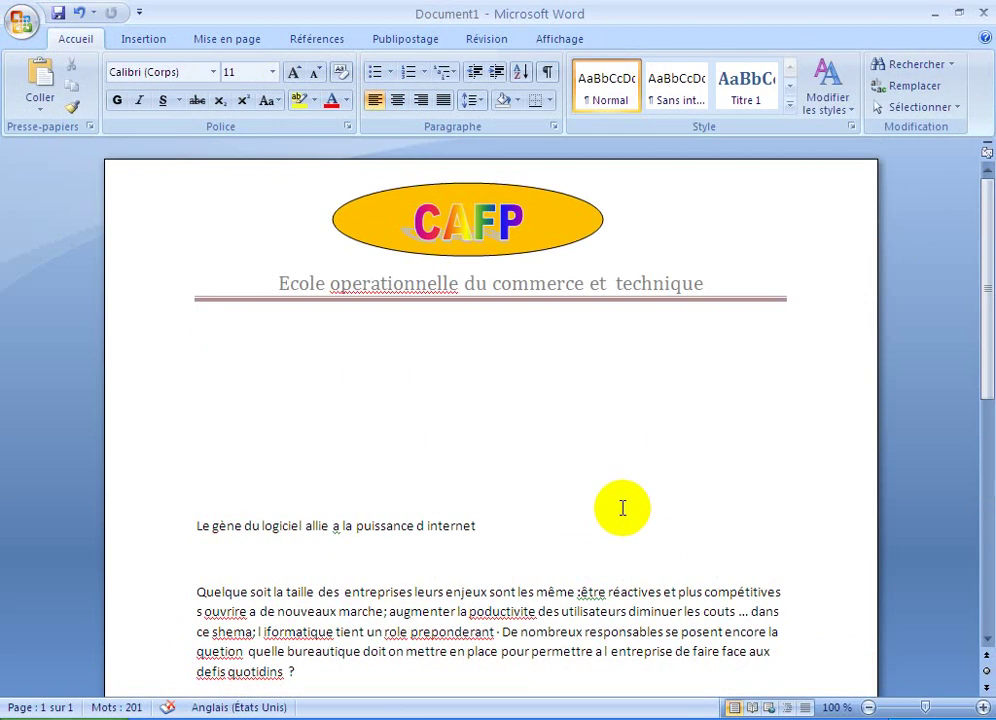
{"action": "scroll", "coordinate": [622, 508], "scroll_direction": "down", "scroll_amount": 7}
{"action": "scroll", "coordinate": [633, 542], "scroll_direction": "down", "scroll_amount": 3}
{"action": "scroll", "coordinate": [633, 542], "scroll_direction": "up", "scroll_amount": 6}
{"action": "scroll", "coordinate": [633, 542], "scroll_direction": "up", "scroll_amount": 3}
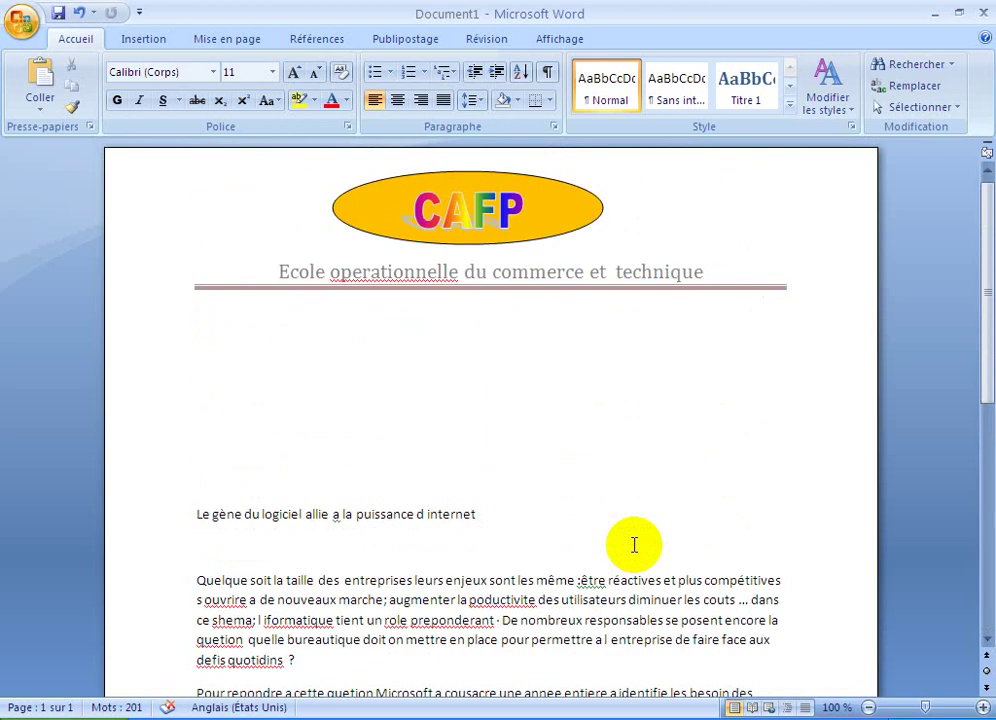
{"action": "scroll", "coordinate": [634, 440], "scroll_direction": "down", "scroll_amount": 5}
{"action": "scroll", "coordinate": [634, 542], "scroll_direction": "down", "scroll_amount": 2}
{"action": "scroll", "coordinate": [634, 547], "scroll_direction": "down", "scroll_amount": 1}
{"action": "scroll", "coordinate": [634, 547], "scroll_direction": "down", "scroll_amount": 2}
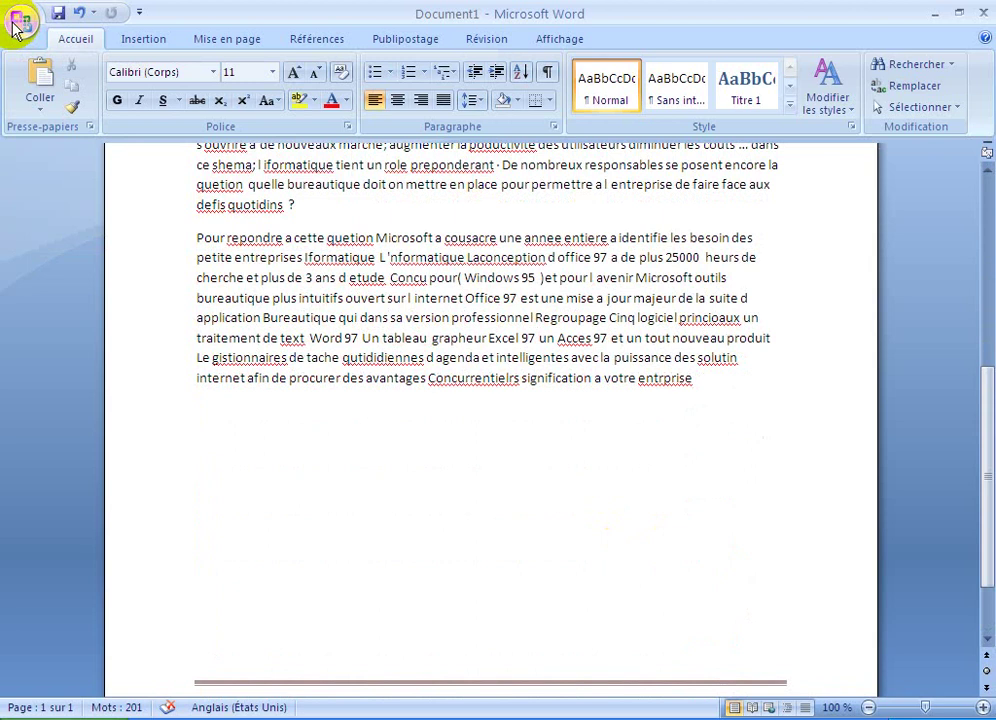
{"action": "left_click", "coordinate": [147, 240]}
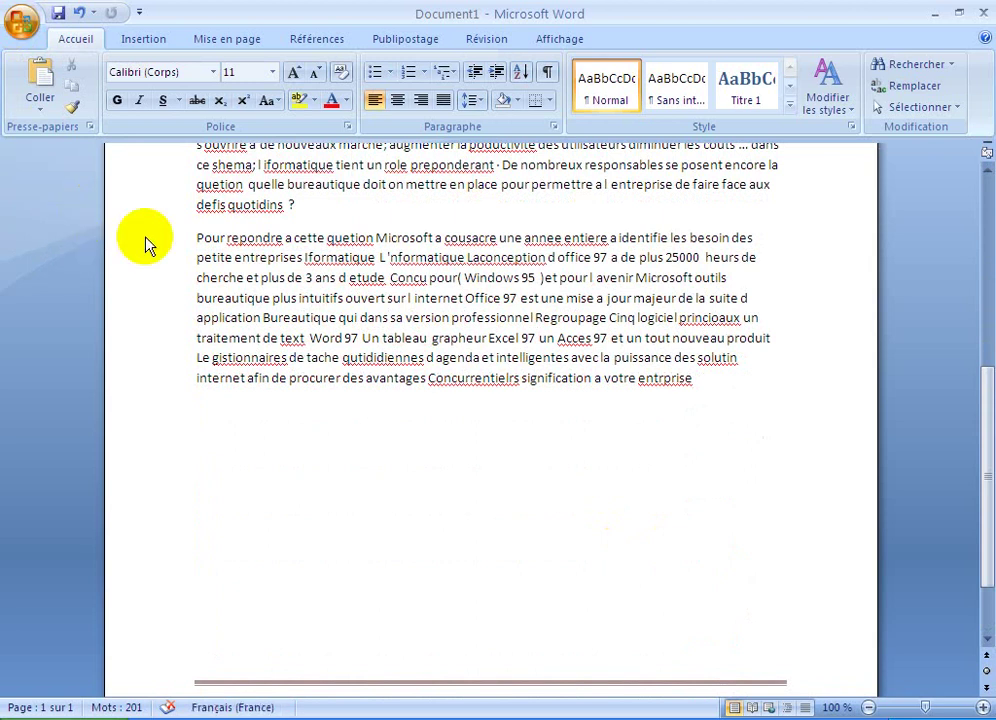
{"action": "key", "text": "ctrl+F2"}
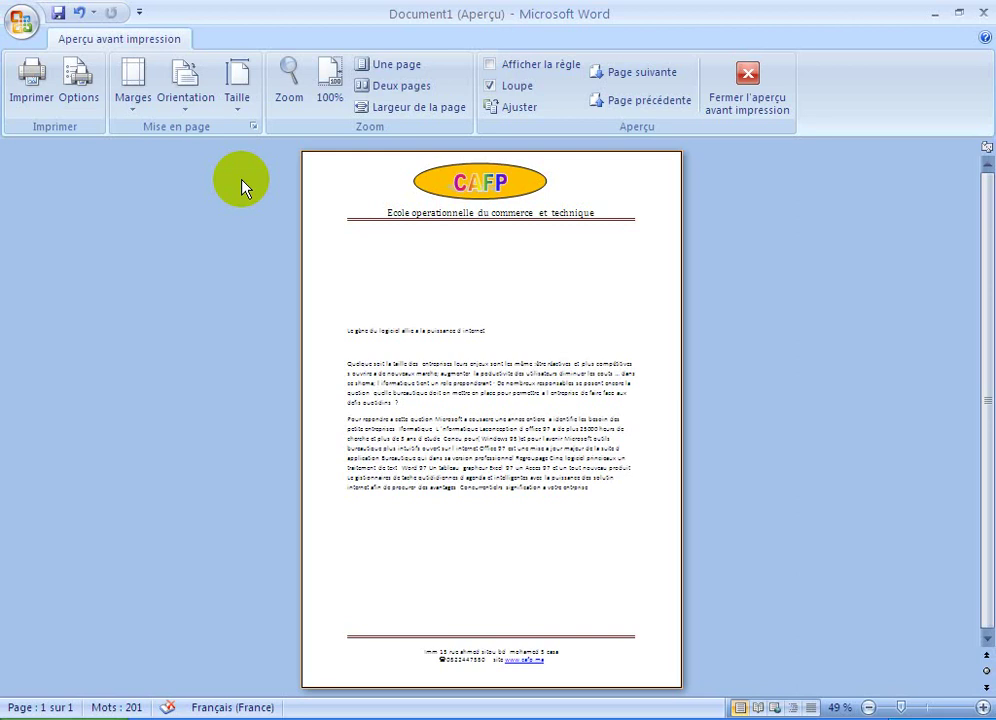
{"action": "left_click", "coordinate": [745, 80]}
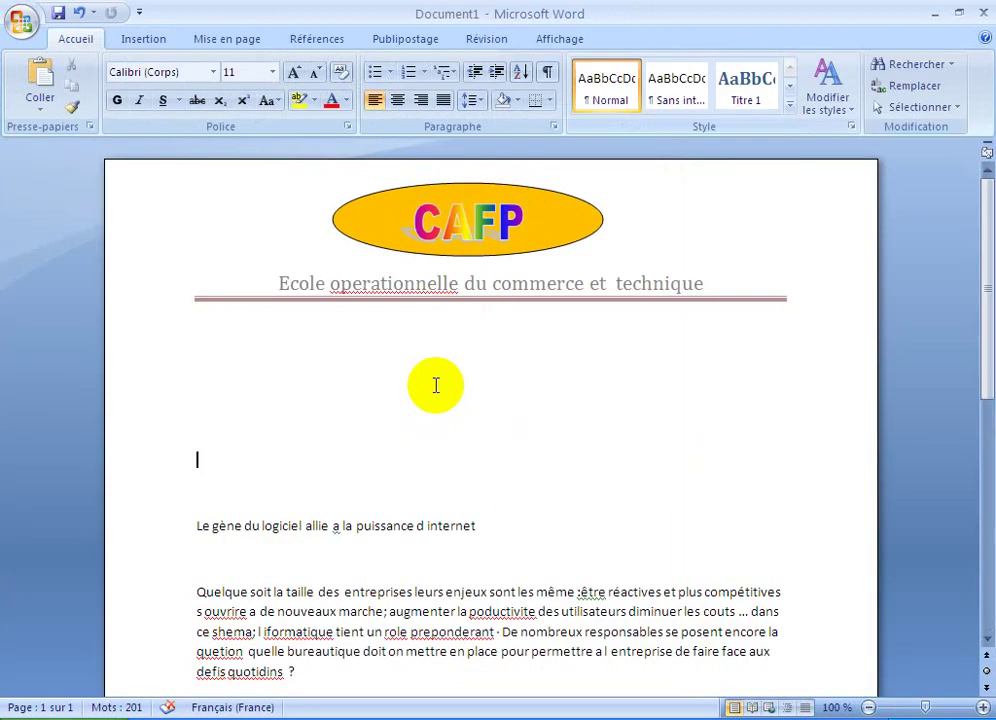
- Make the letter M bold and enlarge it to 110 pt
{"action": "scroll", "coordinate": [436, 385], "scroll_direction": "down", "scroll_amount": 3}
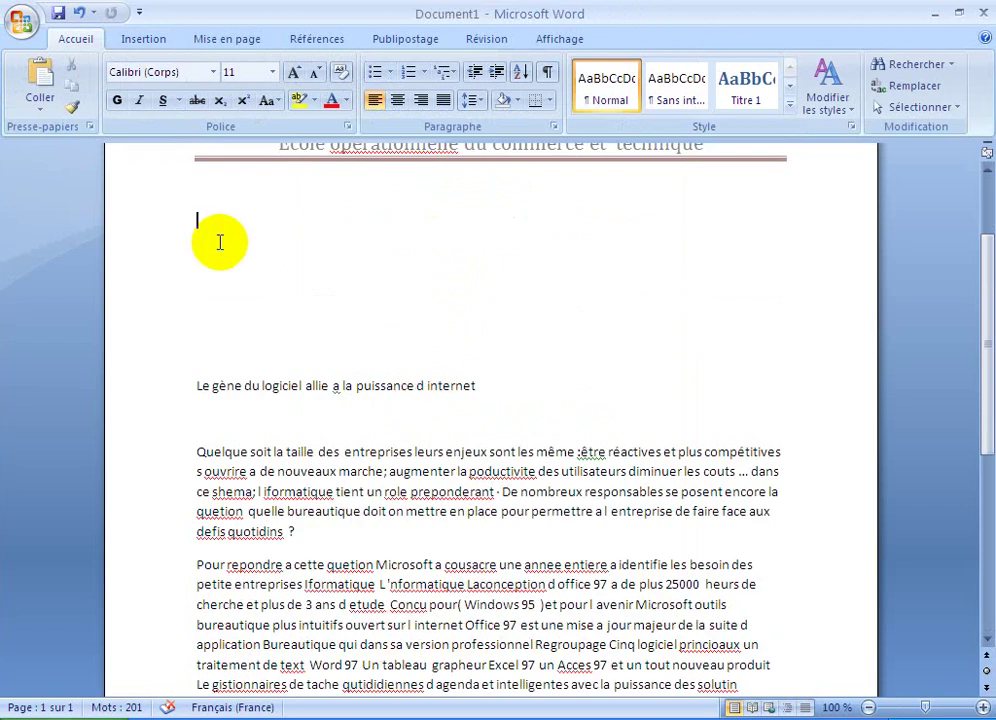
{"action": "type", "text": "M"}
{"action": "left_click", "coordinate": [178, 219]}
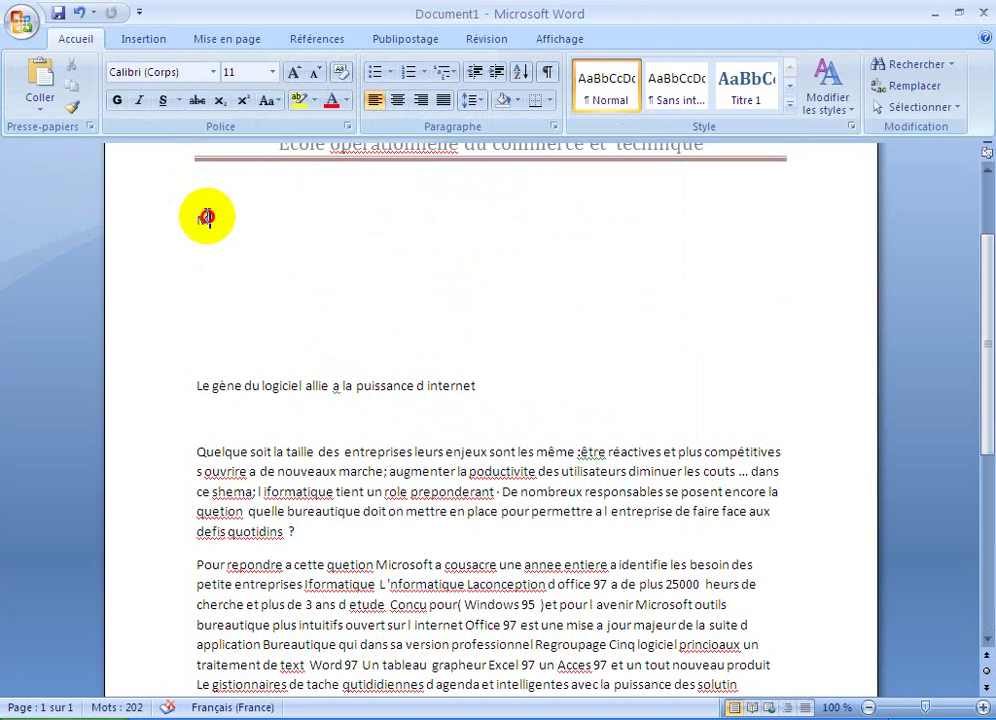
{"action": "left_click", "coordinate": [116, 100]}
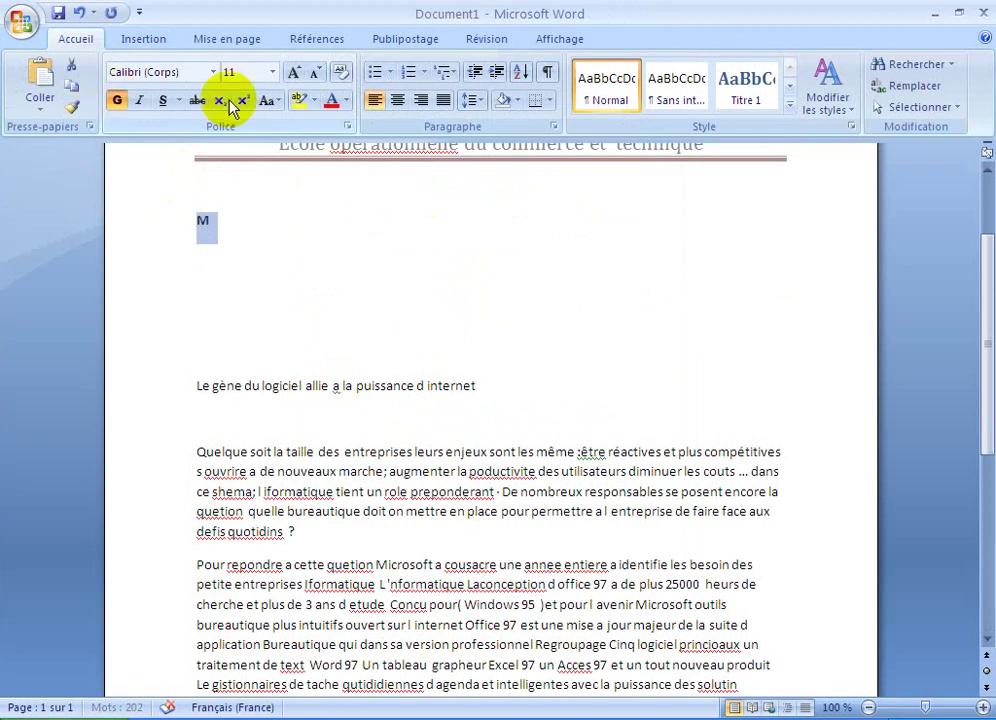
{"action": "left_click", "coordinate": [295, 74]}
{"action": "triple_click", "coordinate": [295, 74]}
{"action": "triple_click", "coordinate": [295, 74]}
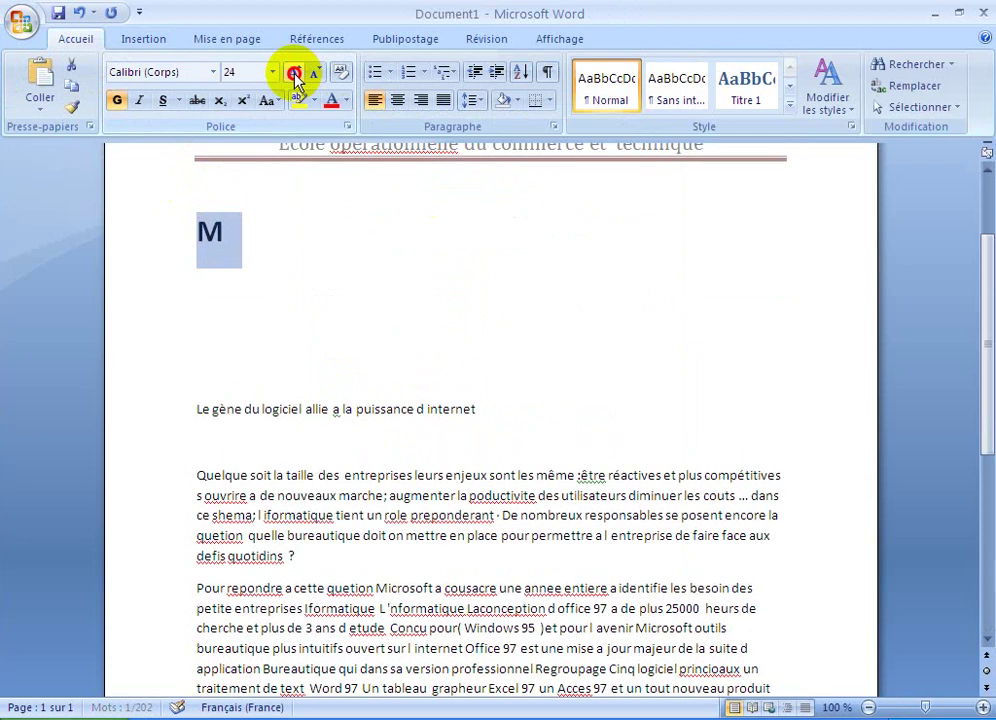
{"action": "left_click", "coordinate": [295, 74]}
{"action": "triple_click", "coordinate": [295, 74]}
{"action": "triple_click", "coordinate": [295, 74]}
{"action": "double_click", "coordinate": [295, 74]}
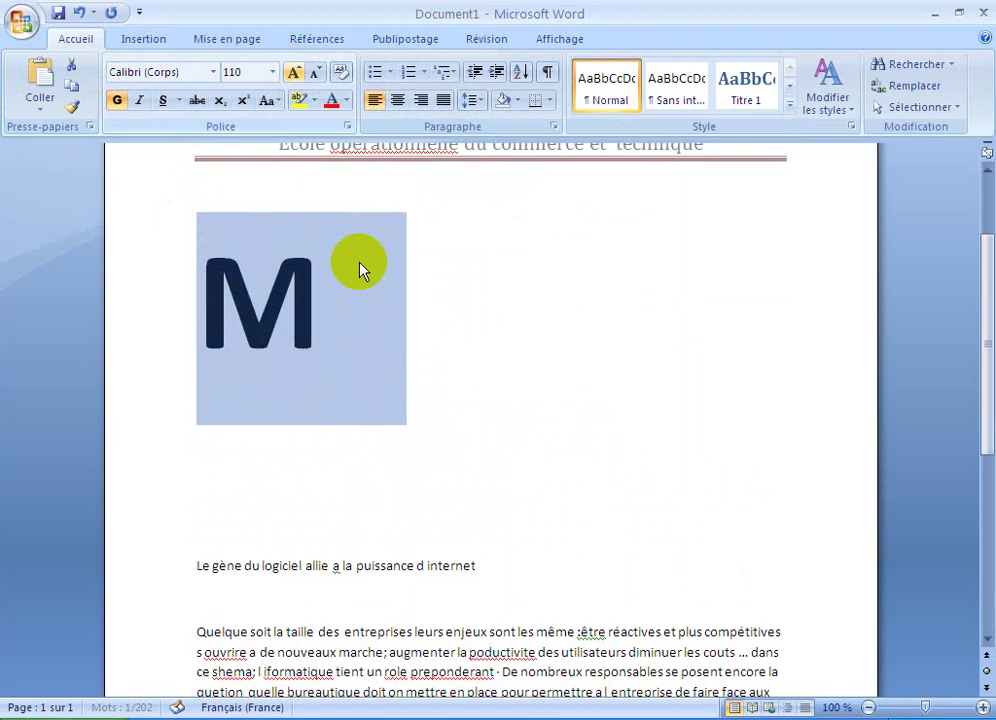
{"action": "left_click", "coordinate": [380, 367]}
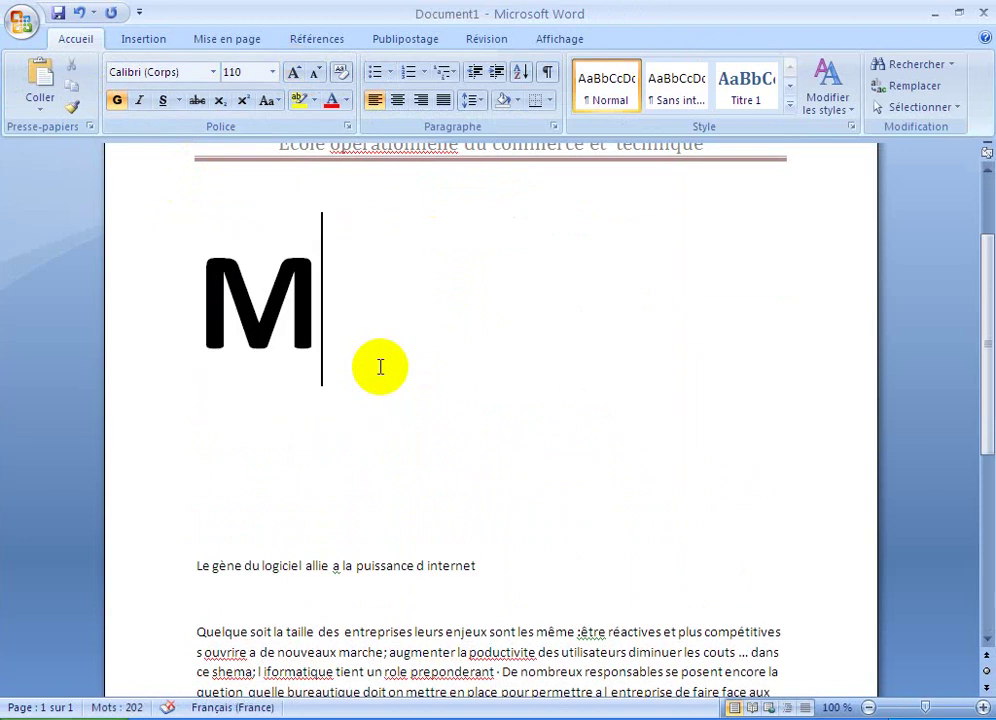
- Draw a small rectangle right of the big M and convert it into a text box
{"action": "left_click", "coordinate": [141, 38]}
{"action": "left_click", "coordinate": [300, 64]}
{"action": "left_click", "coordinate": [345, 170]}
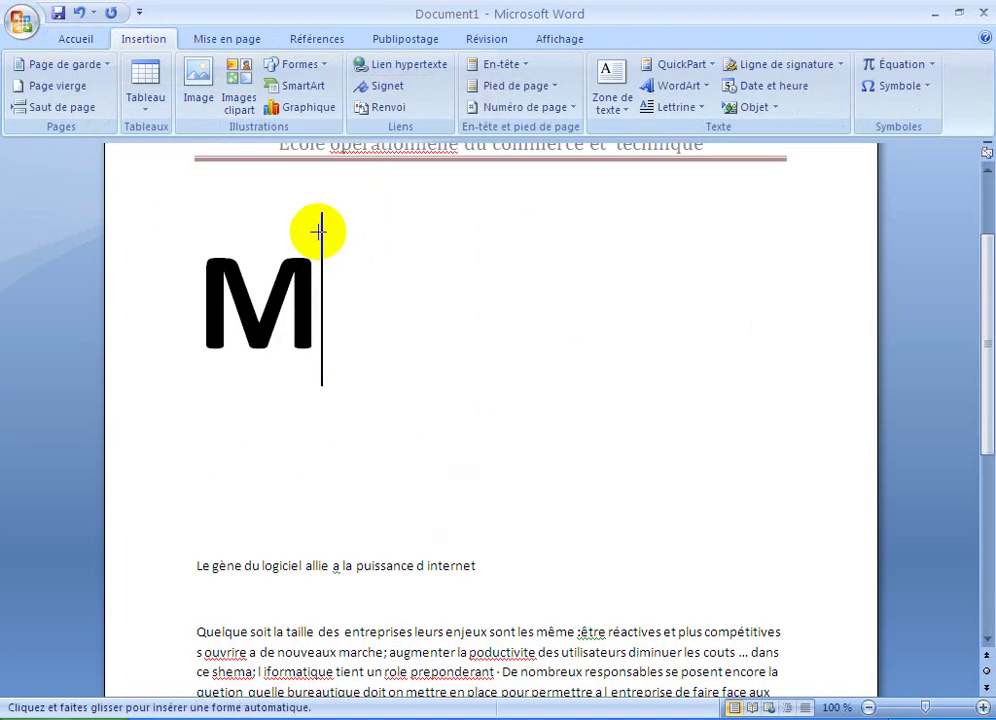
{"action": "left_click_drag", "start_coordinate": [318, 231], "coordinate": [447, 274]}
{"action": "right_click", "coordinate": [421, 257]}
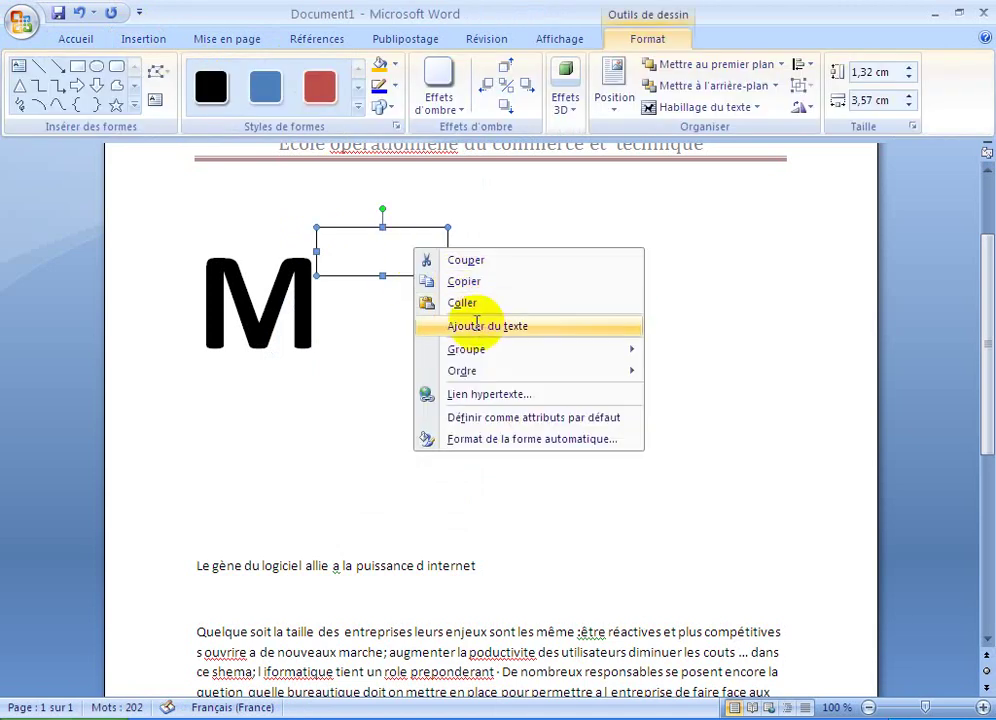
{"action": "left_click", "coordinate": [470, 324]}
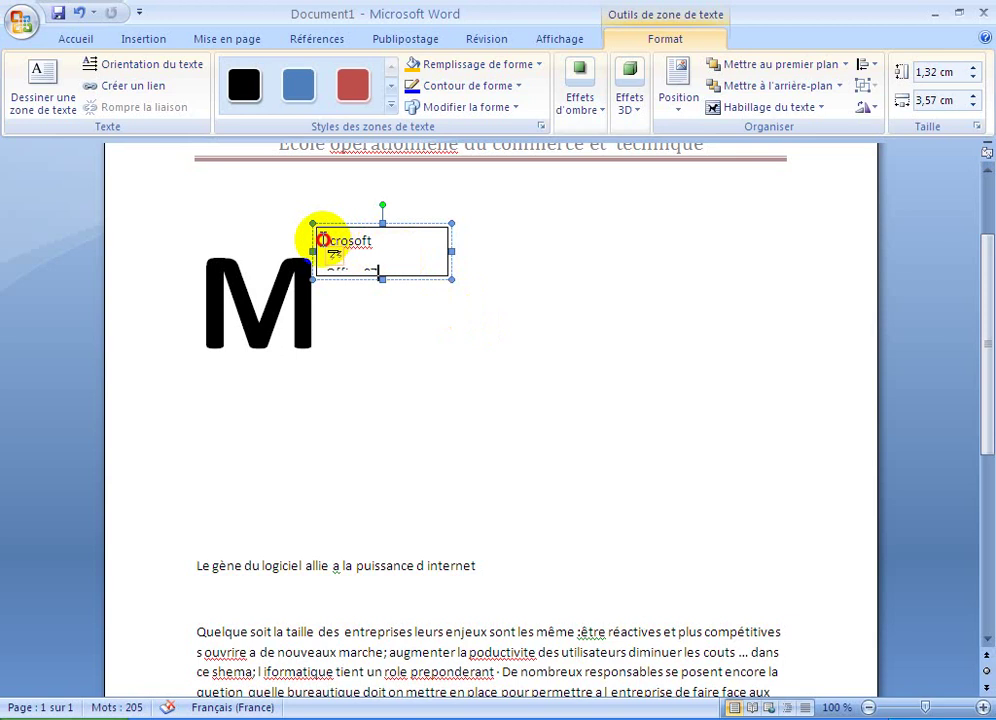
- Remove the paragraph spacing after the box text and the text box outline
{"action": "left_click_drag", "start_coordinate": [321, 240], "coordinate": [400, 300]}
{"action": "left_click", "coordinate": [86, 46]}
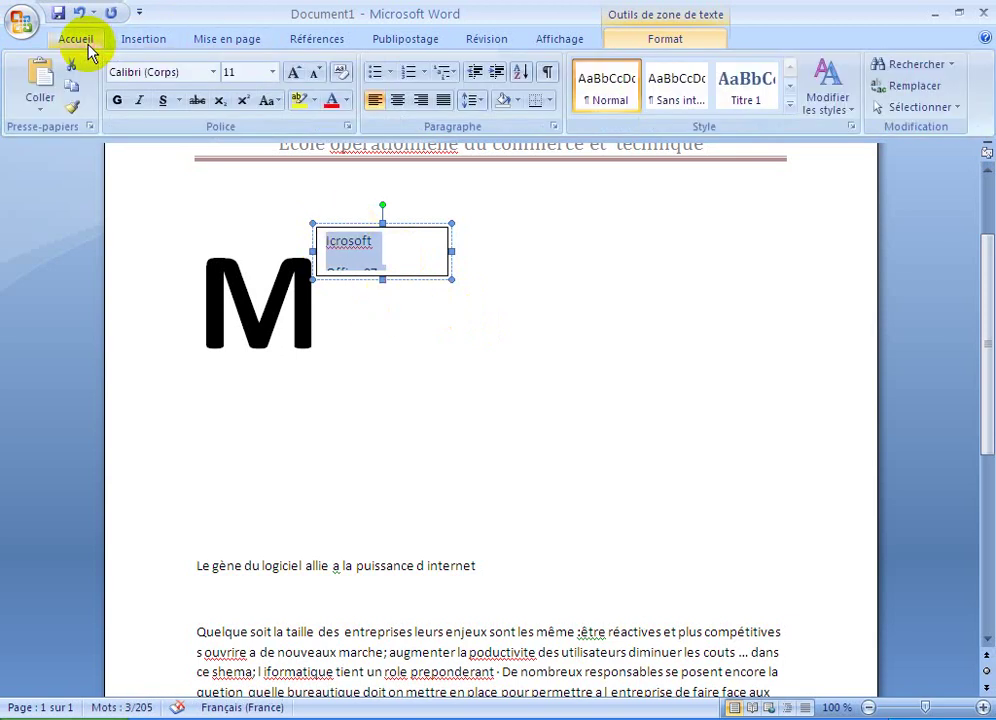
{"action": "left_click", "coordinate": [490, 108]}
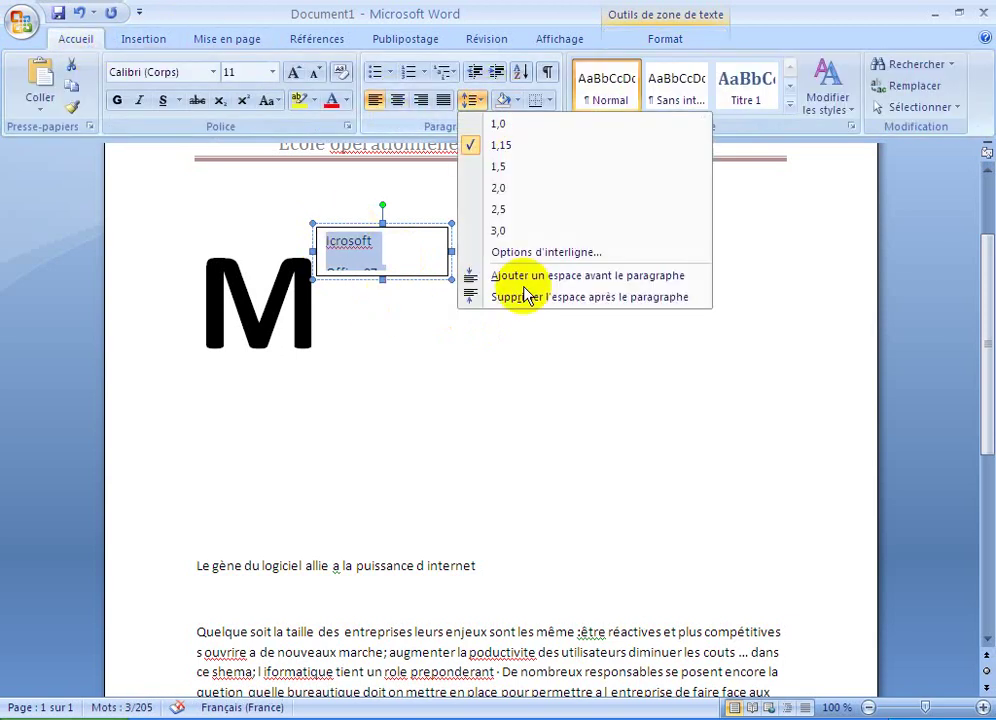
{"action": "left_click", "coordinate": [511, 296]}
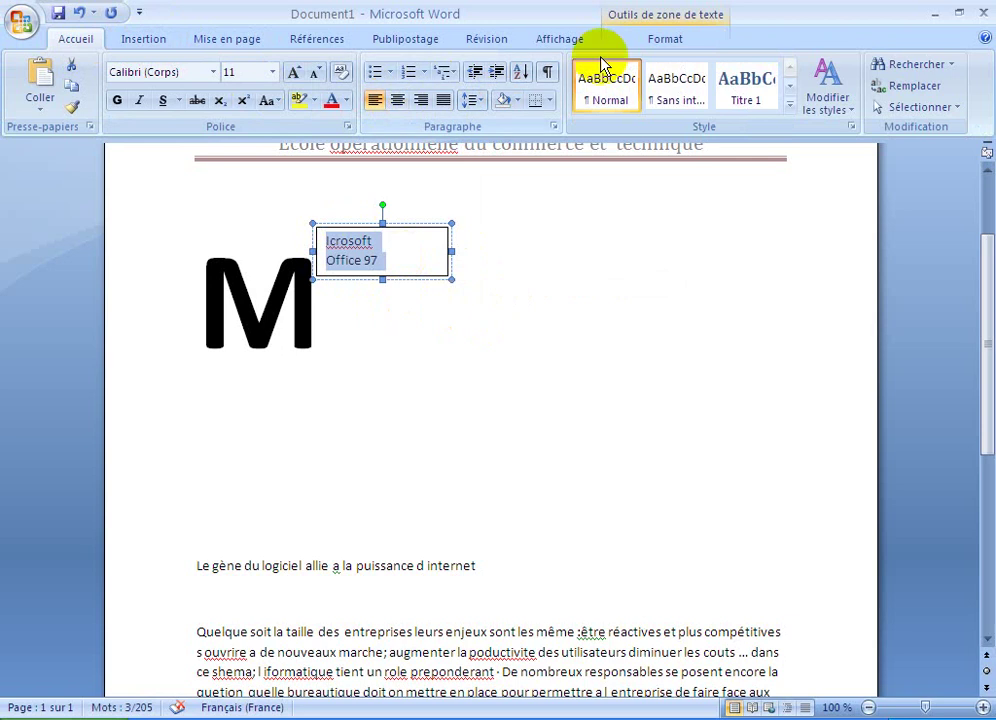
{"action": "left_click", "coordinate": [650, 40]}
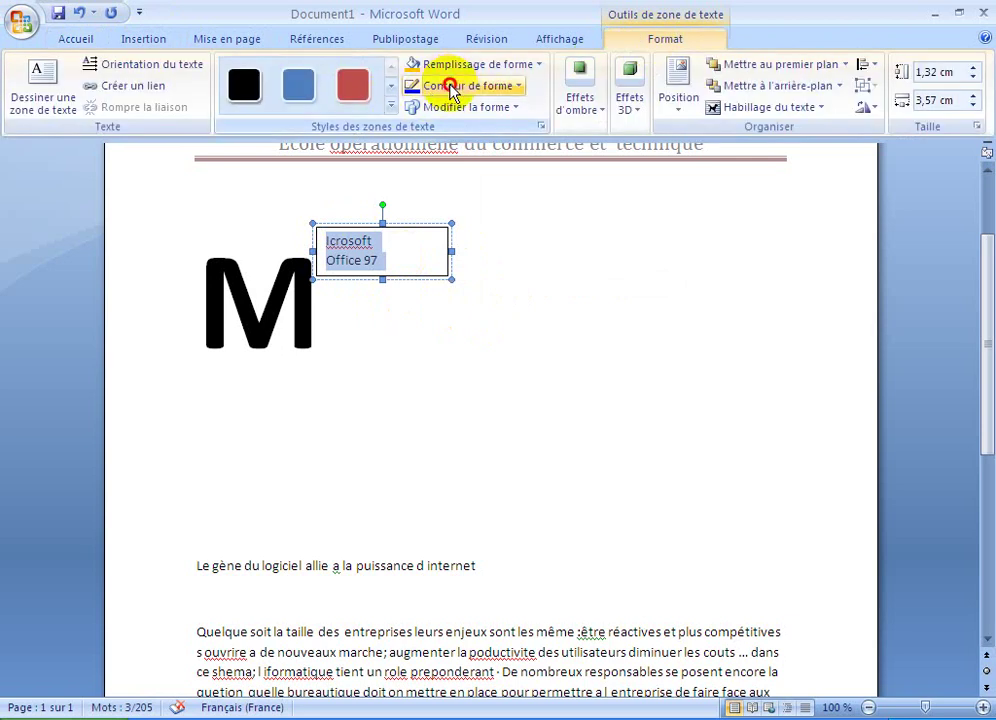
{"action": "left_click", "coordinate": [452, 88]}
{"action": "left_click", "coordinate": [465, 254]}
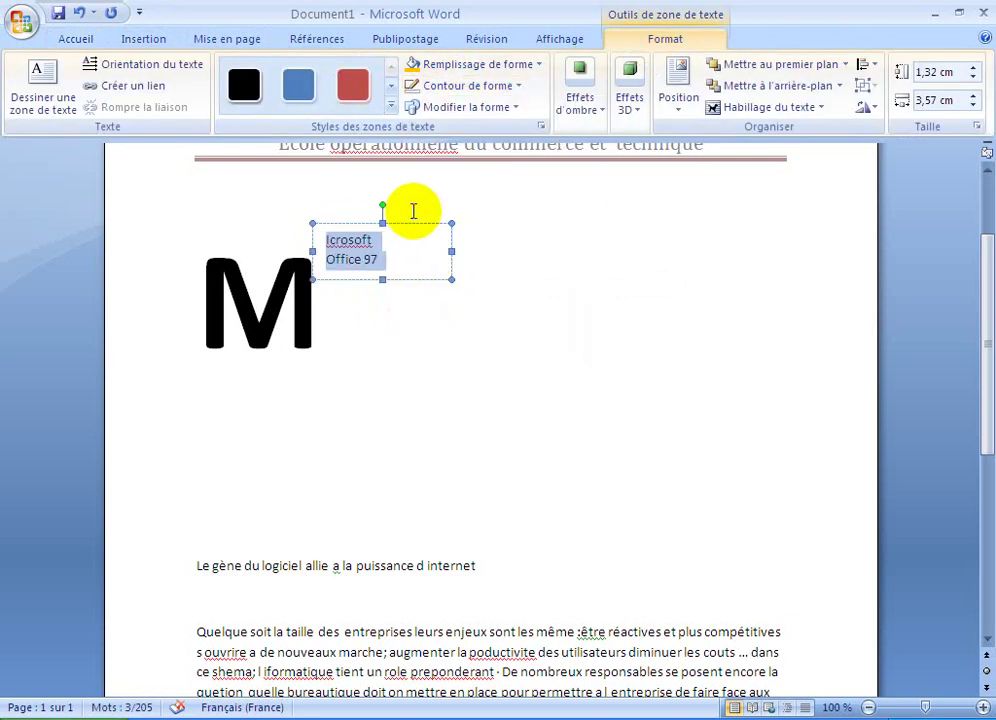
{"action": "left_click", "coordinate": [413, 246]}
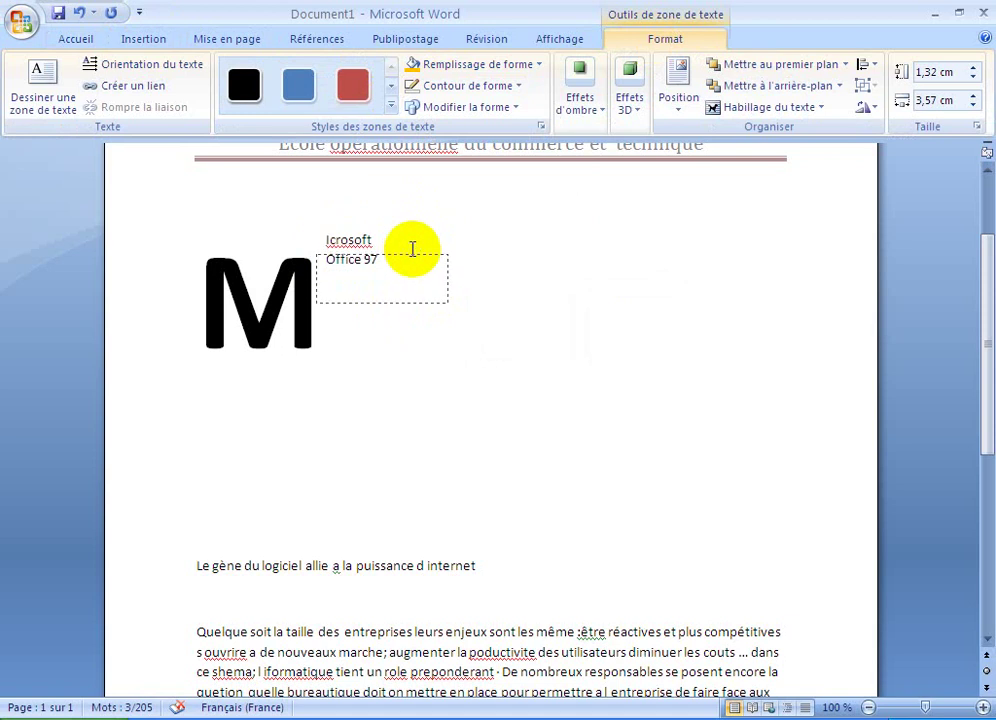
{"action": "left_click", "coordinate": [412, 250]}
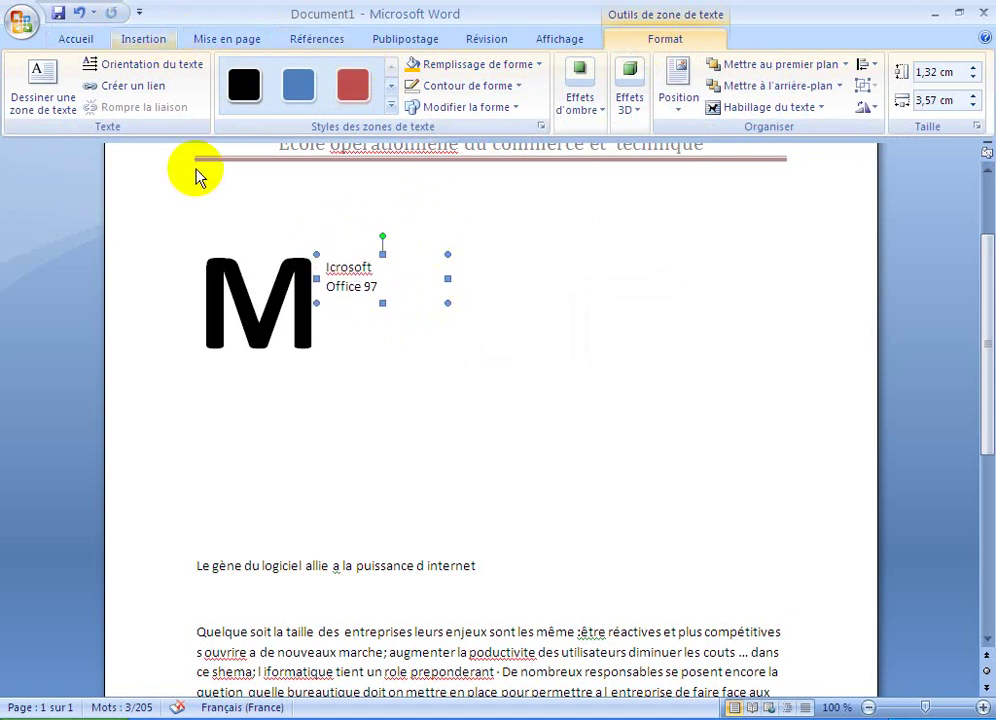
- Make the box text 'Icrosoft Office 97' bold and slightly larger
{"action": "left_click_drag", "start_coordinate": [377, 290], "coordinate": [324, 262]}
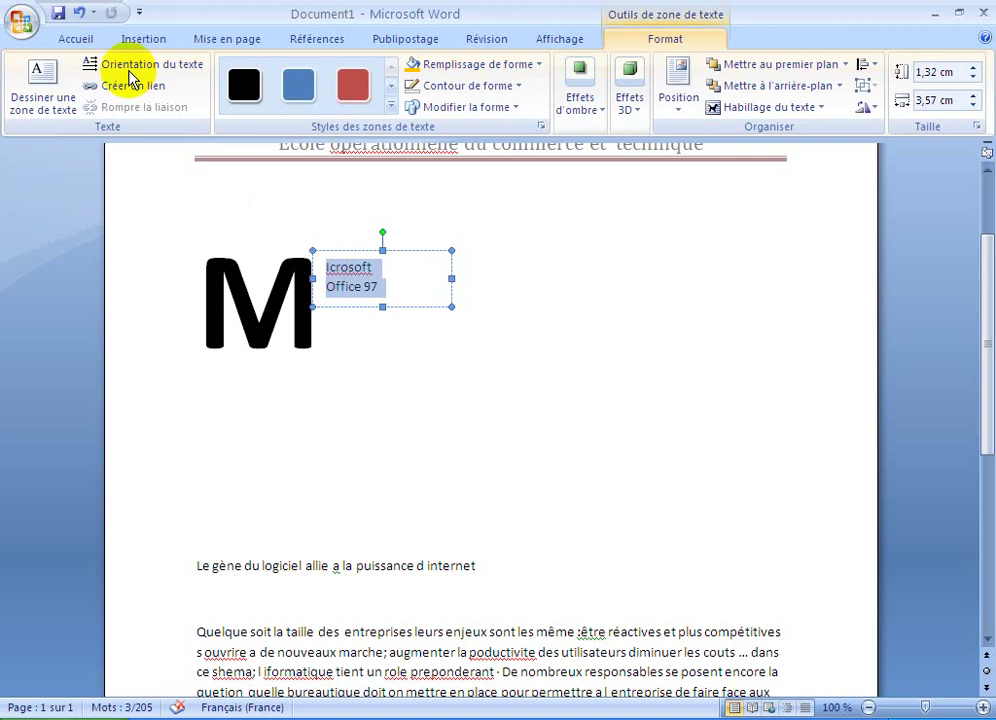
{"action": "left_click", "coordinate": [75, 38]}
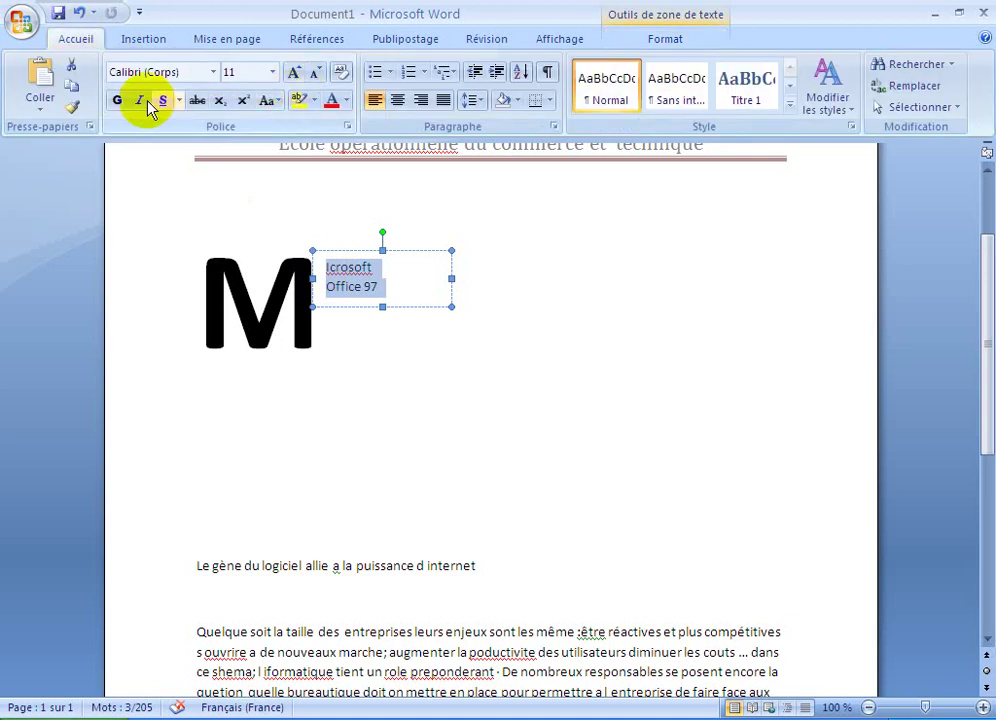
{"action": "left_click", "coordinate": [118, 102]}
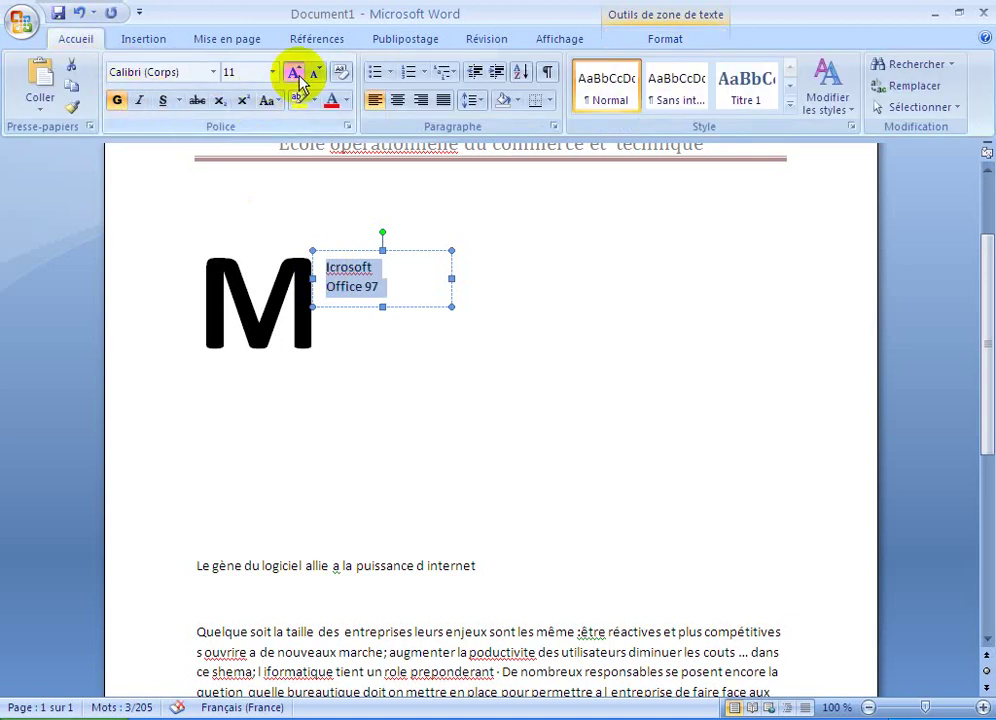
{"action": "left_click", "coordinate": [297, 74]}
{"action": "left_click", "coordinate": [425, 352]}
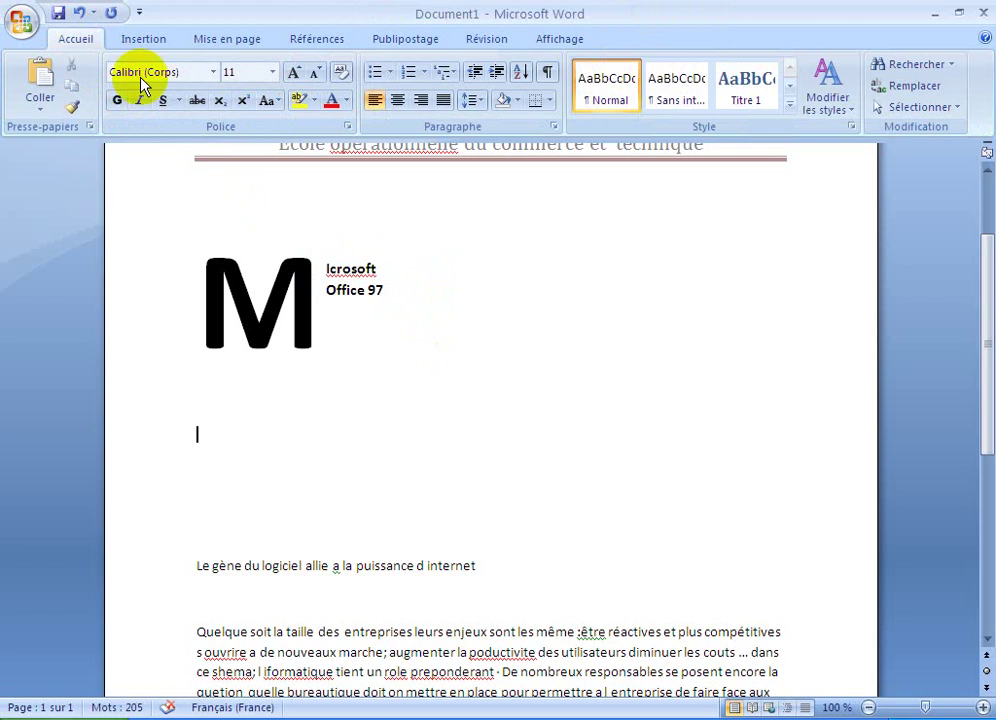
- Draw an oval shape to the right of the big M and add text inside it
{"action": "left_click", "coordinate": [143, 39]}
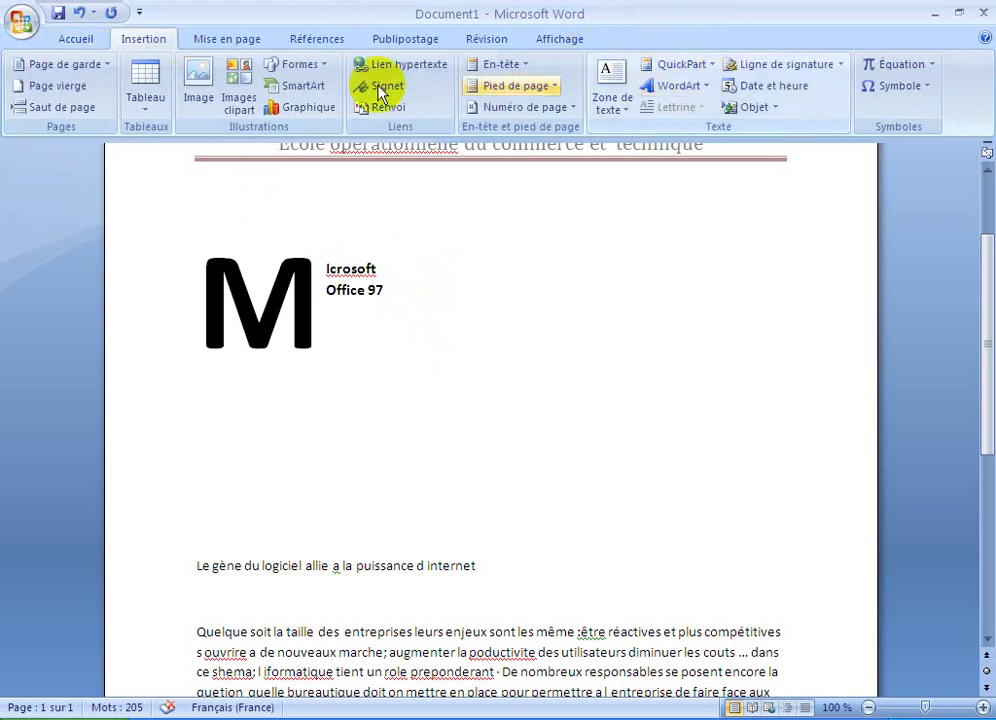
{"action": "left_click", "coordinate": [300, 65]}
{"action": "left_click", "coordinate": [350, 108]}
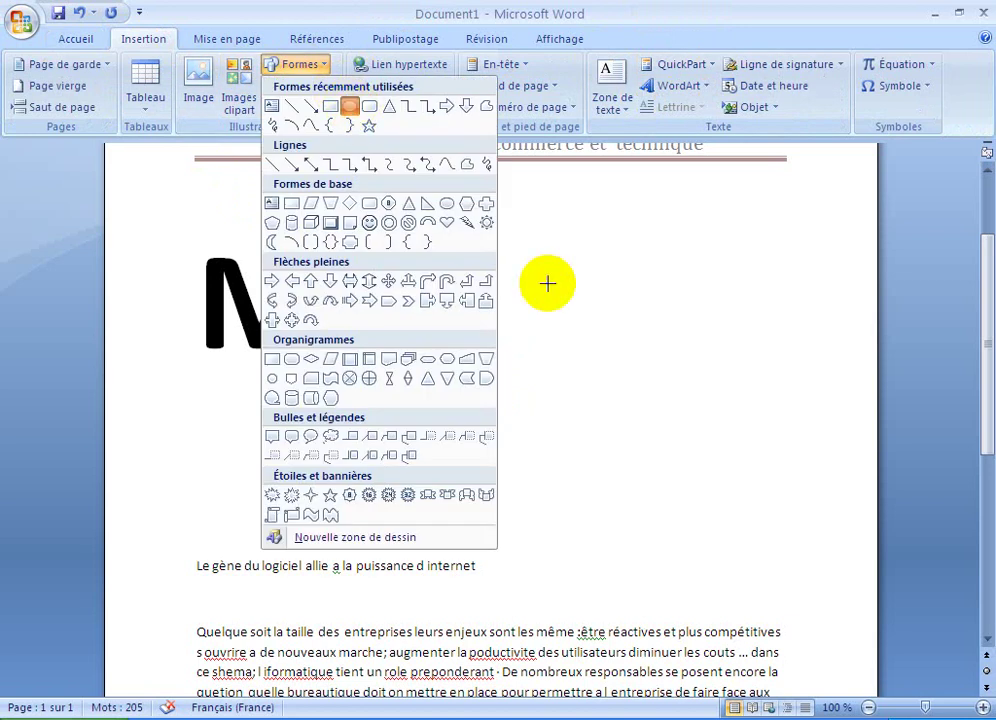
{"action": "mouse_move", "coordinate": [523, 265]}
{"action": "left_mouse_down"}
{"action": "mouse_move", "coordinate": [749, 349]}
{"action": "mouse_move", "coordinate": [786, 350]}
{"action": "left_mouse_up"}
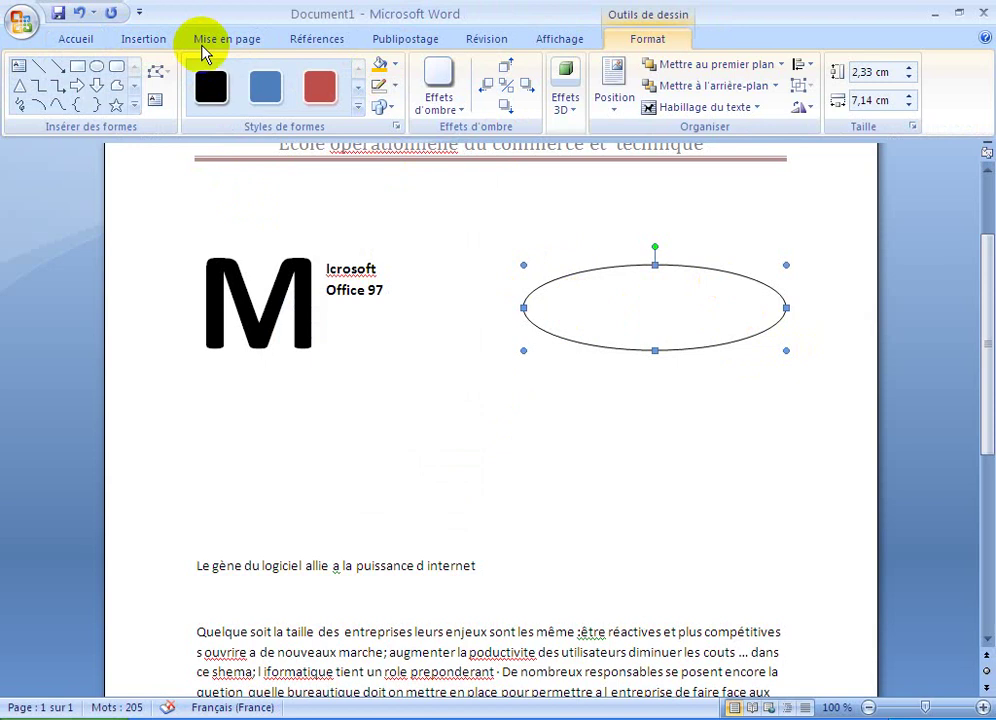
{"action": "right_click", "coordinate": [576, 292]}
{"action": "left_click", "coordinate": [636, 375]}
{"action": "type", "text": "EXERCICE"}
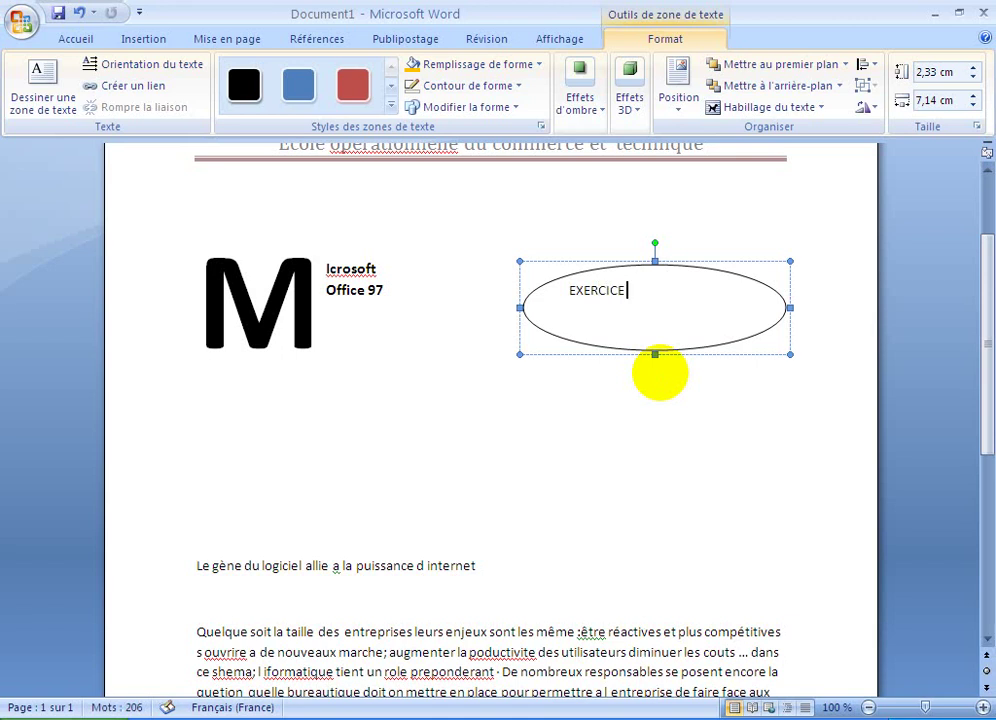
- Centre EXERCICE in the oval and enlarge it to 24 pt
{"action": "left_click_drag", "start_coordinate": [631, 290], "coordinate": [542, 258]}
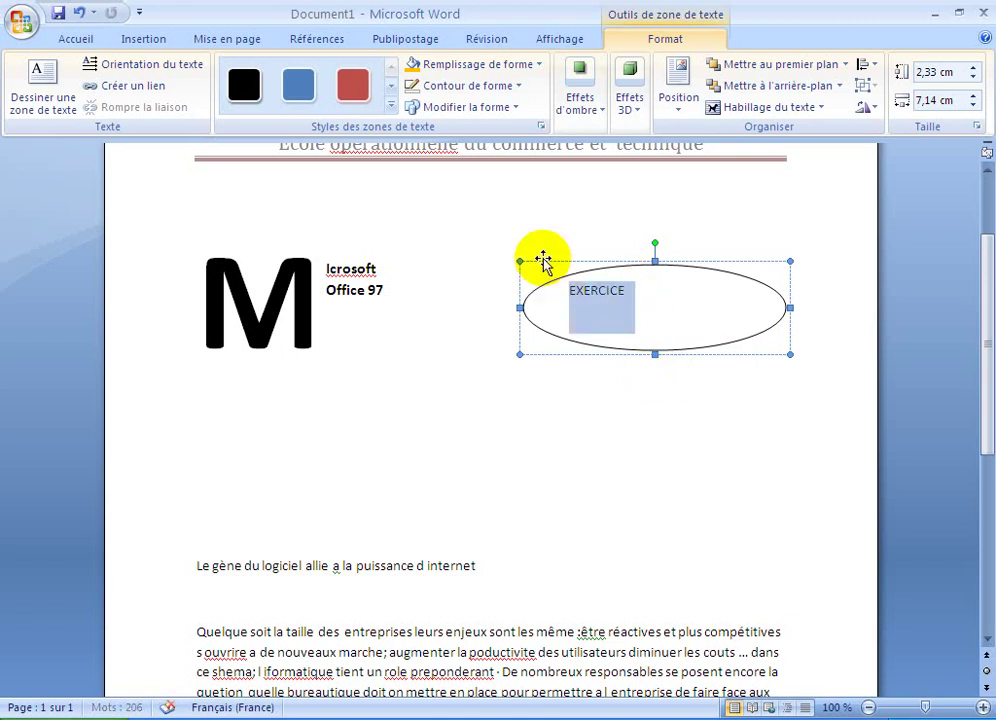
{"action": "left_click", "coordinate": [76, 39]}
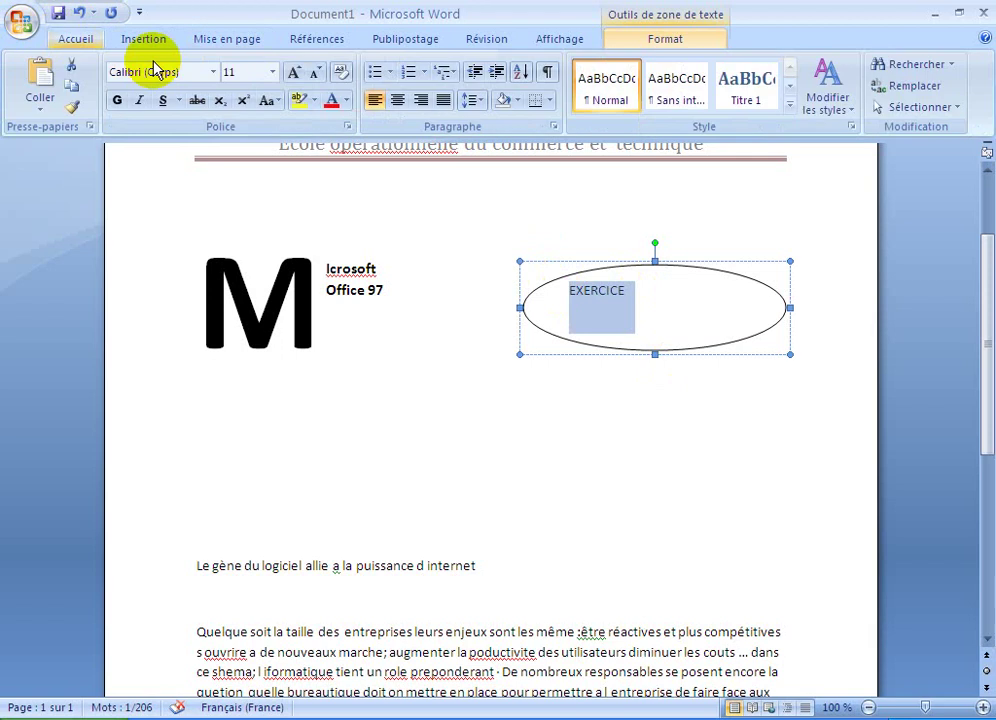
{"action": "left_click", "coordinate": [425, 103]}
{"action": "left_click", "coordinate": [397, 101]}
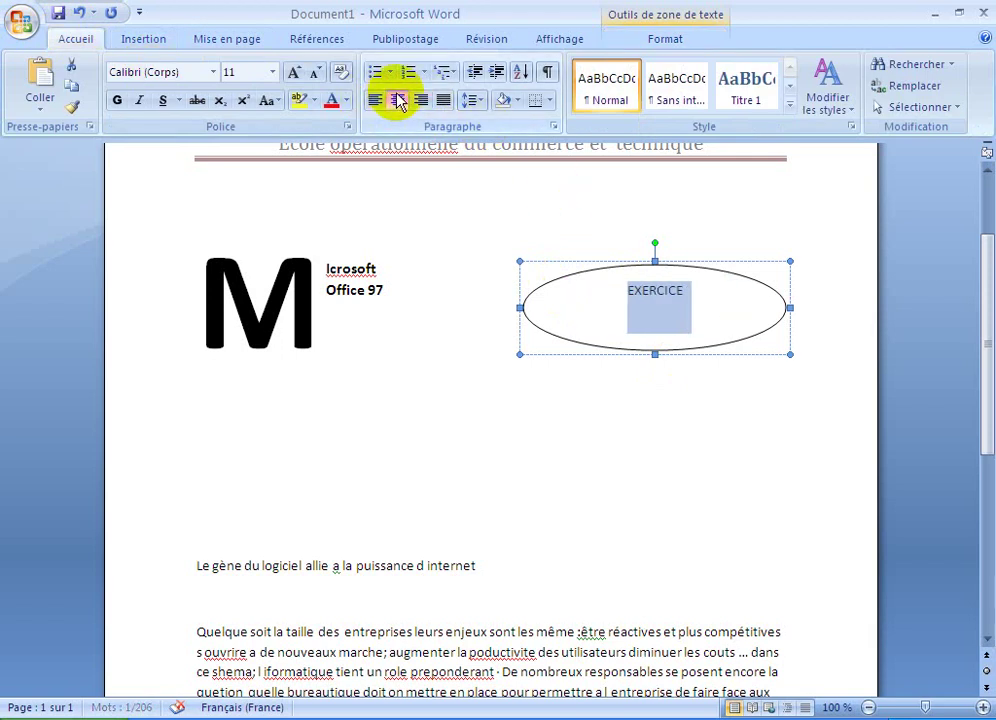
{"action": "double_click", "coordinate": [294, 73]}
{"action": "double_click", "coordinate": [294, 73]}
{"action": "double_click", "coordinate": [294, 73]}
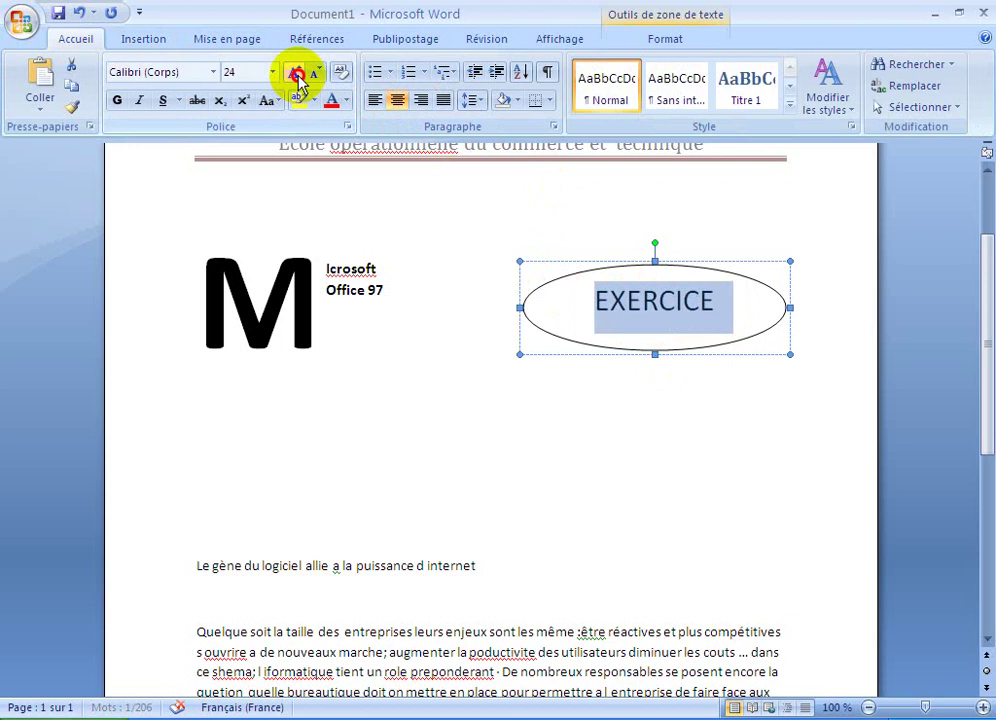
{"action": "double_click", "coordinate": [294, 73]}
{"action": "left_click", "coordinate": [674, 503]}
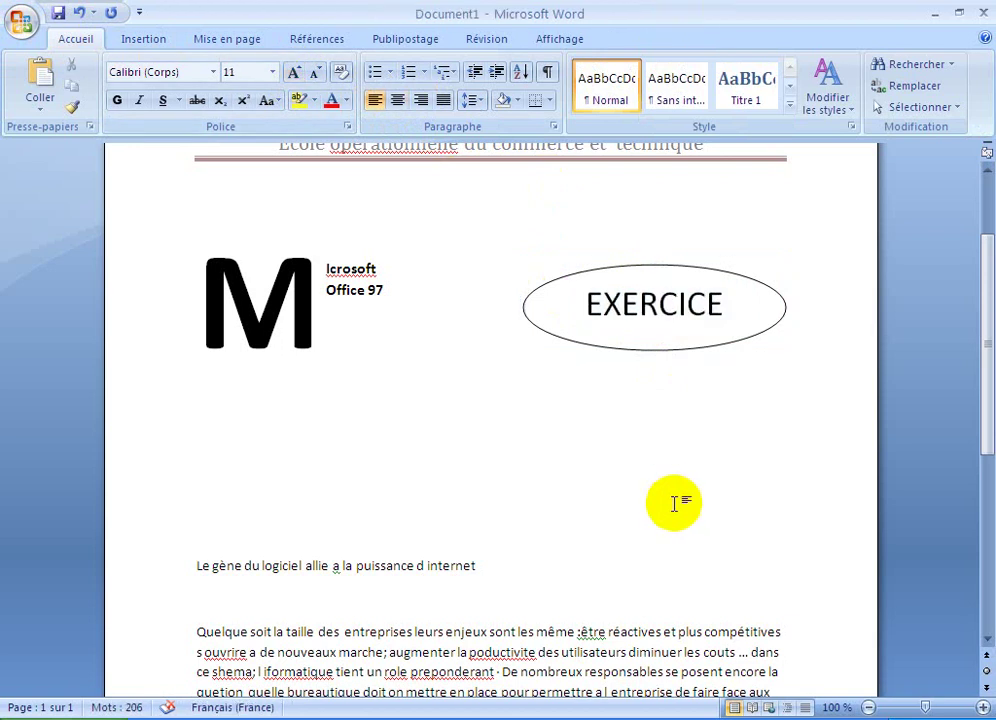
- Insert a straight line shape spanning the page width just under the M and EXERCICE header
{"action": "left_click", "coordinate": [145, 39]}
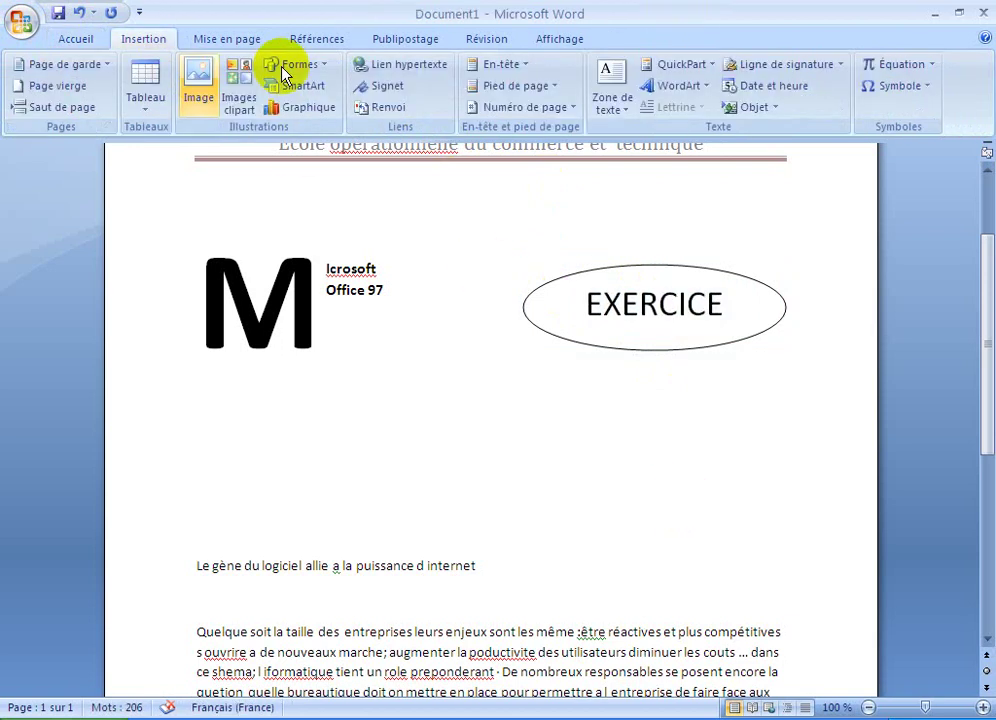
{"action": "left_click", "coordinate": [284, 74]}
{"action": "left_click", "coordinate": [309, 122]}
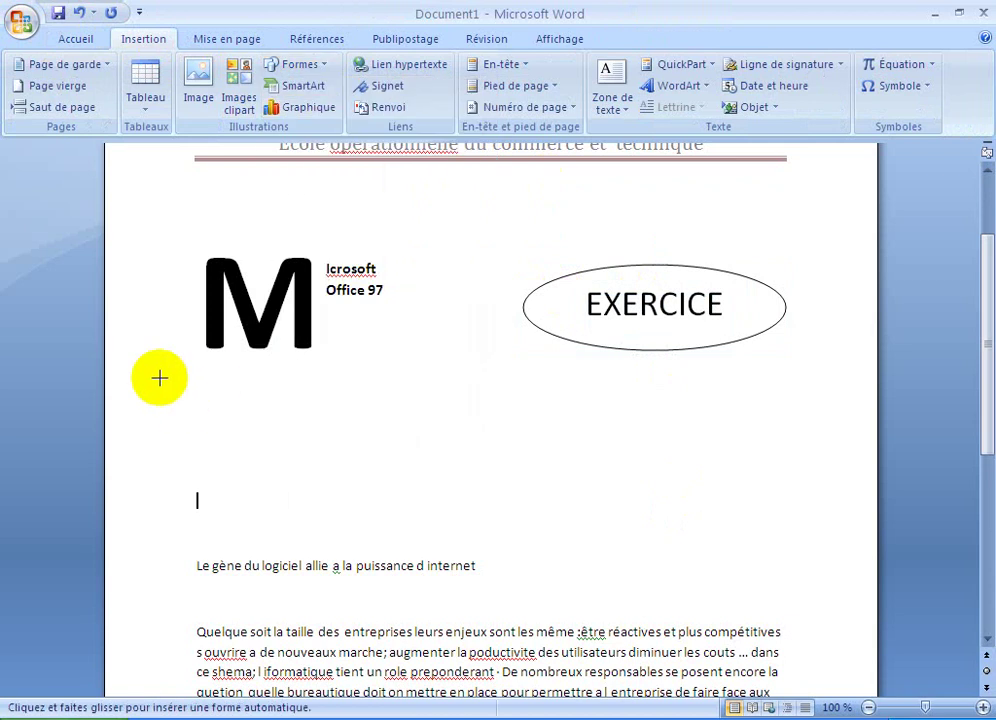
{"action": "left_click_drag", "start_coordinate": [159, 377], "coordinate": [819, 380]}
{"action": "left_click", "coordinate": [763, 448]}
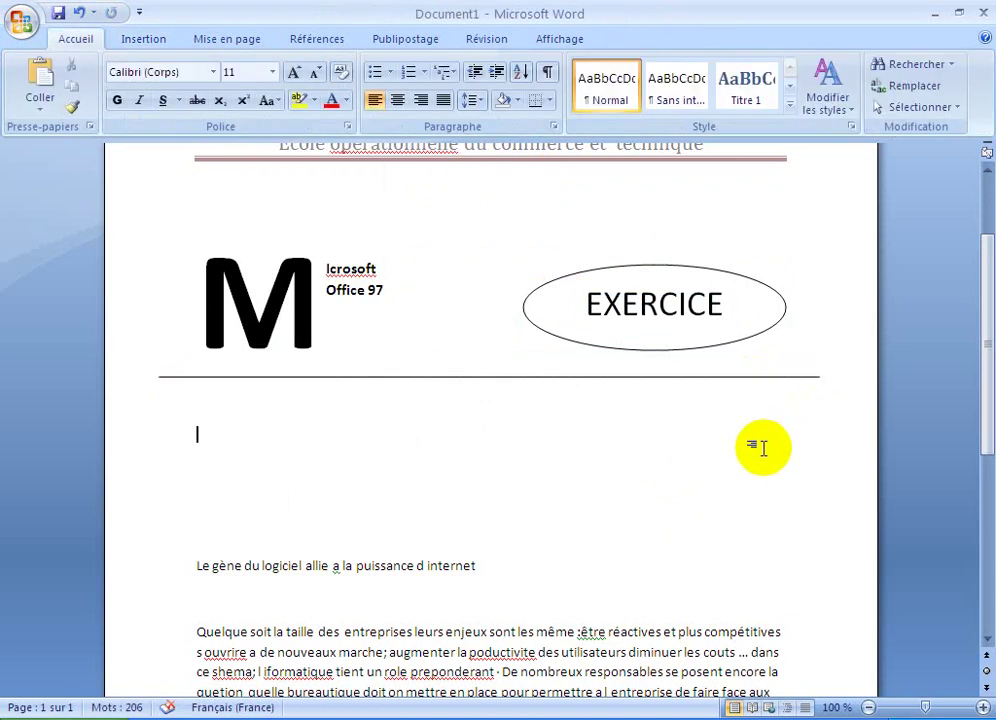
{"action": "scroll", "coordinate": [740, 445], "scroll_direction": "down", "scroll_amount": 2}
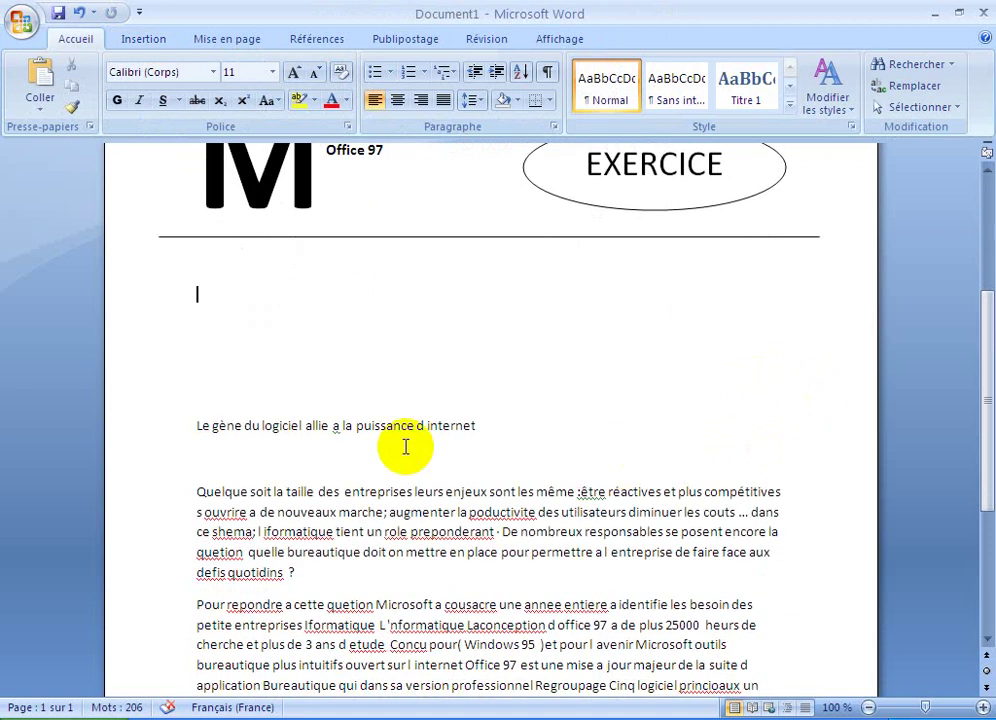
- Break the subtitle after 'allie' and remove the space after both subtitle paragraphs
{"action": "left_click", "coordinate": [330, 425]}
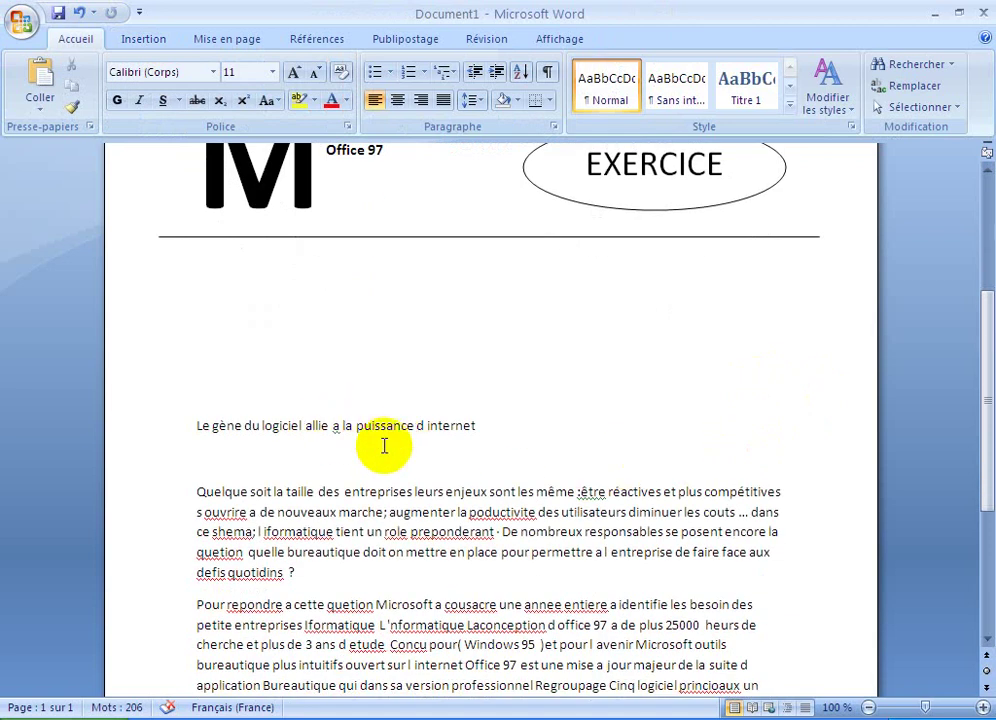
{"action": "key", "text": "Return"}
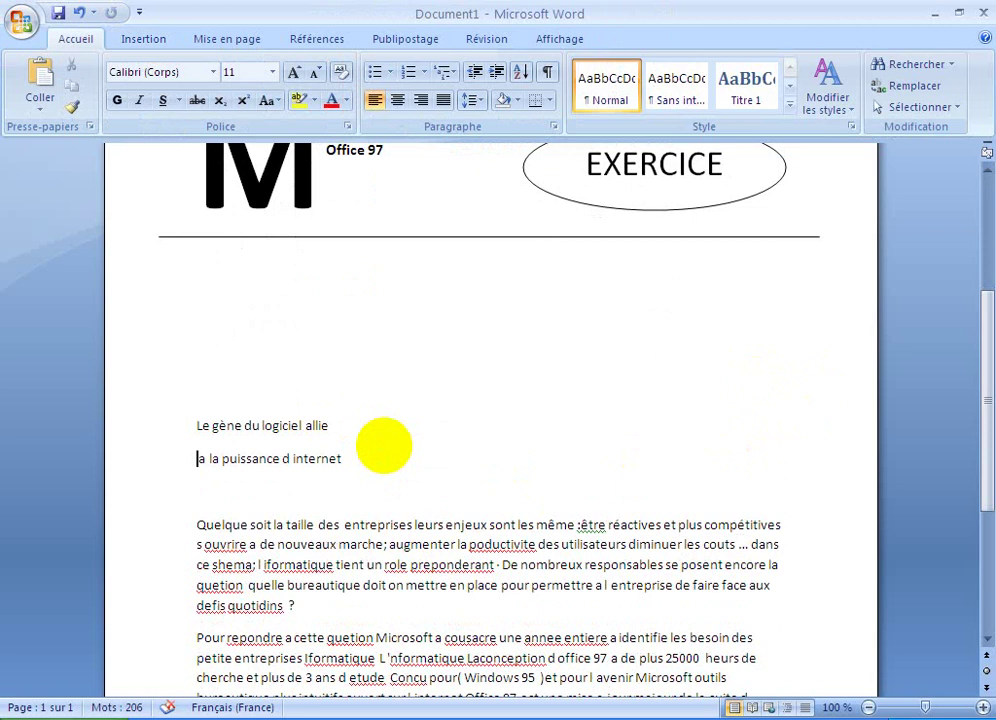
{"action": "left_click_drag", "start_coordinate": [185, 427], "coordinate": [257, 468]}
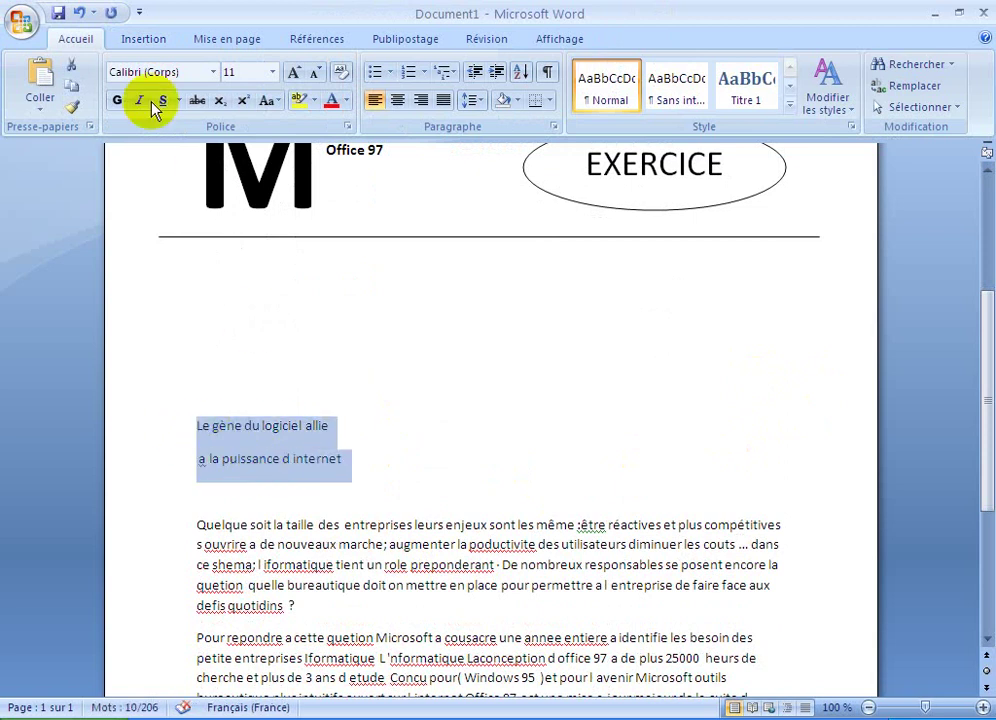
{"action": "left_click", "coordinate": [480, 100]}
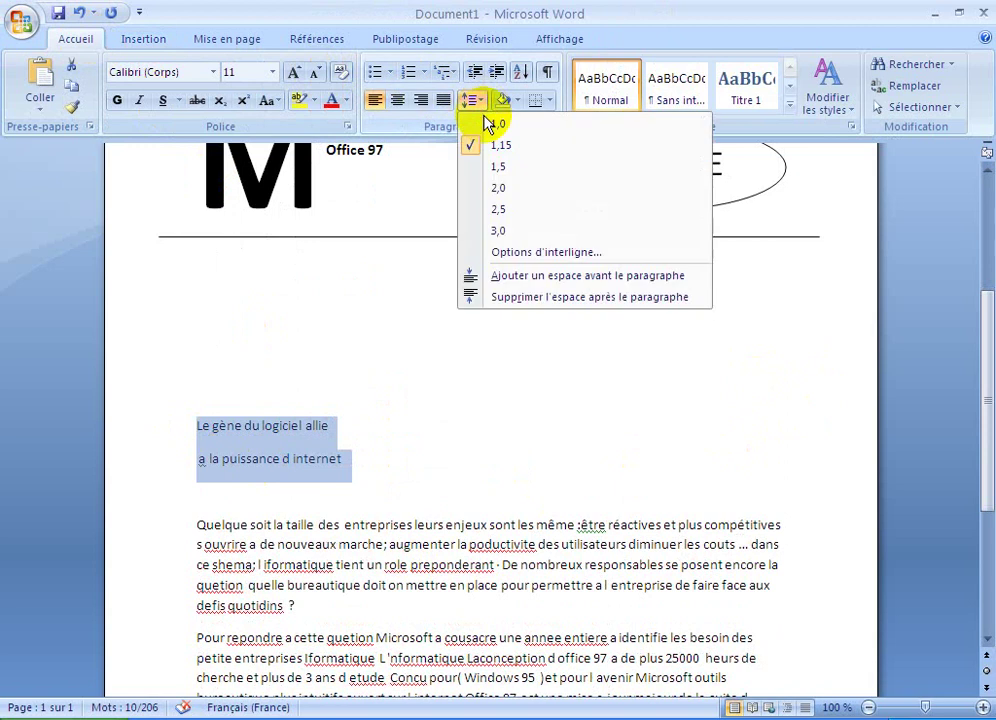
{"action": "left_click", "coordinate": [518, 295]}
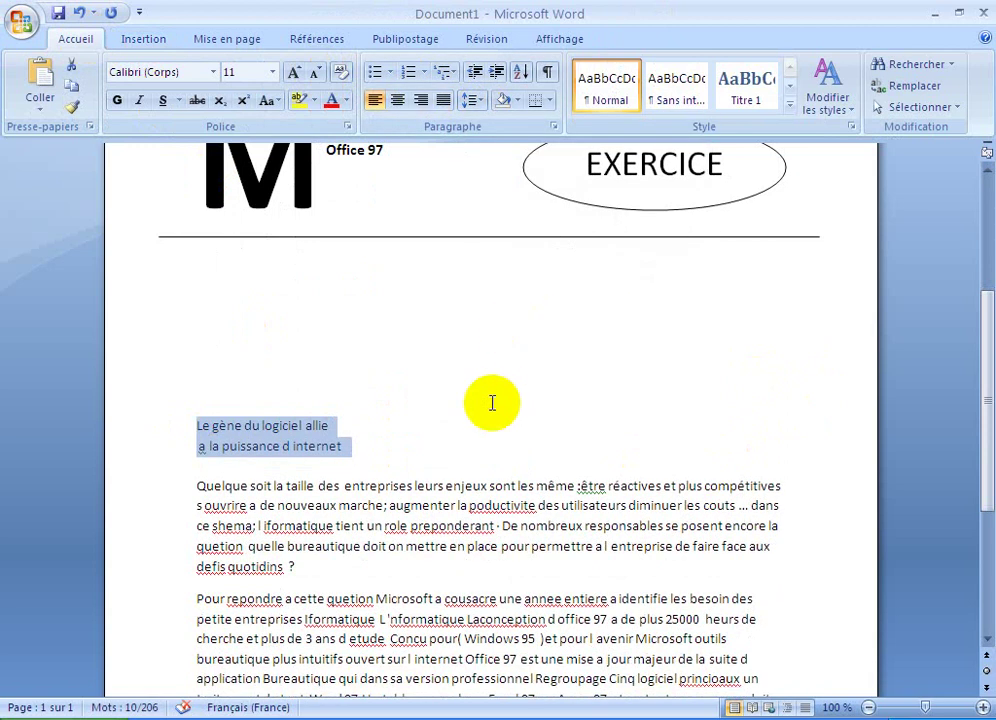
- Delete the empty lines above the subtitle and select the two subtitle lines
{"action": "left_click", "coordinate": [317, 318]}
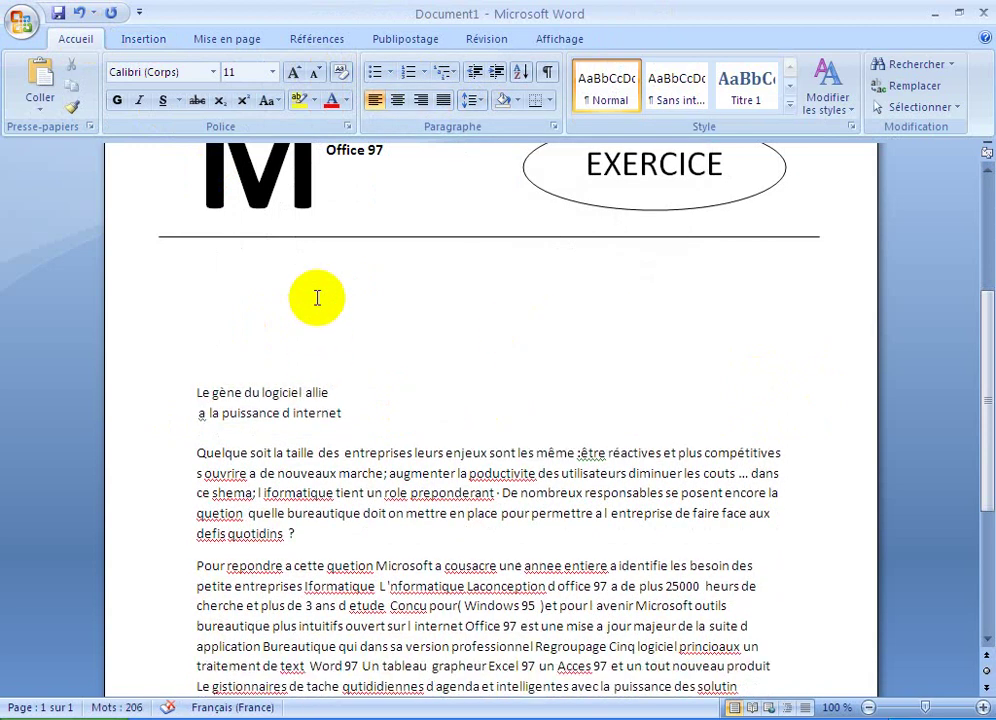
{"action": "key", "text": "Up"}
{"action": "key", "text": "Delete"}
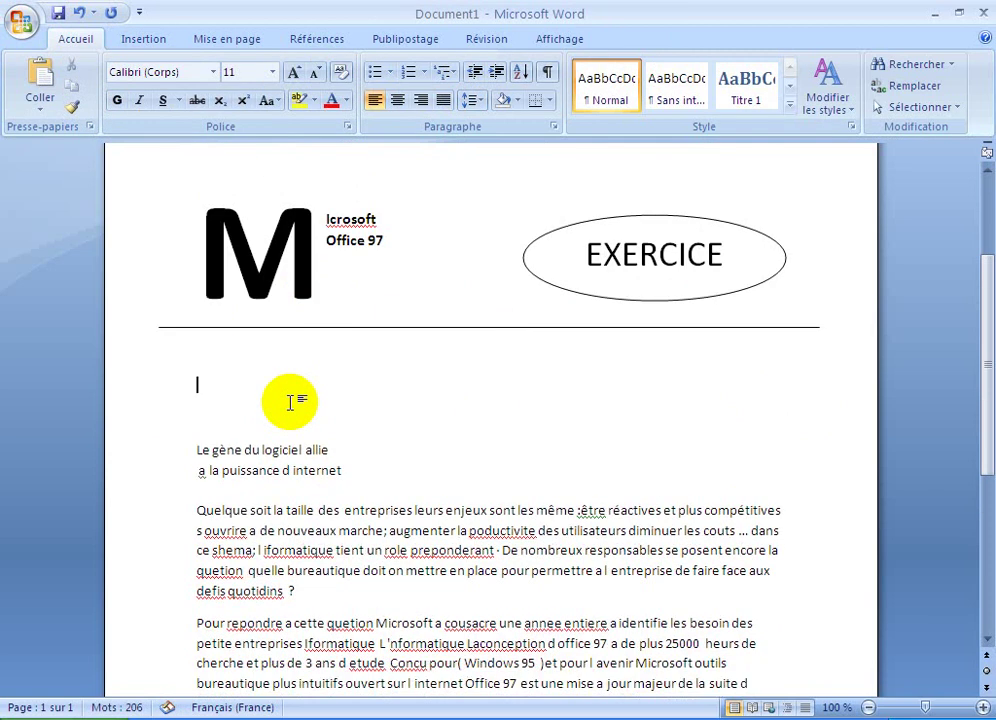
{"action": "key", "text": "Delete"}
{"action": "key", "text": "Delete"}
{"action": "scroll", "coordinate": [380, 430], "scroll_direction": "down", "scroll_amount": 3}
{"action": "scroll", "coordinate": [178, 333], "scroll_direction": "up", "scroll_amount": 2}
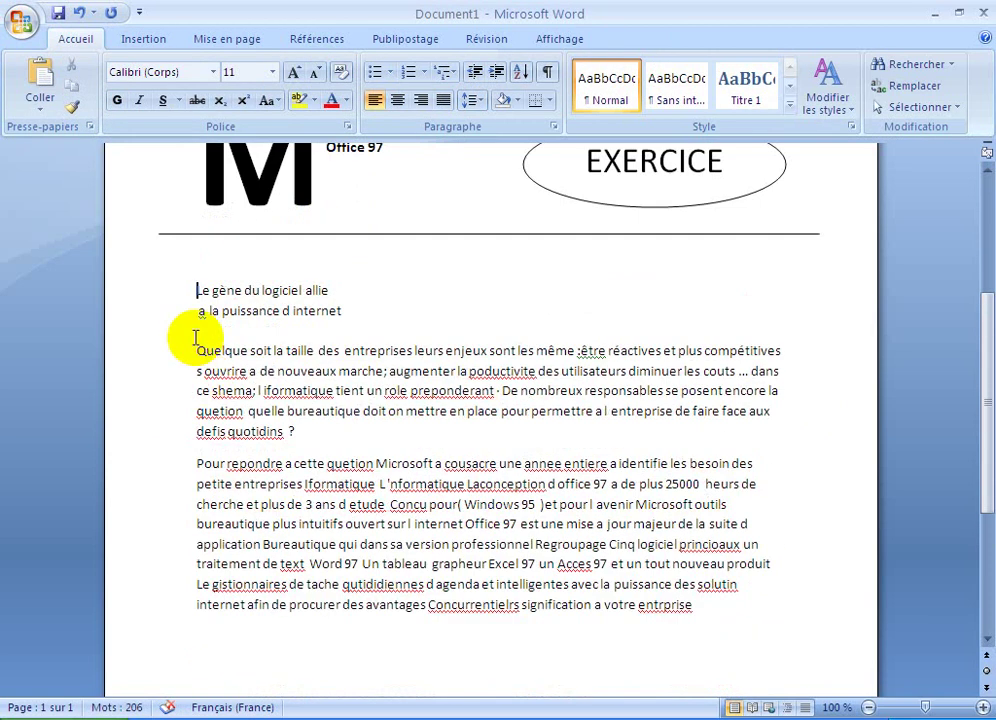
{"action": "left_click_drag", "start_coordinate": [197, 290], "coordinate": [352, 313]}
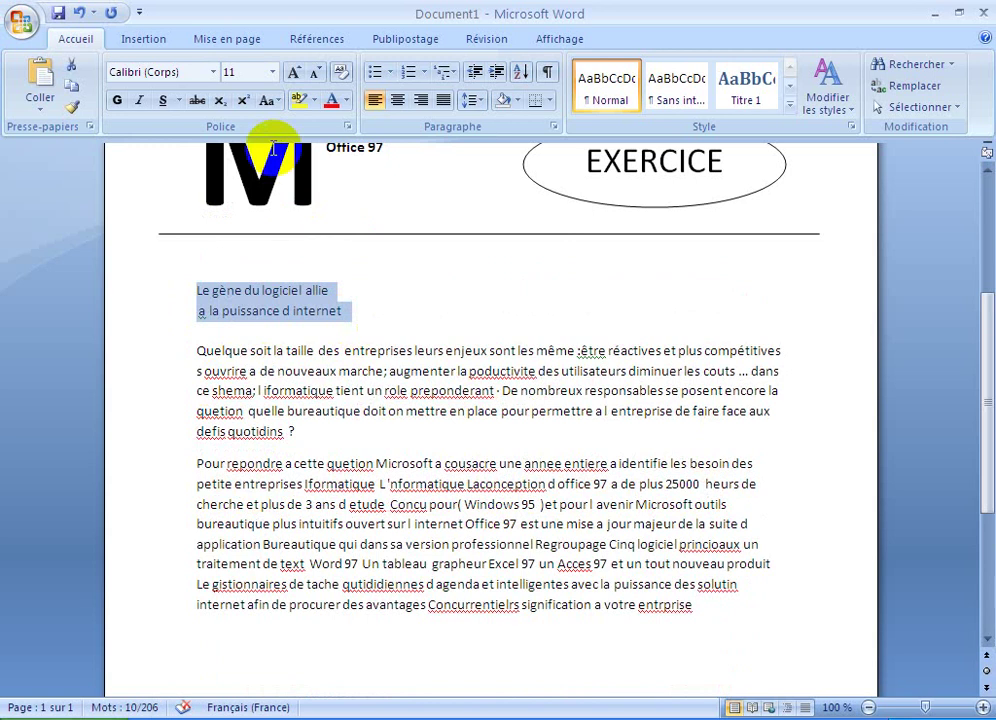
- Cut the subtitle lines and draw a rounded rectangle just under the header line
{"action": "right_click", "coordinate": [281, 299]}
{"action": "left_click", "coordinate": [336, 311]}
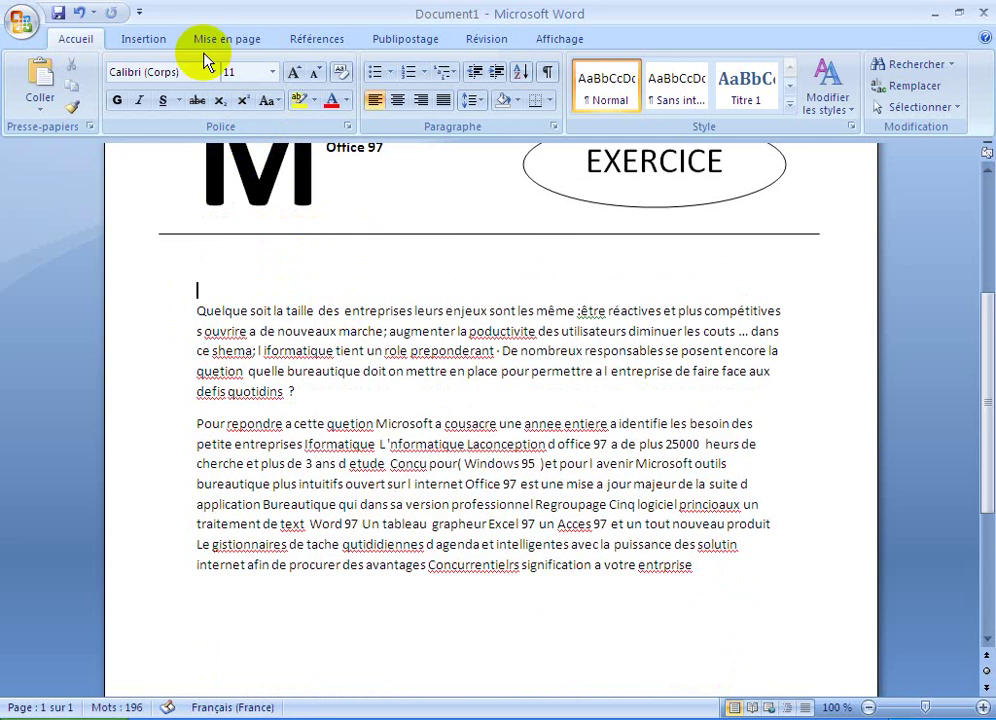
{"action": "left_click", "coordinate": [168, 38]}
{"action": "left_click", "coordinate": [298, 64]}
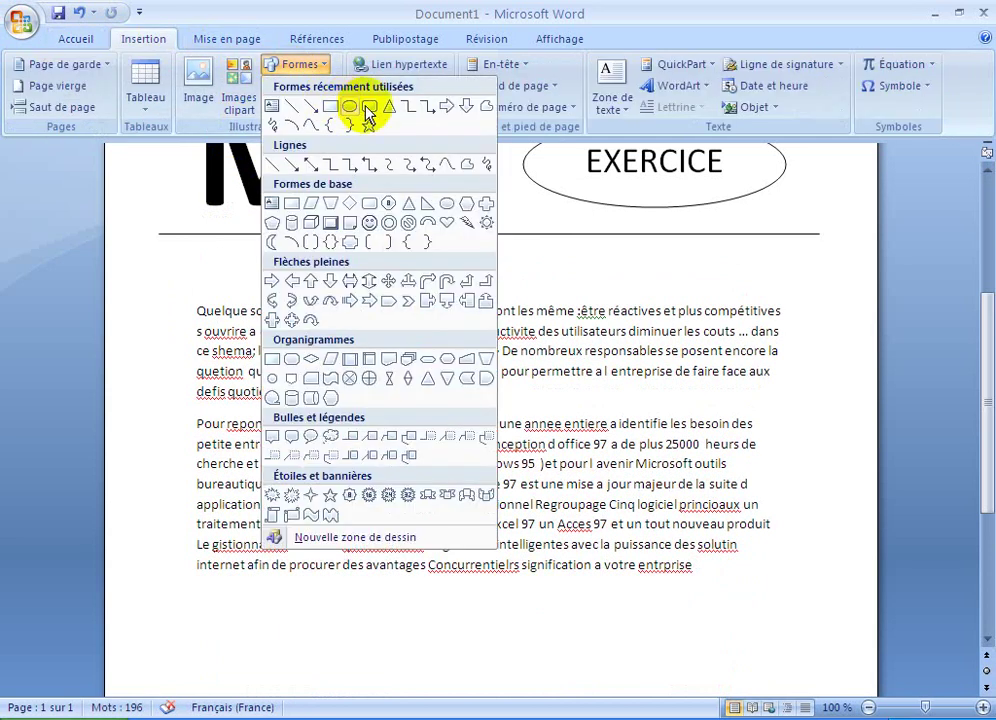
{"action": "left_click", "coordinate": [367, 104]}
{"action": "left_click_drag", "start_coordinate": [317, 241], "coordinate": [565, 306]}
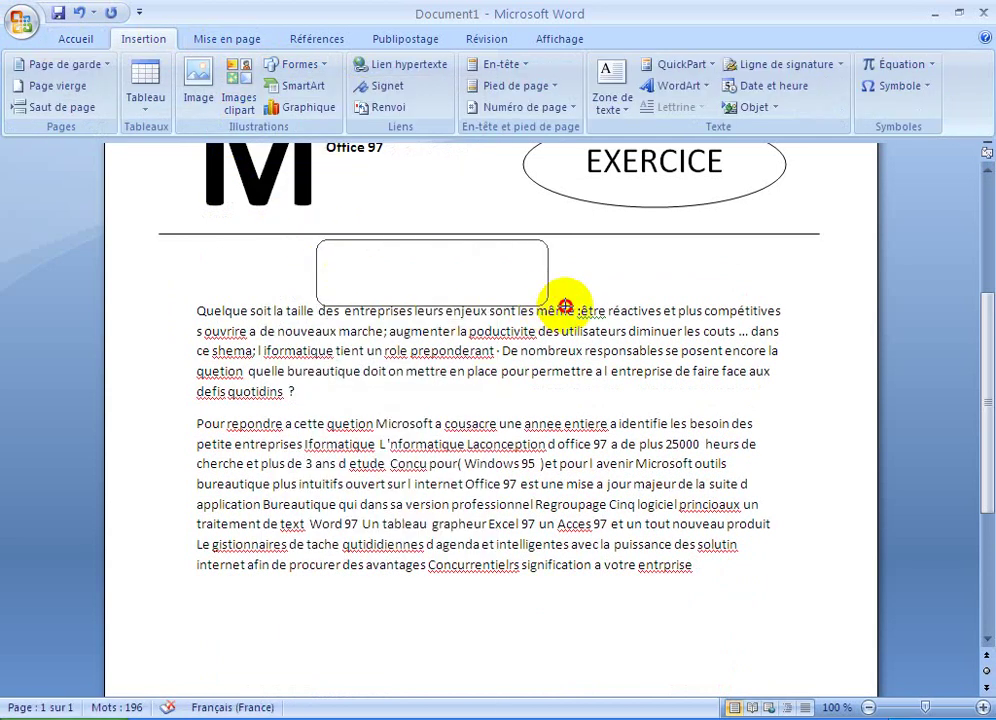
{"action": "right_click", "coordinate": [480, 265]}
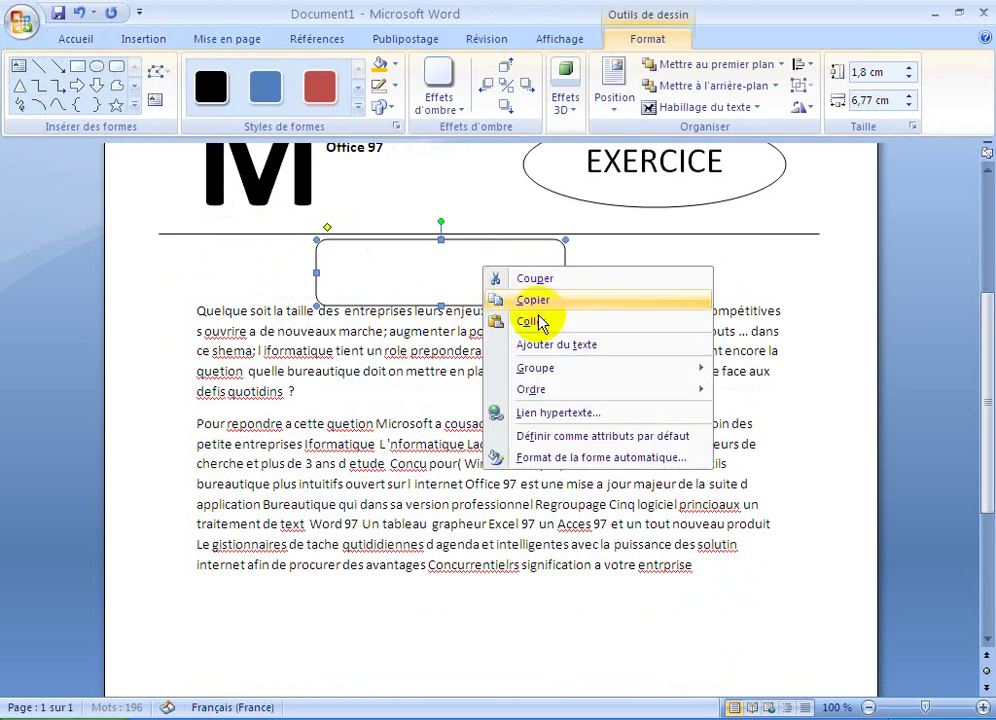
{"action": "left_click", "coordinate": [538, 316]}
- Undo the misplaced paste, paste the subtitle inside the rounded box, and narrow the box to fit
{"action": "left_click", "coordinate": [509, 309]}
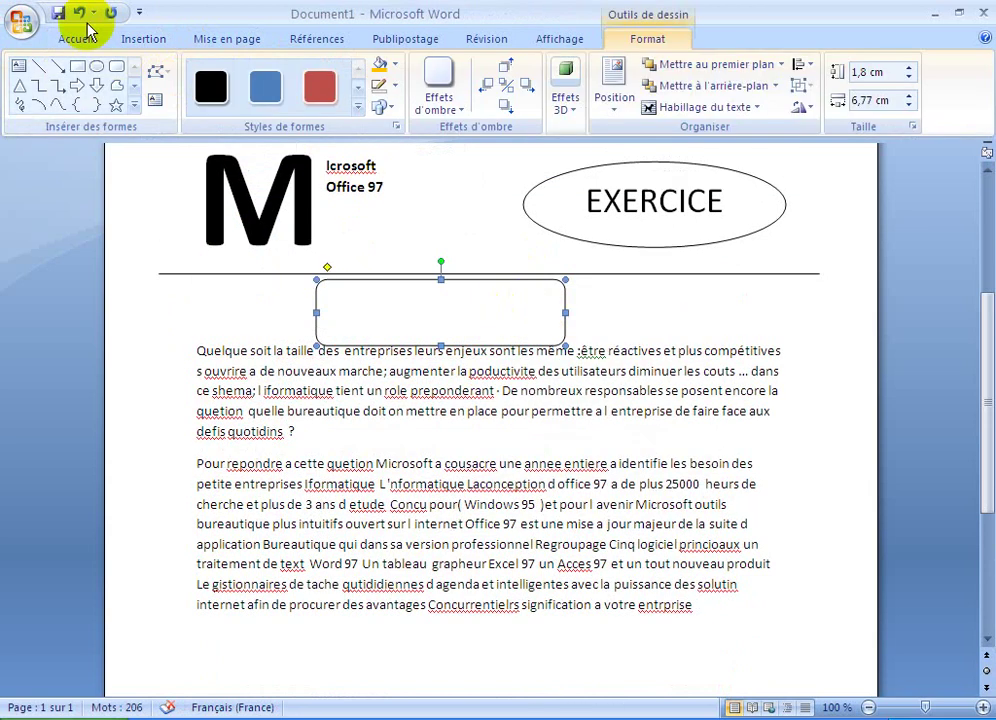
{"action": "left_click", "coordinate": [79, 14]}
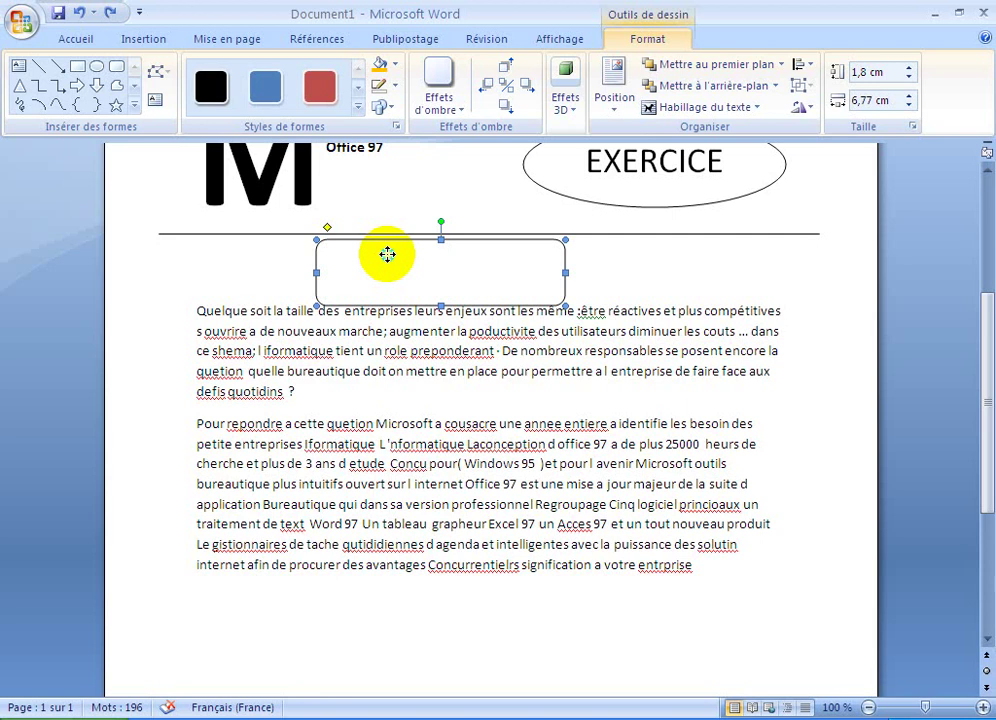
{"action": "right_click", "coordinate": [387, 255]}
{"action": "left_click", "coordinate": [466, 332]}
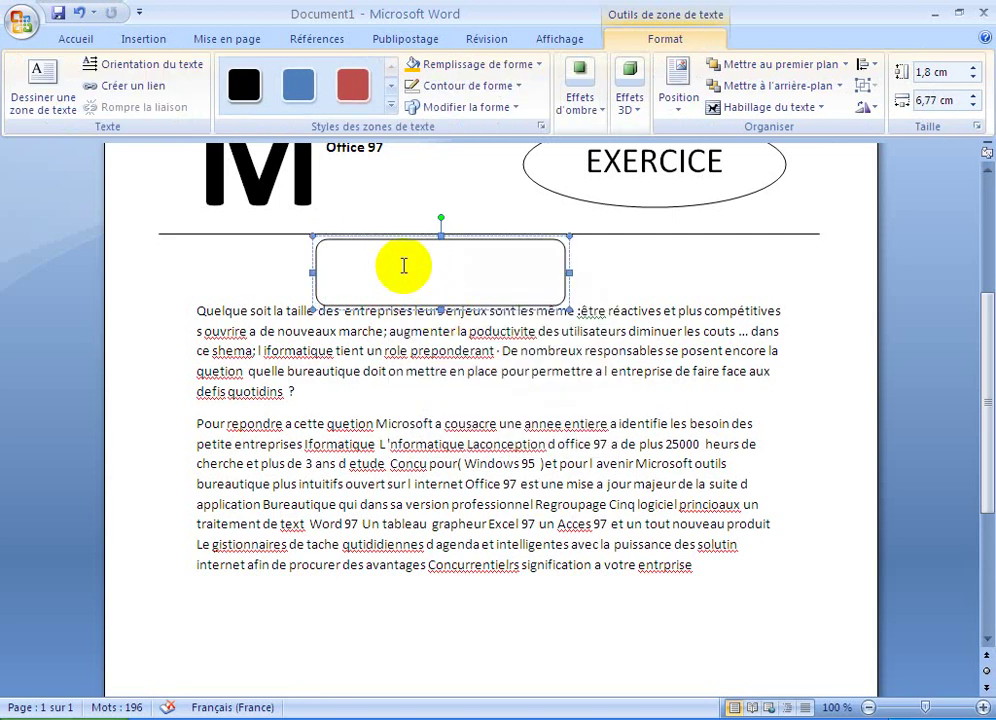
{"action": "right_click", "coordinate": [398, 260]}
{"action": "left_click", "coordinate": [447, 318]}
{"action": "key", "text": "ctrl+v"}
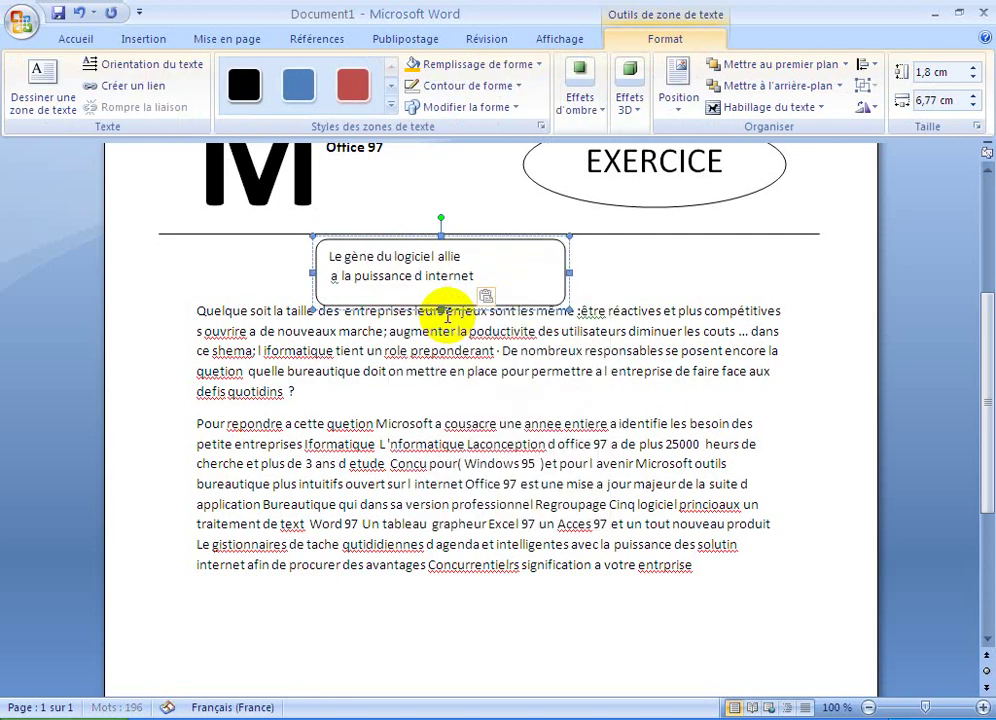
{"action": "left_click_drag", "start_coordinate": [562, 272], "coordinate": [527, 272]}
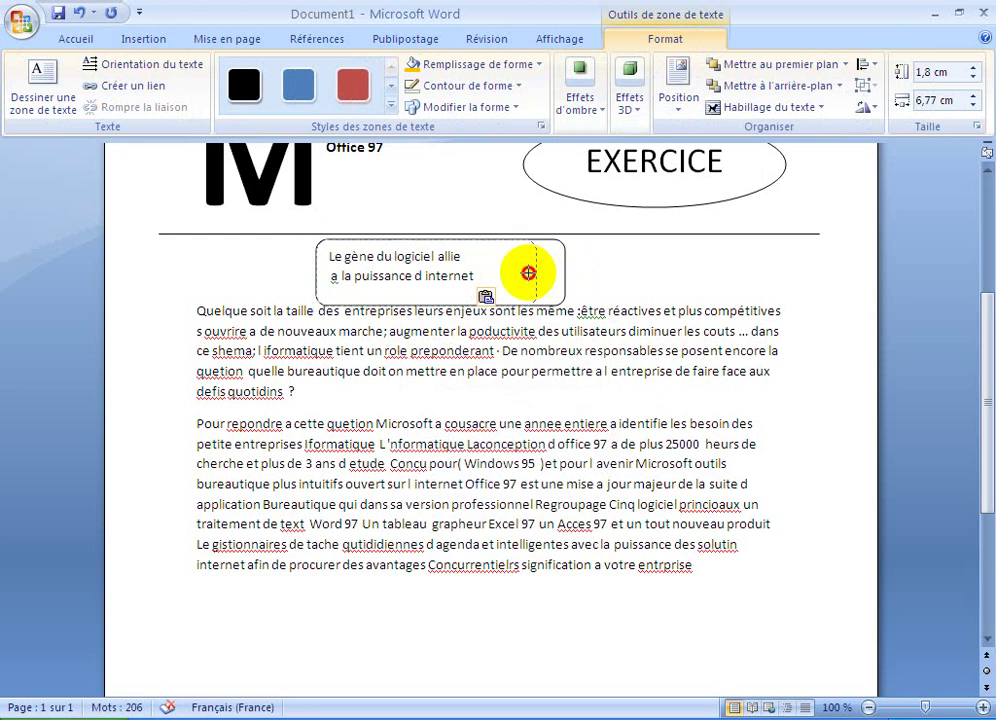
{"action": "left_click", "coordinate": [193, 308]}
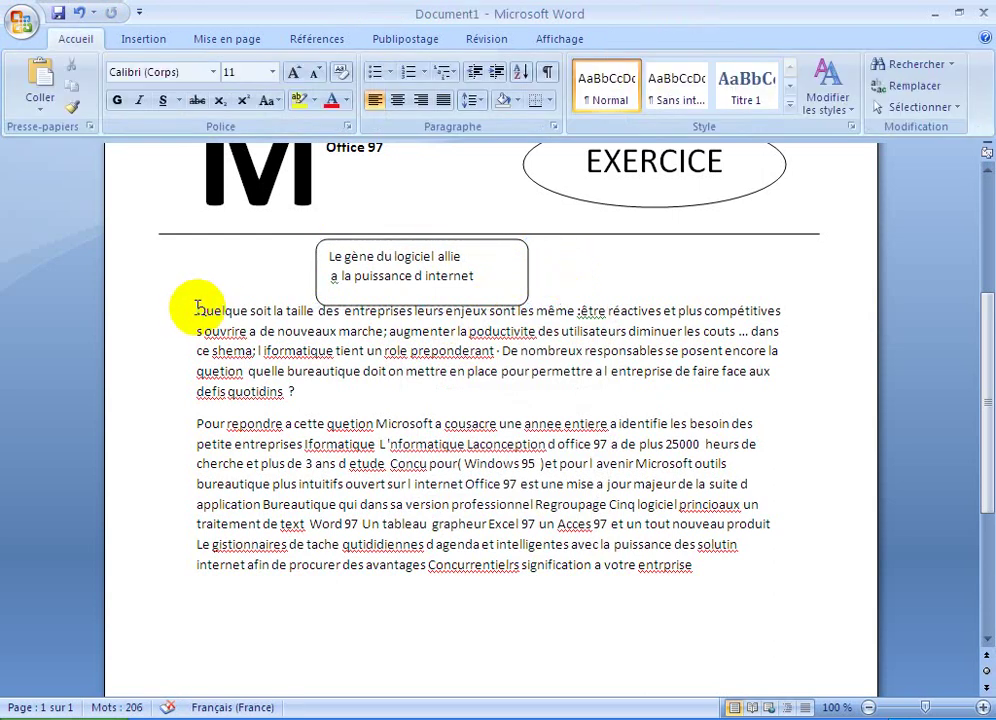
- Add an empty paragraph above the body text and move and resize the subtitle box toward the page centre
{"action": "key", "text": "Return"}
{"action": "left_click_drag", "start_coordinate": [450, 240], "coordinate": [483, 257]}
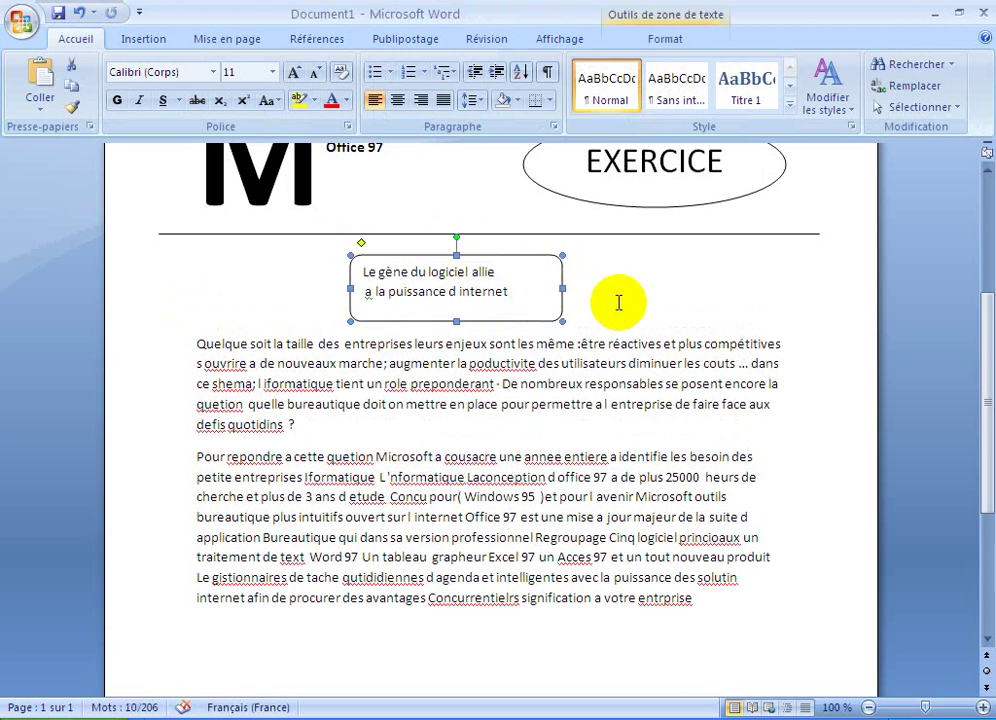
{"action": "left_click", "coordinate": [565, 290]}
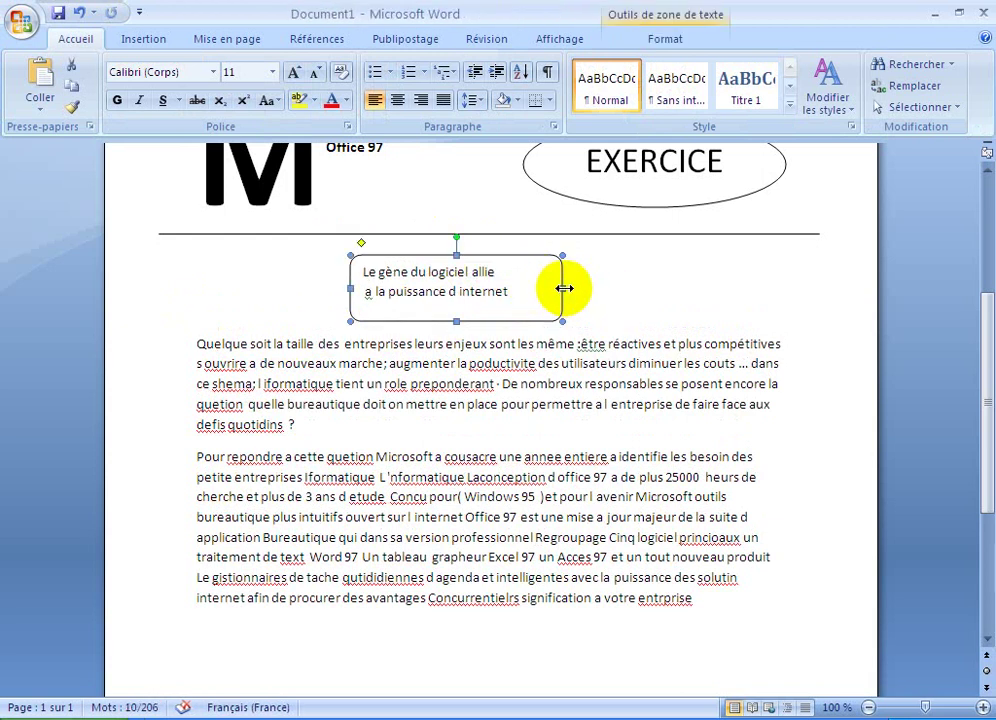
{"action": "left_click_drag", "start_coordinate": [521, 289], "coordinate": [522, 289]}
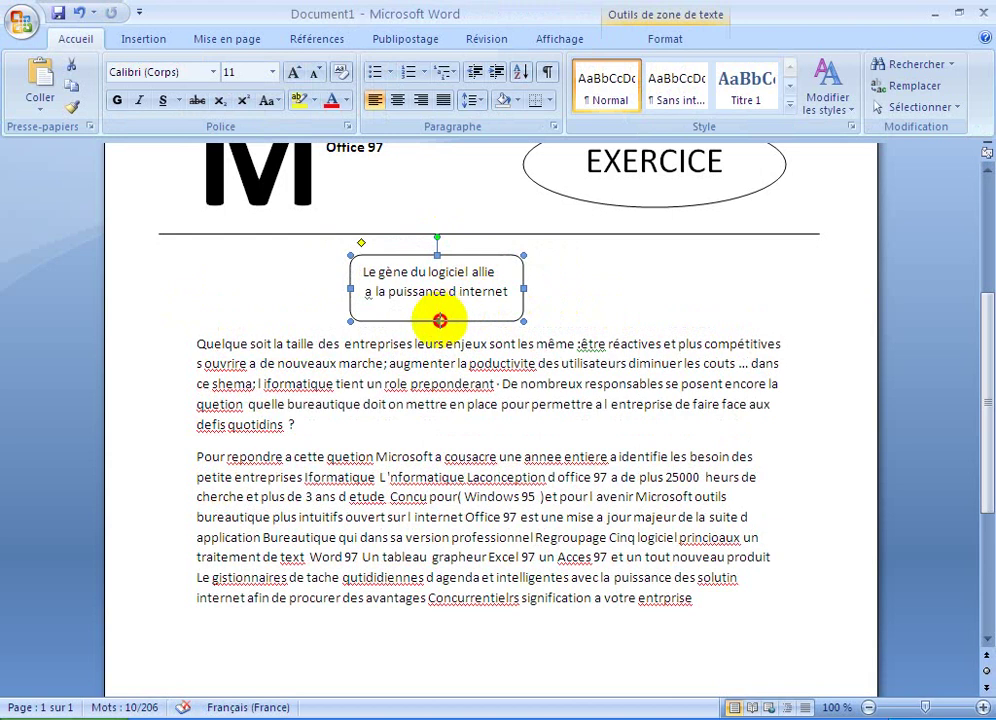
{"action": "left_click_drag", "start_coordinate": [440, 309], "coordinate": [440, 306]}
{"action": "left_click", "coordinate": [526, 289]}
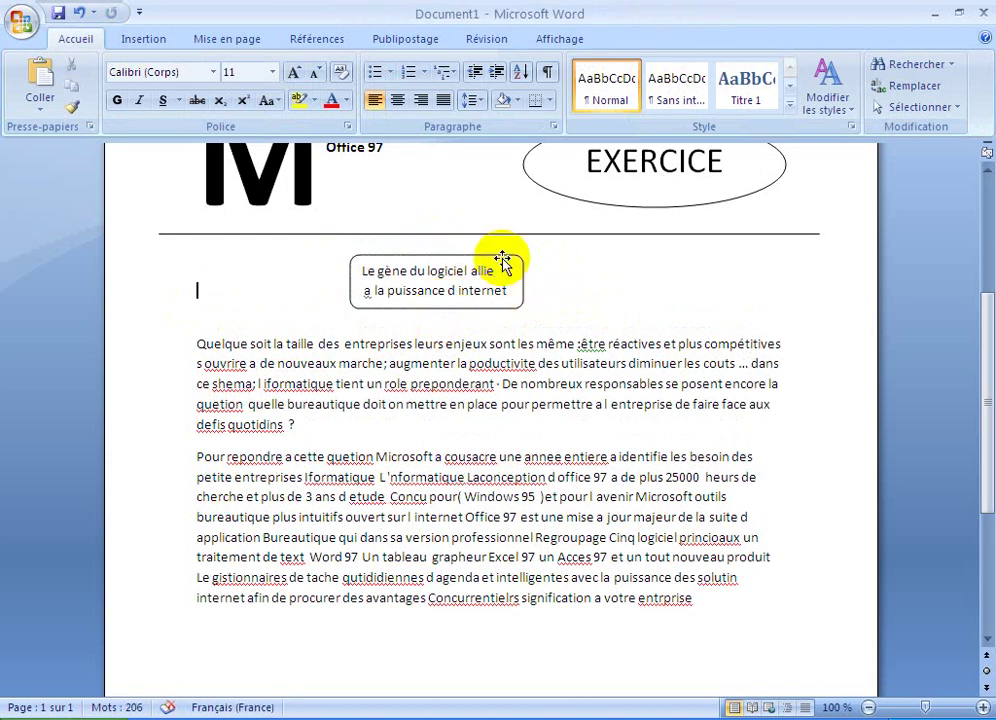
{"action": "left_click", "coordinate": [503, 258]}
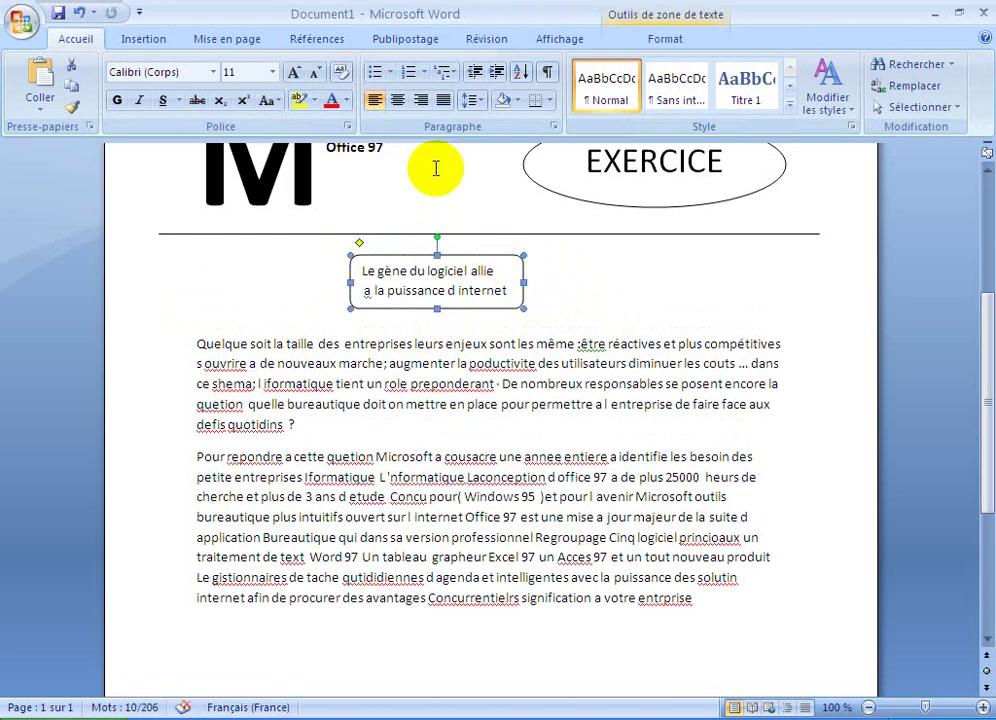
- Give the subtitle box a dashed outline and an Ombre portée drop shadow
{"action": "left_click", "coordinate": [658, 42]}
{"action": "left_click", "coordinate": [466, 86]}
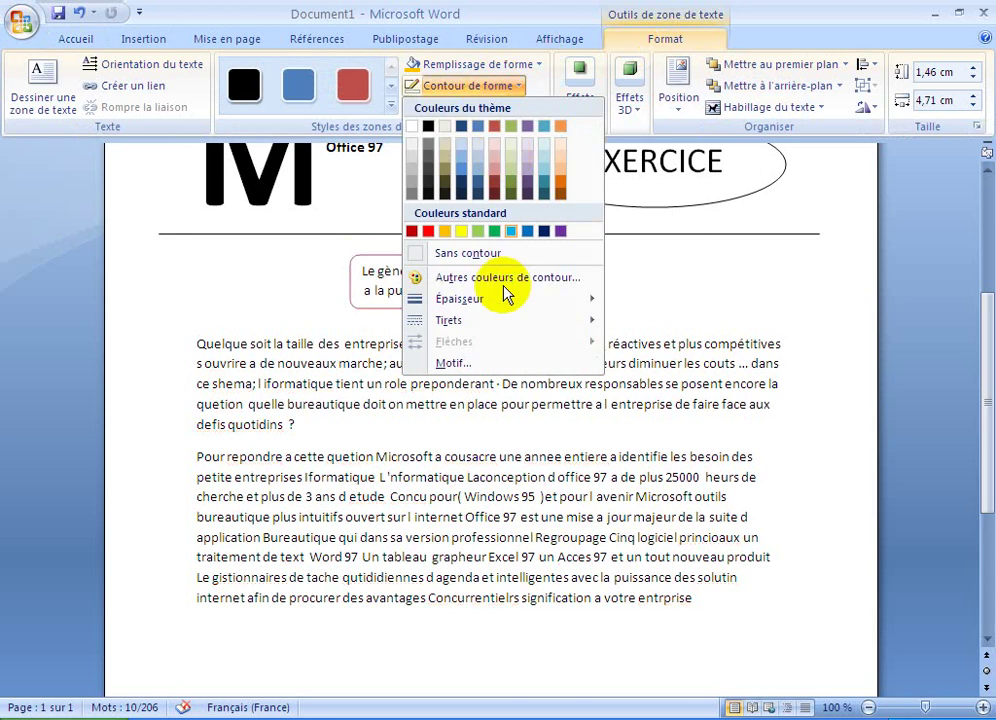
{"action": "mouse_move", "coordinate": [448, 320]}
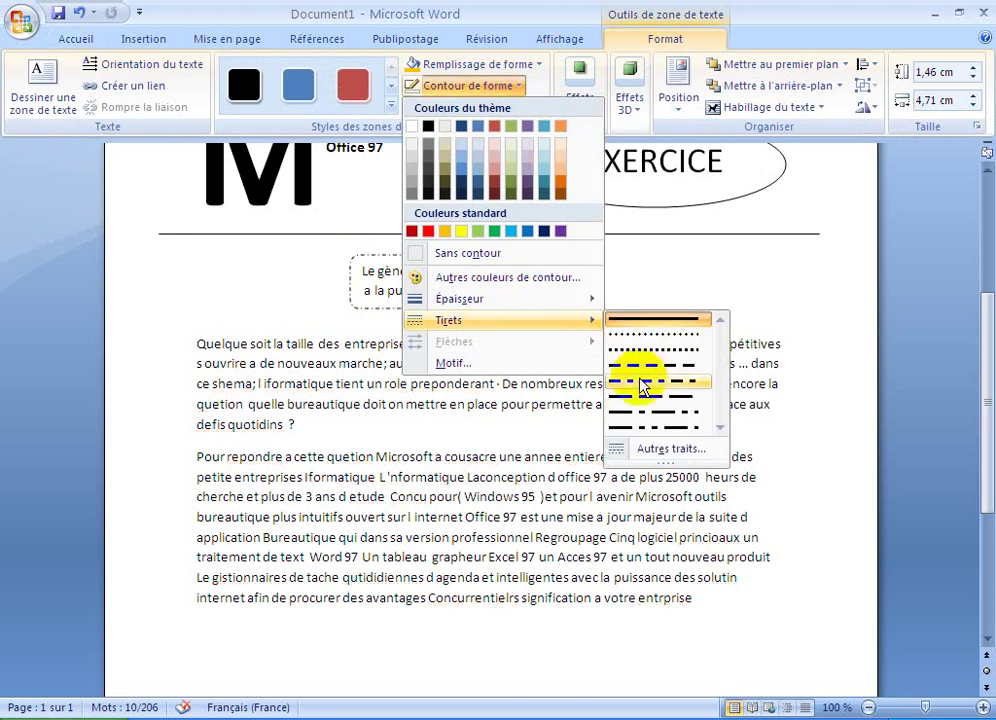
{"action": "left_click", "coordinate": [636, 366]}
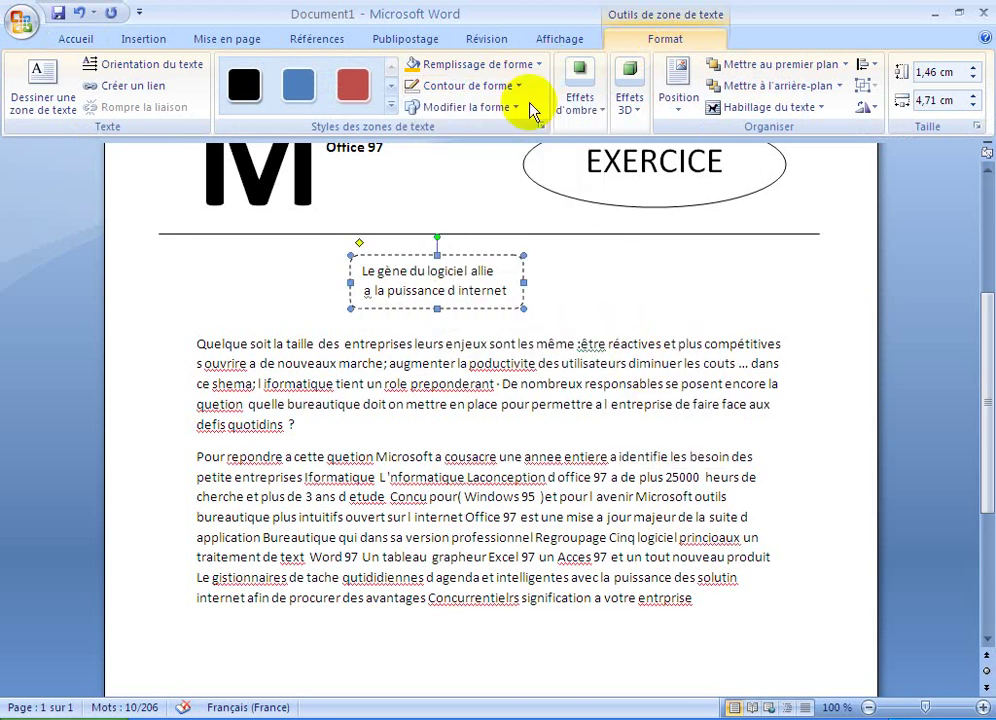
{"action": "left_click", "coordinate": [578, 100]}
{"action": "left_click", "coordinate": [586, 168]}
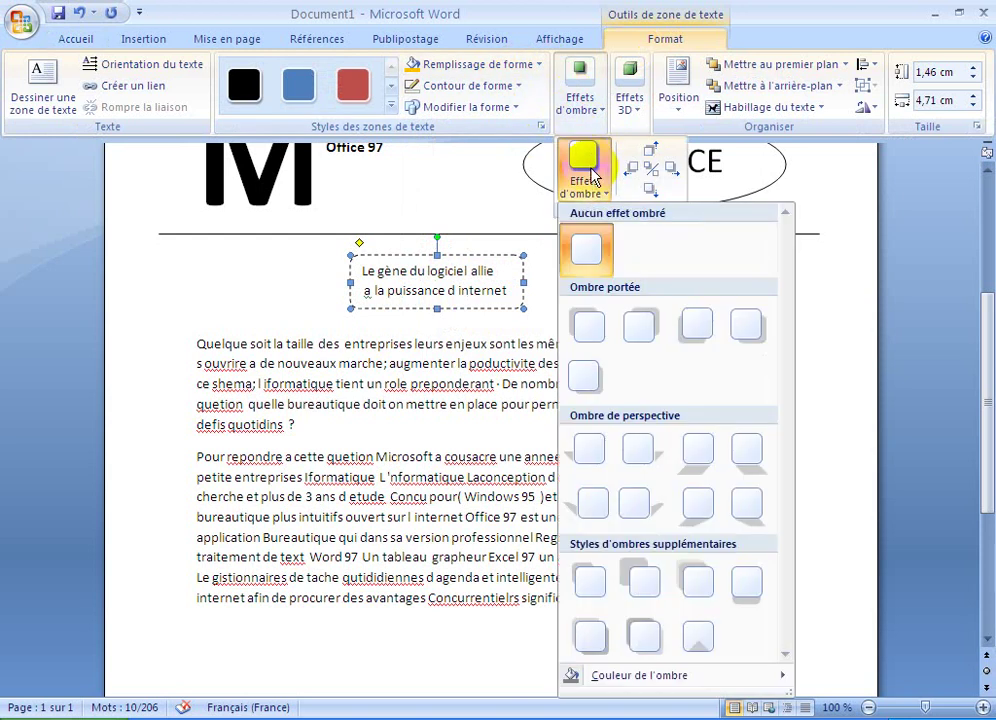
{"action": "left_click", "coordinate": [636, 322]}
{"action": "left_click", "coordinate": [613, 287]}
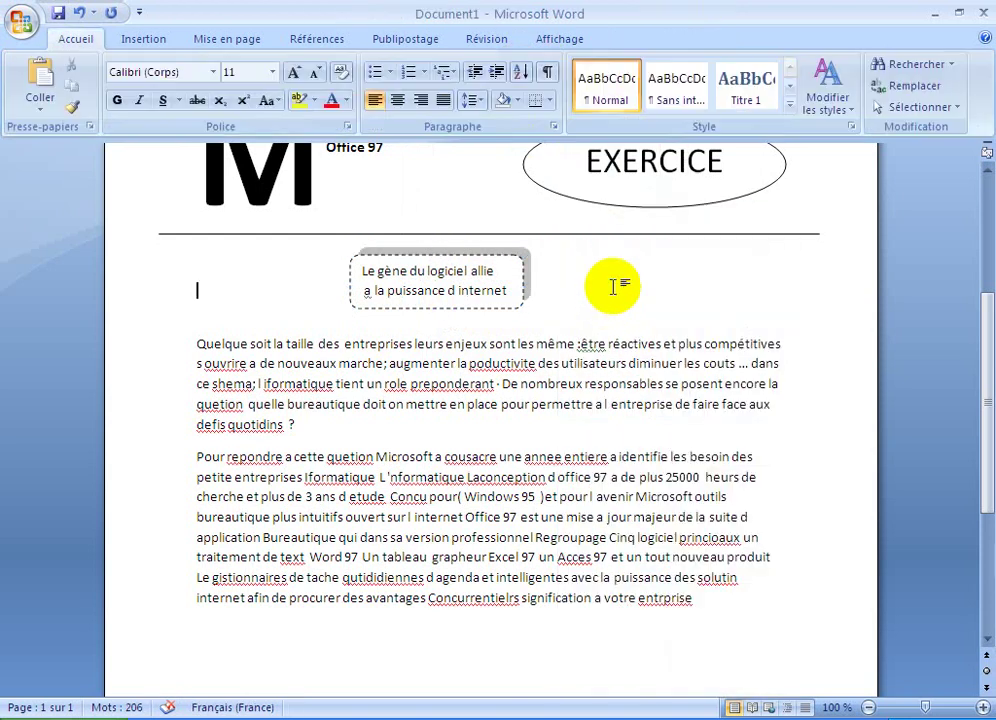
- Indent the first line of the 'Quelque soit la taille' paragraph with a Tab
{"action": "scroll", "coordinate": [600, 320], "scroll_direction": "down", "scroll_amount": 1}
{"action": "left_click", "coordinate": [196, 298]}
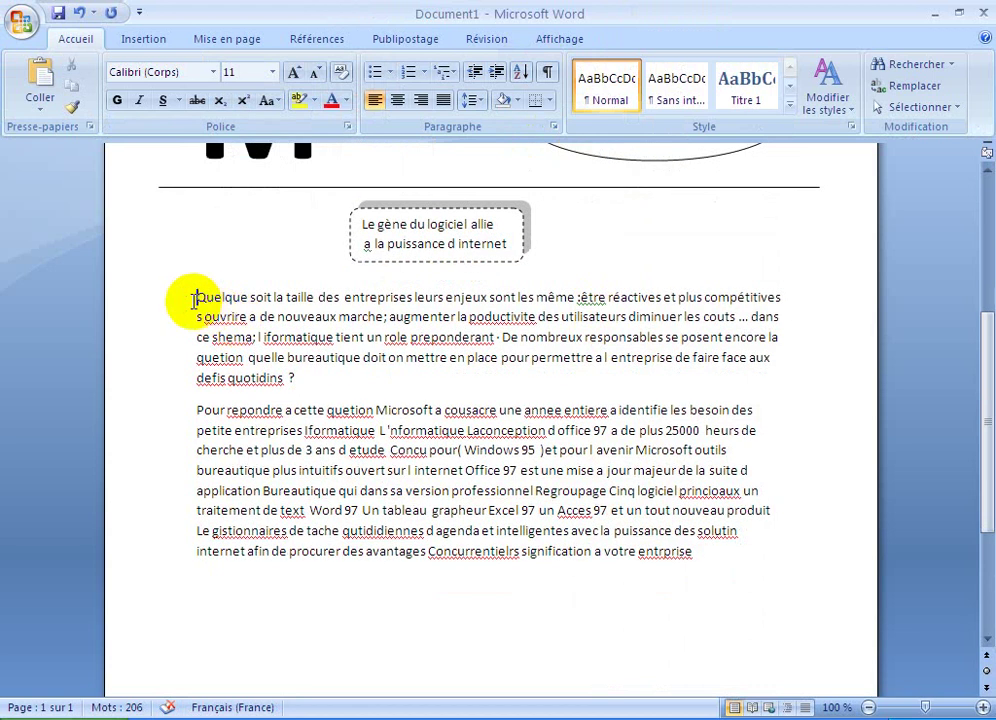
{"action": "key", "text": "Tab"}
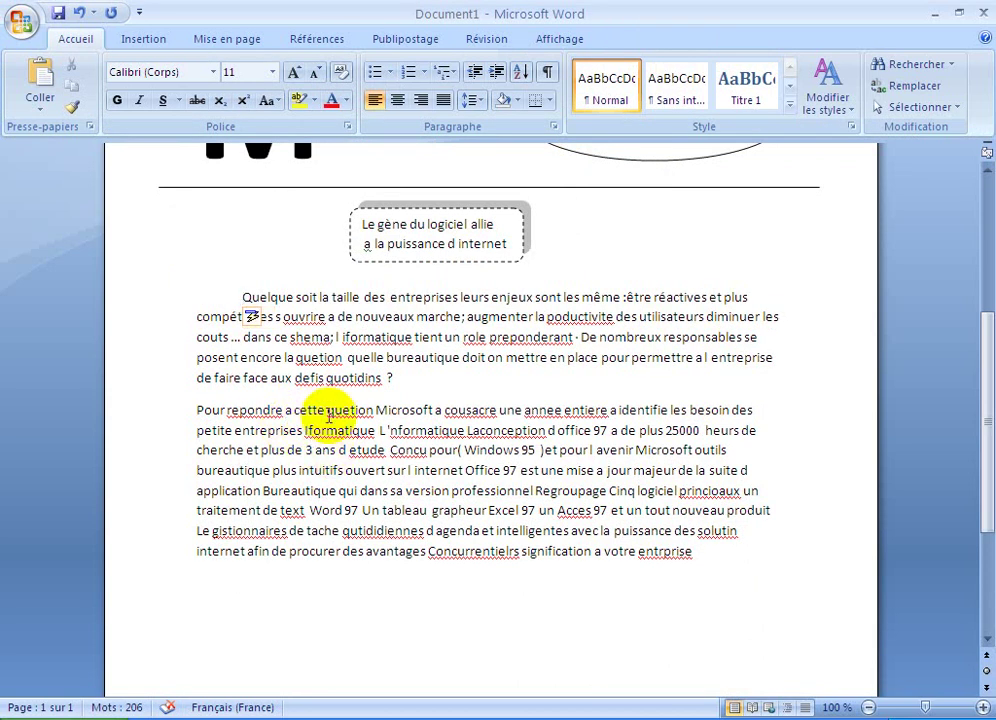
- Select the whole second body paragraph
{"action": "left_click", "coordinate": [390, 379]}
{"action": "scroll", "coordinate": [456, 573], "scroll_direction": "down", "scroll_amount": 4}
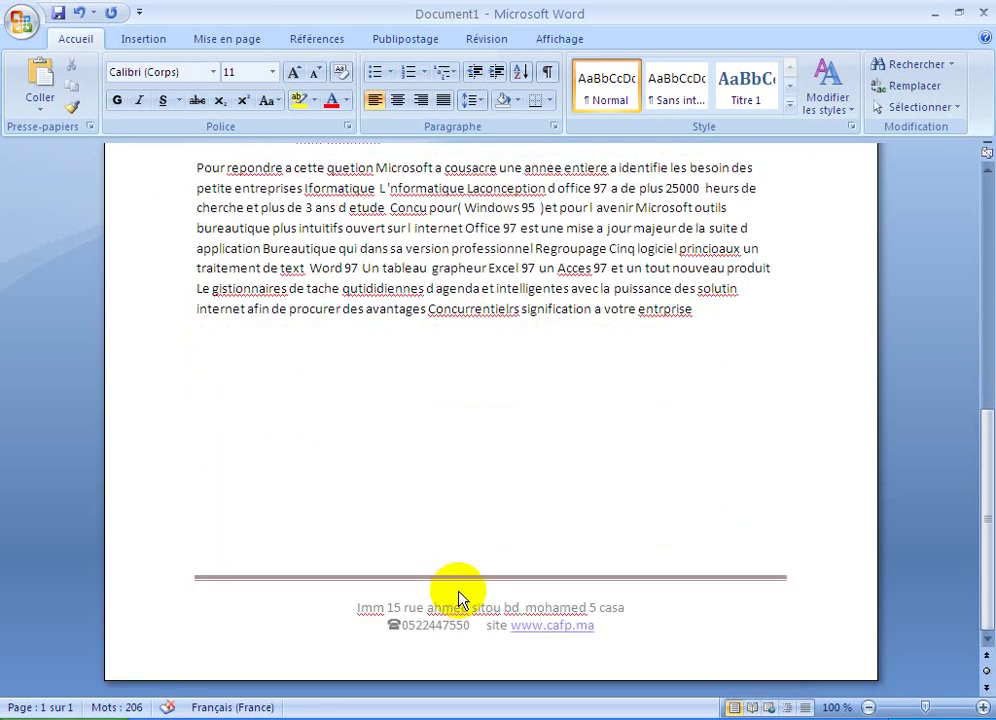
{"action": "scroll", "coordinate": [462, 589], "scroll_direction": "up", "scroll_amount": 2}
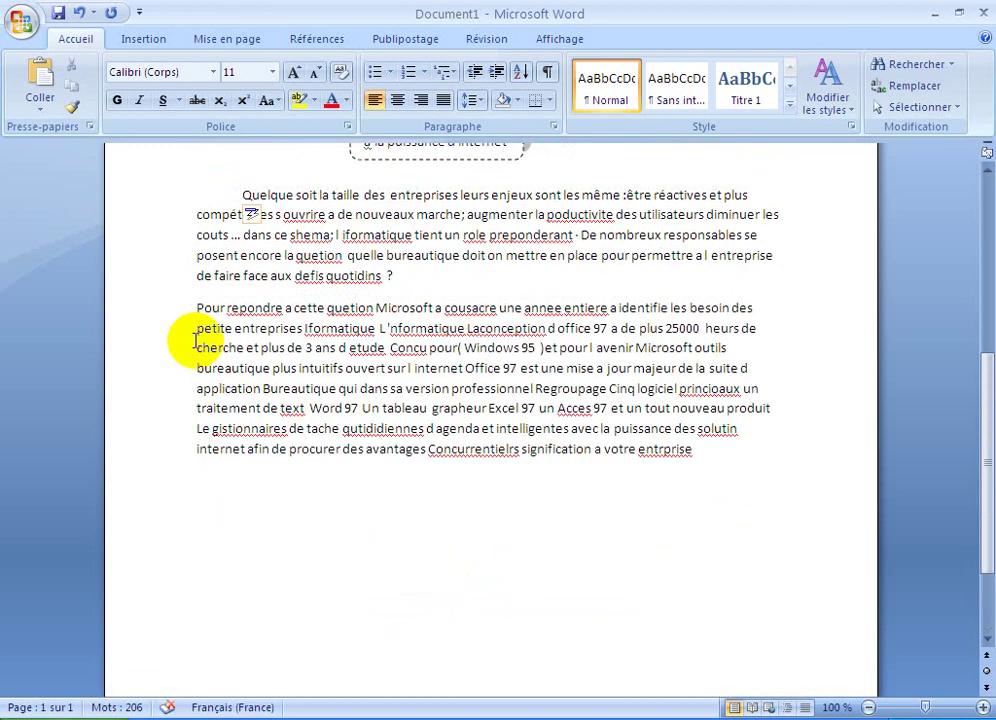
{"action": "left_click_drag", "start_coordinate": [190, 307], "coordinate": [707, 467]}
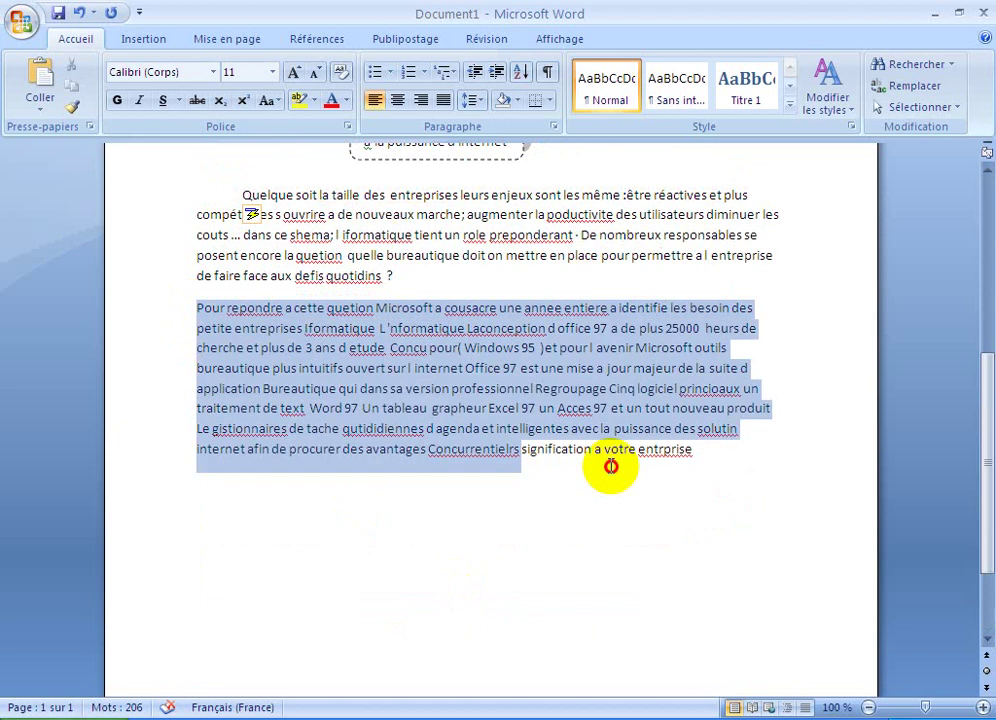
- Set the selected second paragraph in three columns
{"action": "left_click", "coordinate": [237, 45]}
{"action": "left_click", "coordinate": [170, 107]}
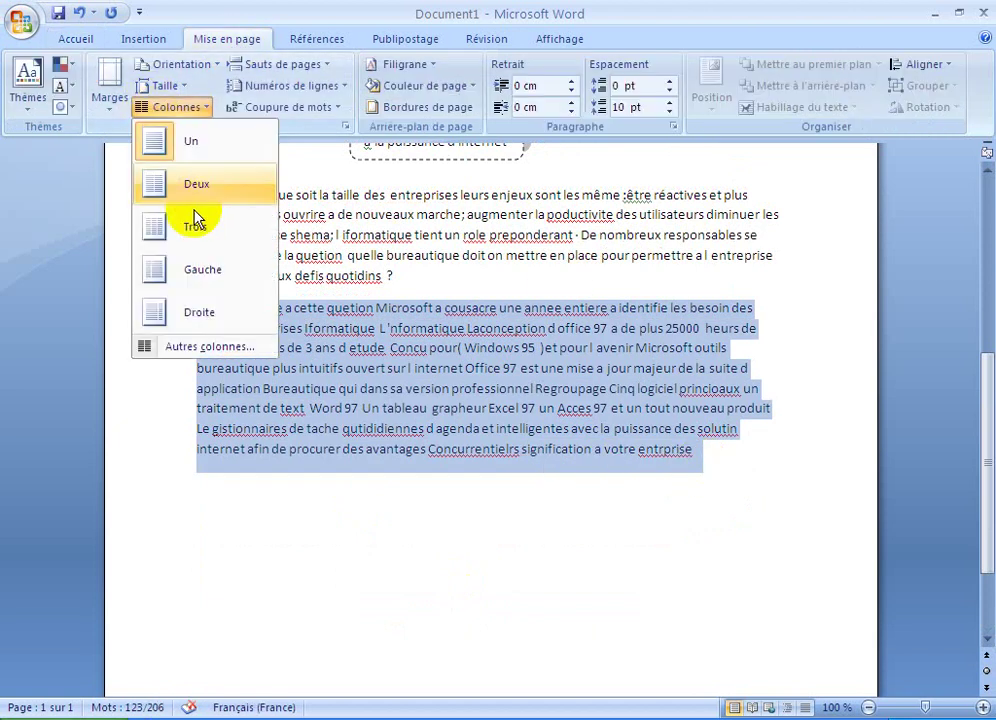
{"action": "left_click", "coordinate": [176, 236]}
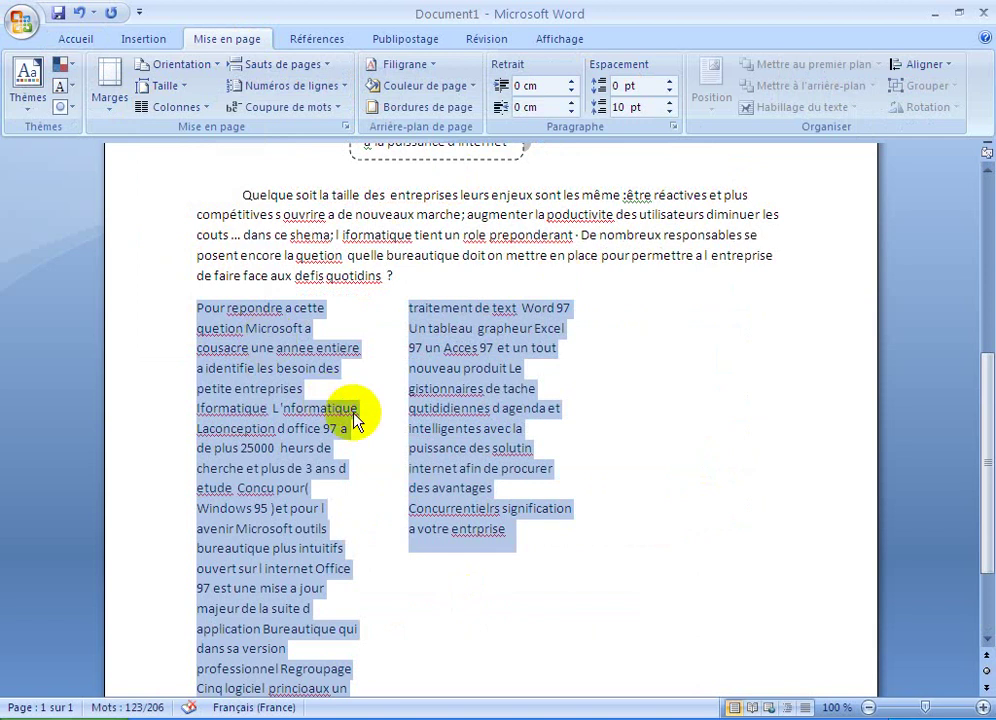
{"action": "scroll", "coordinate": [370, 440], "scroll_direction": "down", "scroll_amount": 1}
{"action": "scroll", "coordinate": [382, 456], "scroll_direction": "down", "scroll_amount": 1}
{"action": "scroll", "coordinate": [382, 456], "scroll_direction": "up", "scroll_amount": 1}
{"action": "scroll", "coordinate": [385, 478], "scroll_direction": "up", "scroll_amount": 1}
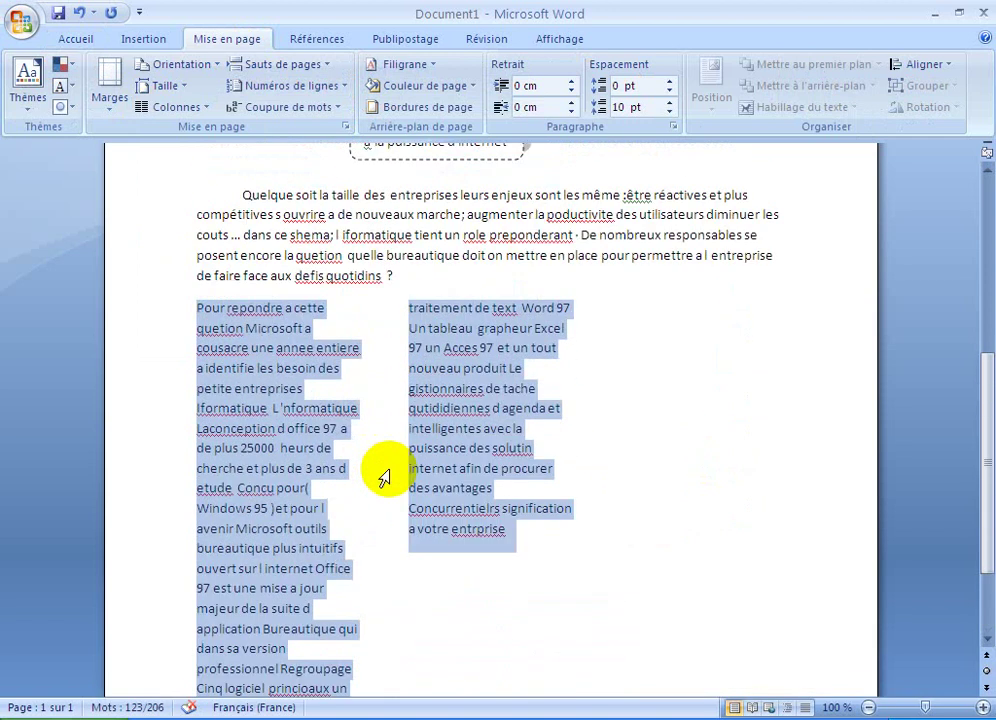
{"action": "scroll", "coordinate": [382, 472], "scroll_direction": "down", "scroll_amount": 1}
{"action": "scroll", "coordinate": [382, 472], "scroll_direction": "up", "scroll_amount": 1}
{"action": "scroll", "coordinate": [390, 467], "scroll_direction": "up", "scroll_amount": 1}
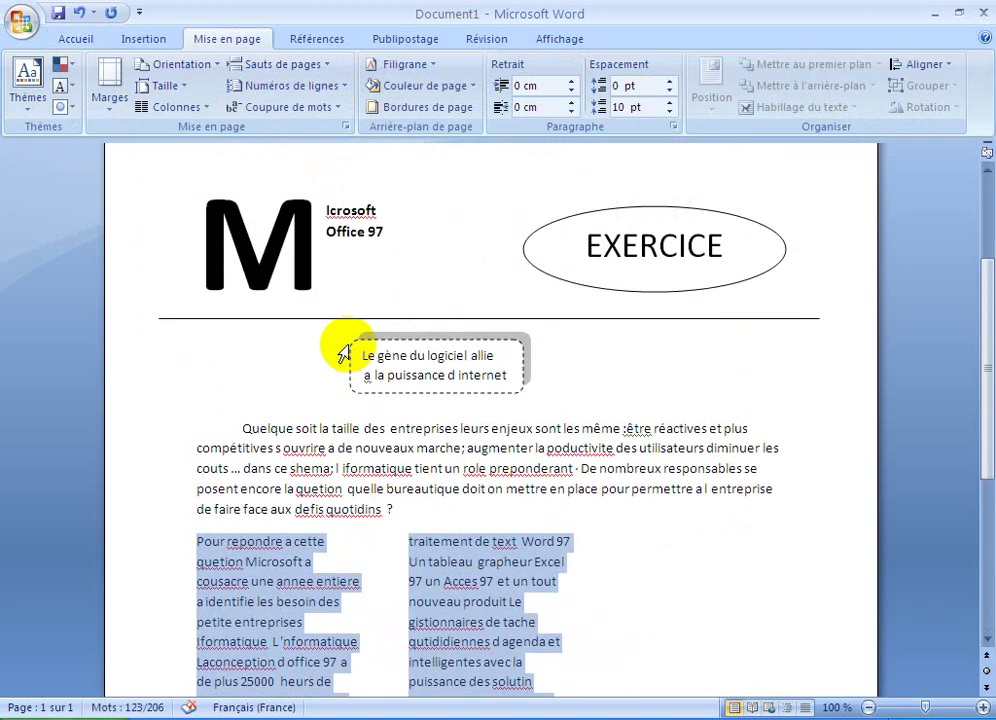
{"action": "left_click", "coordinate": [336, 351]}
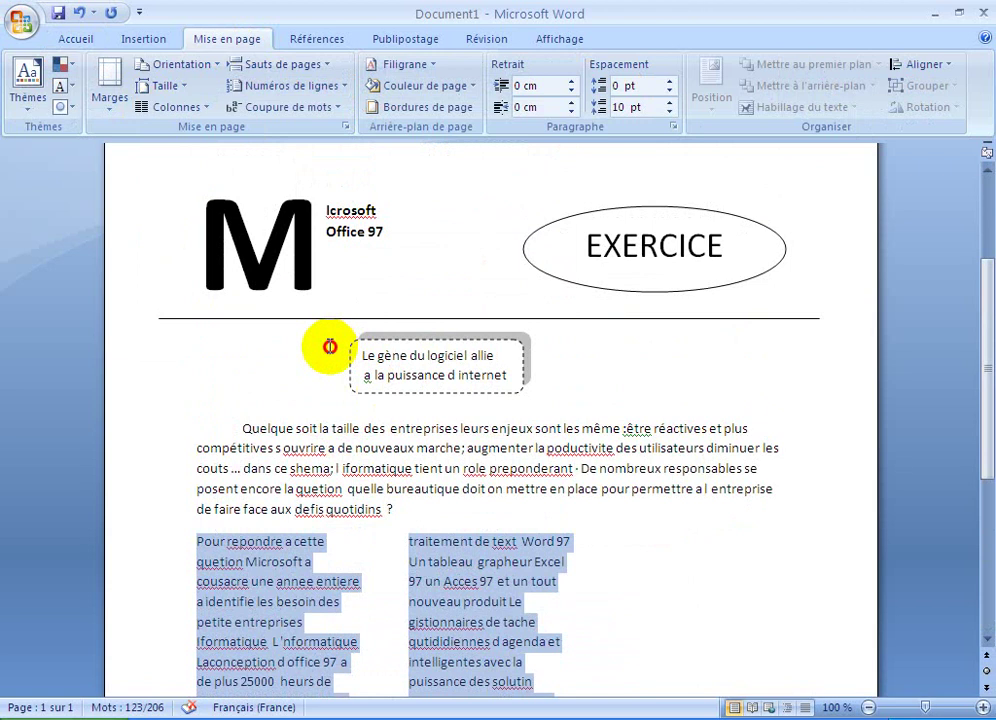
- Add two blank lines before 'Quelque' and move the subtitle box down
{"action": "left_click", "coordinate": [241, 428]}
{"action": "key", "text": "Return"}
{"action": "key", "text": "Return"}
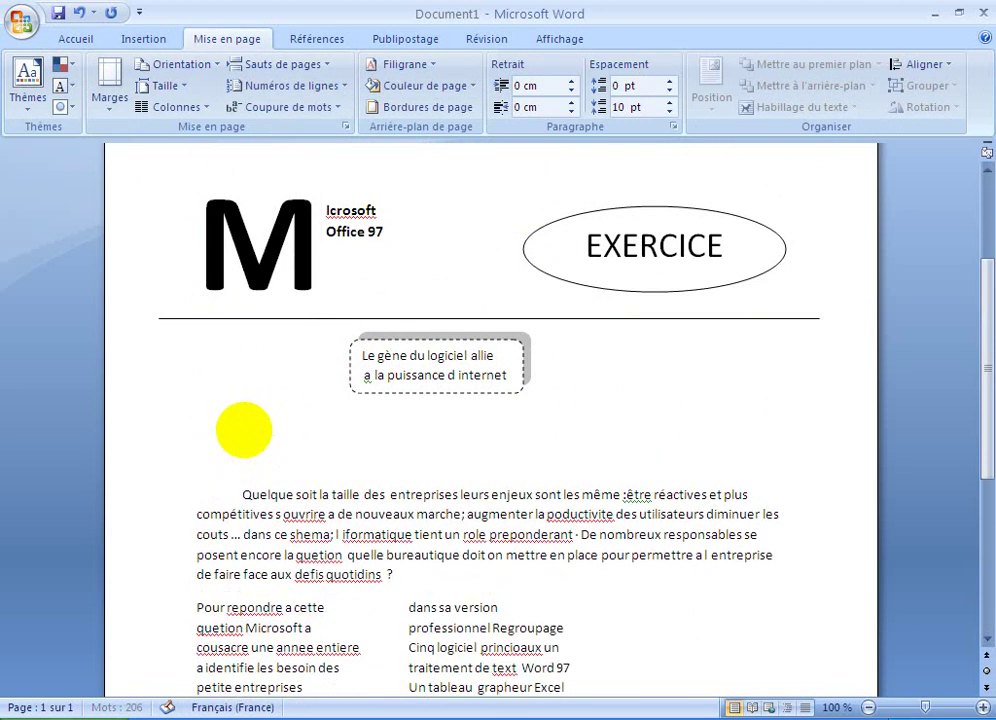
{"action": "key", "text": "Return"}
{"action": "scroll", "coordinate": [275, 430], "scroll_direction": "down", "scroll_amount": 1}
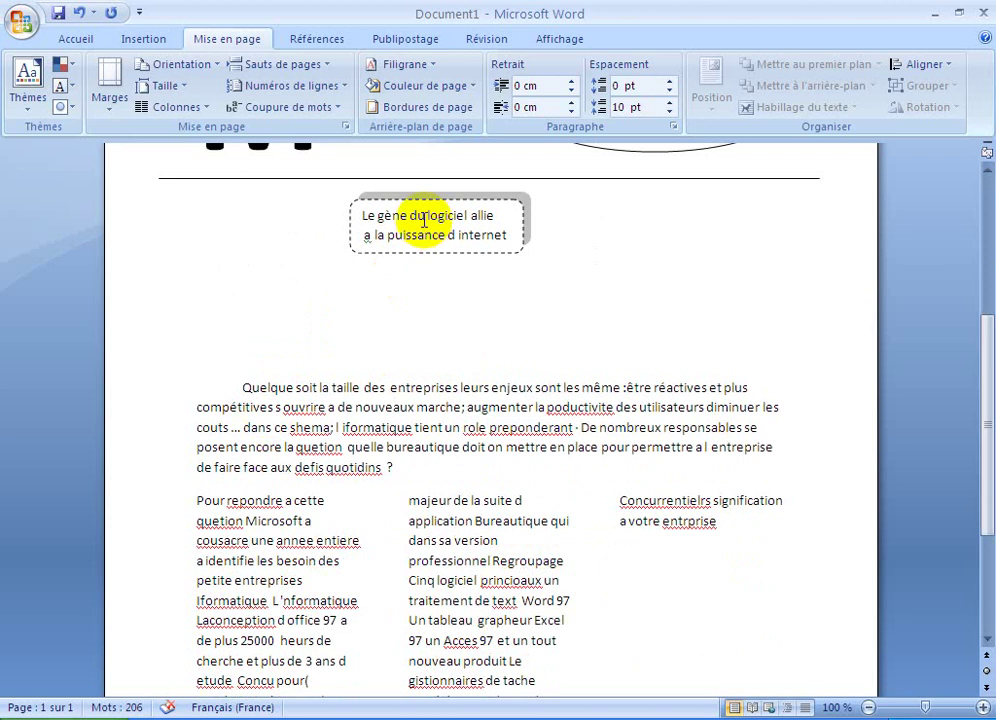
{"action": "left_click_drag", "start_coordinate": [422, 198], "coordinate": [424, 285]}
{"action": "scroll", "coordinate": [435, 340], "scroll_direction": "up", "scroll_amount": 4}
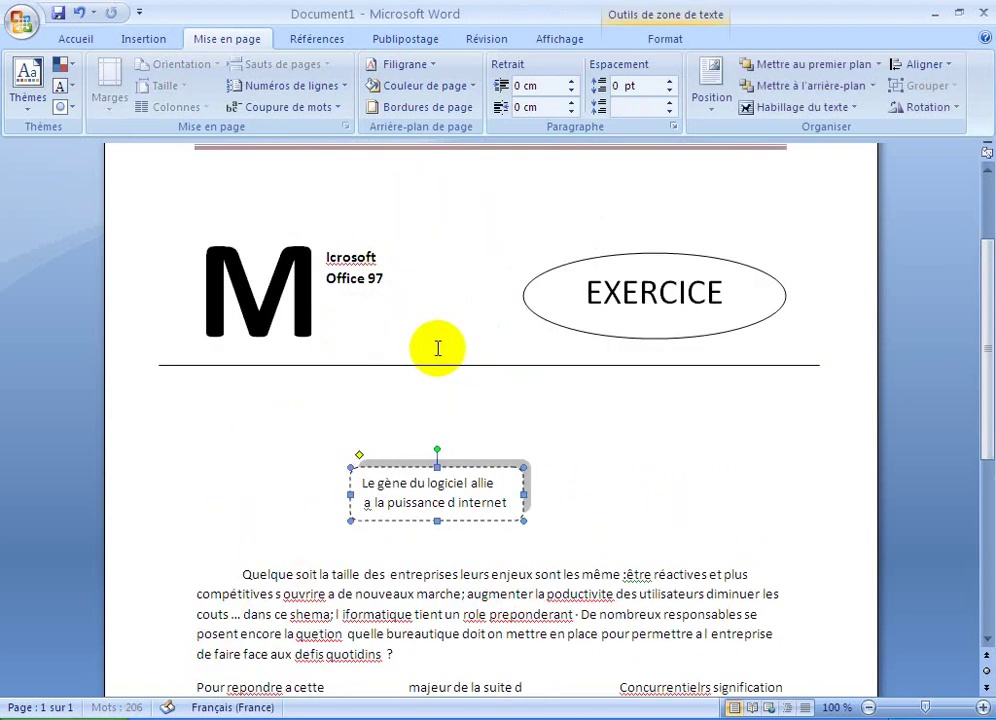
{"action": "scroll", "coordinate": [440, 388], "scroll_direction": "down", "scroll_amount": 5}
{"action": "scroll", "coordinate": [422, 367], "scroll_direction": "down", "scroll_amount": 2}
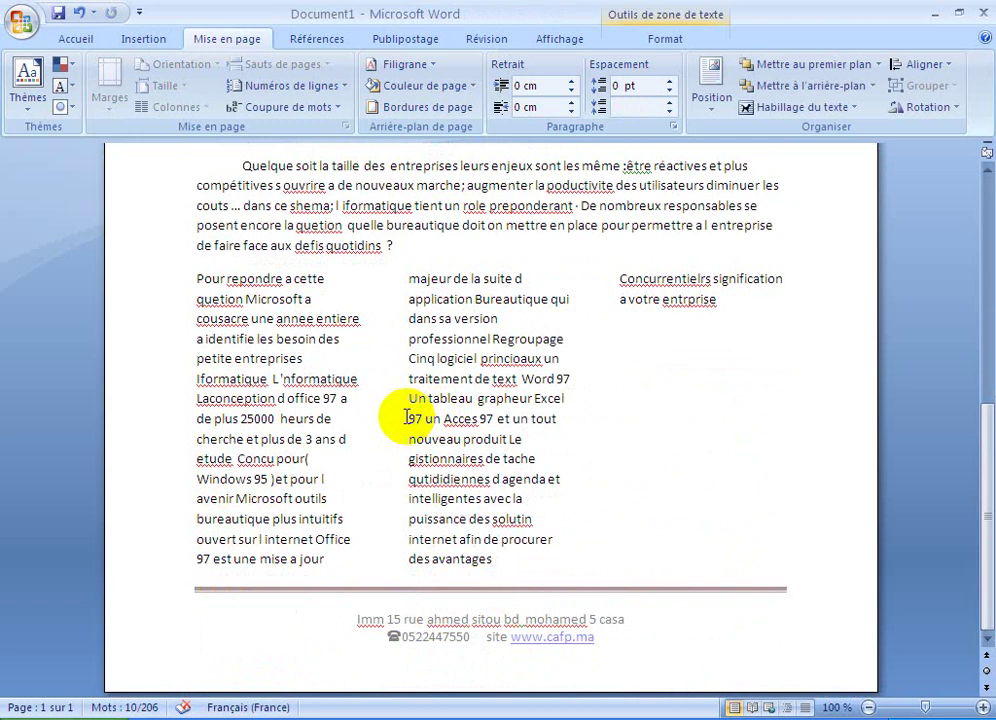
- Justify the text set in columns
{"action": "mouse_move", "coordinate": [196, 280]}
{"action": "left_mouse_down"}
{"action": "mouse_move", "coordinate": [413, 513]}
{"action": "mouse_move", "coordinate": [543, 548]}
{"action": "left_mouse_up"}
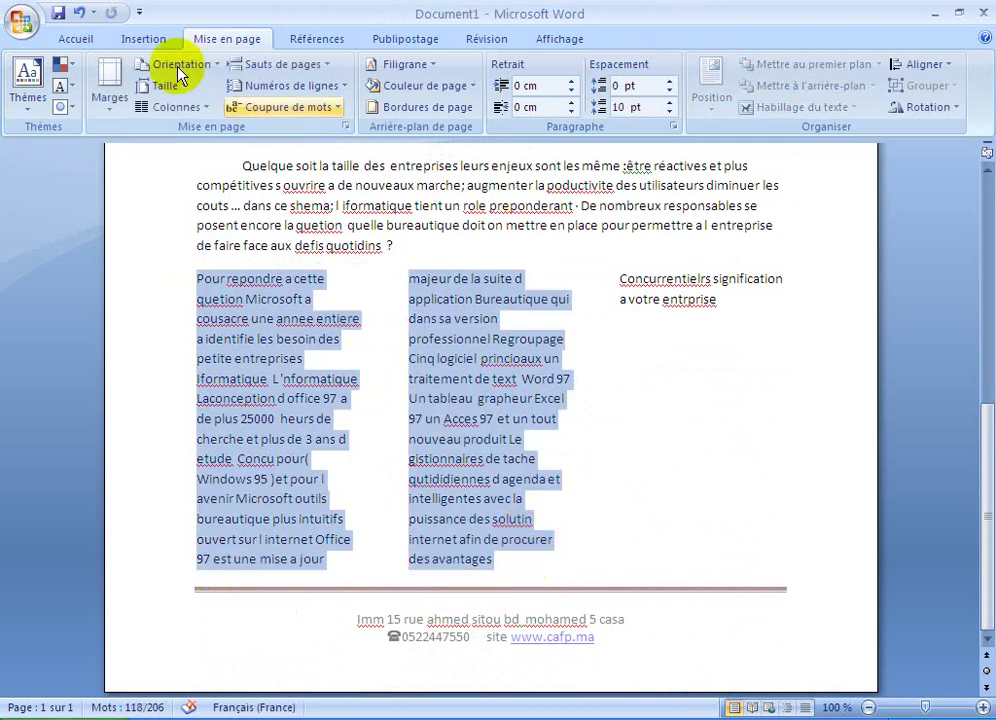
{"action": "left_click", "coordinate": [72, 38]}
{"action": "left_click", "coordinate": [444, 100]}
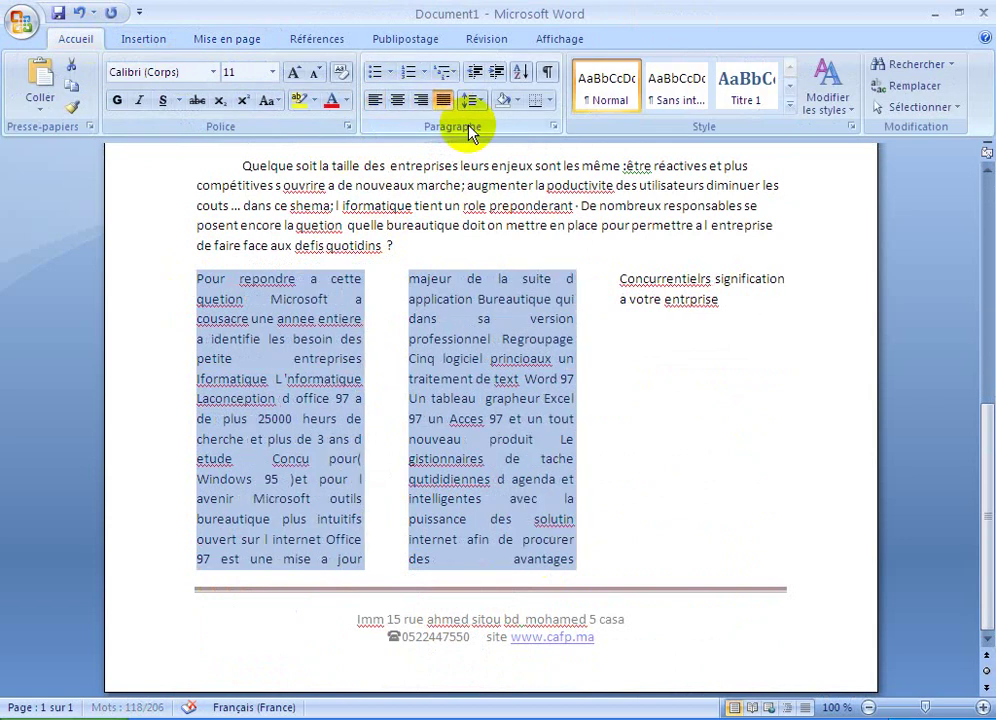
{"action": "left_click", "coordinate": [703, 499]}
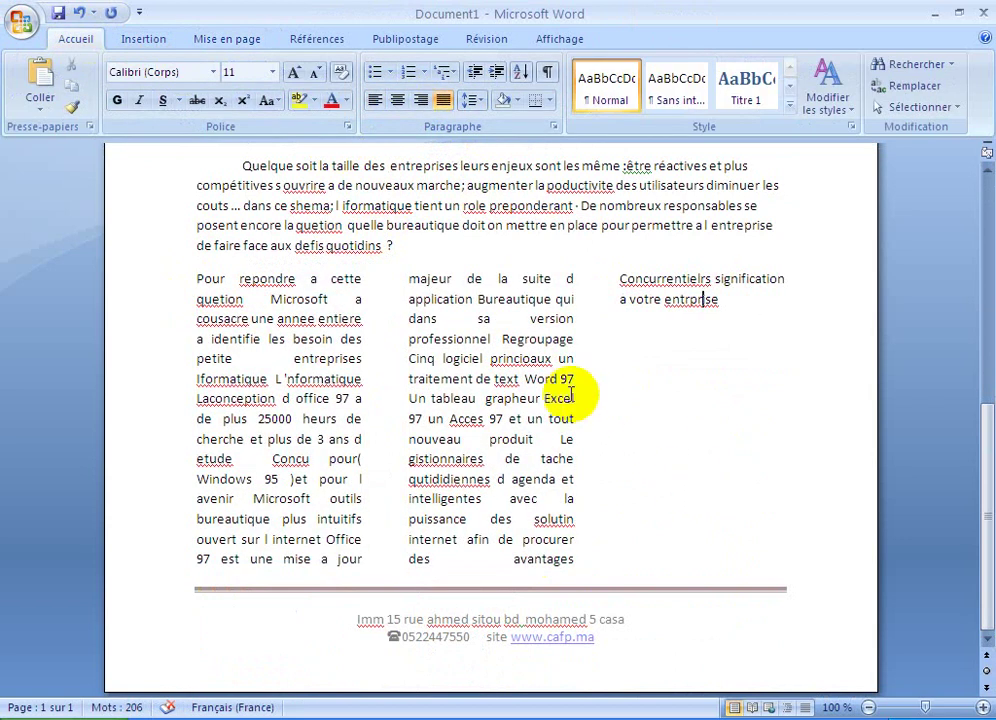
- Insert the Coucher de soleil sample picture with Carré (square) text wrapping
{"action": "left_click", "coordinate": [150, 38]}
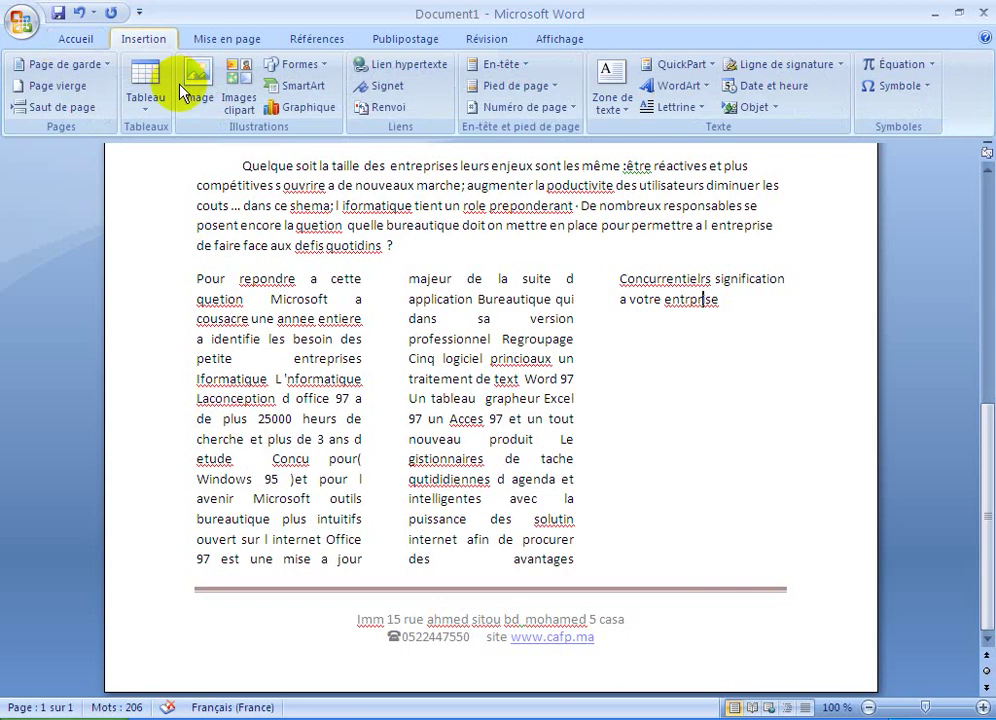
{"action": "left_click", "coordinate": [199, 90]}
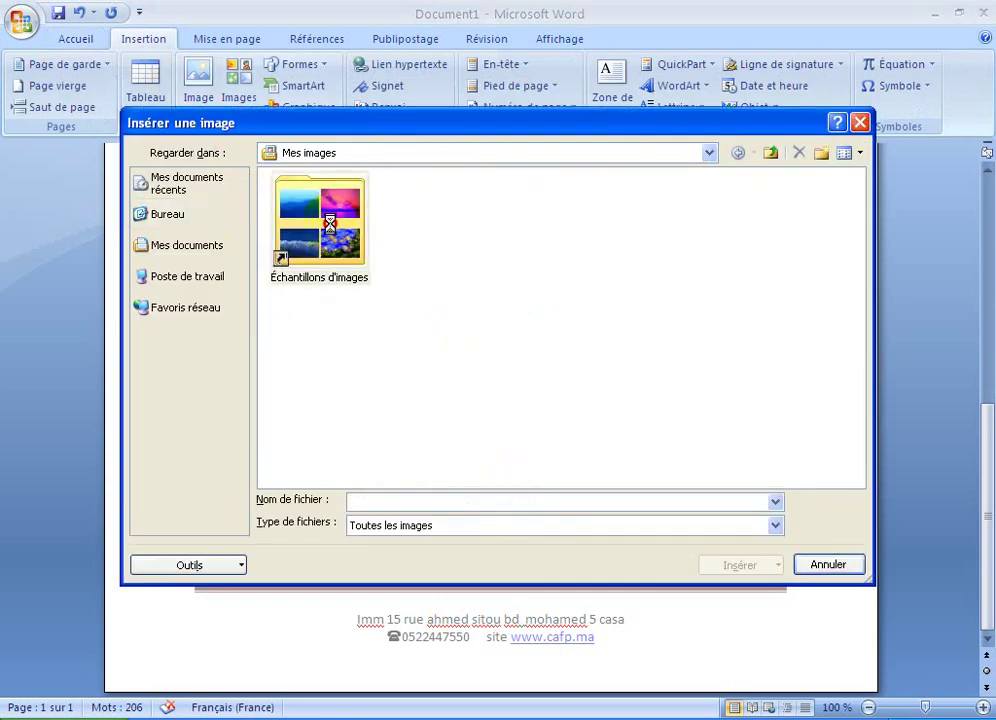
{"action": "double_click", "coordinate": [318, 210]}
{"action": "left_click", "coordinate": [473, 285]}
{"action": "left_click", "coordinate": [733, 566]}
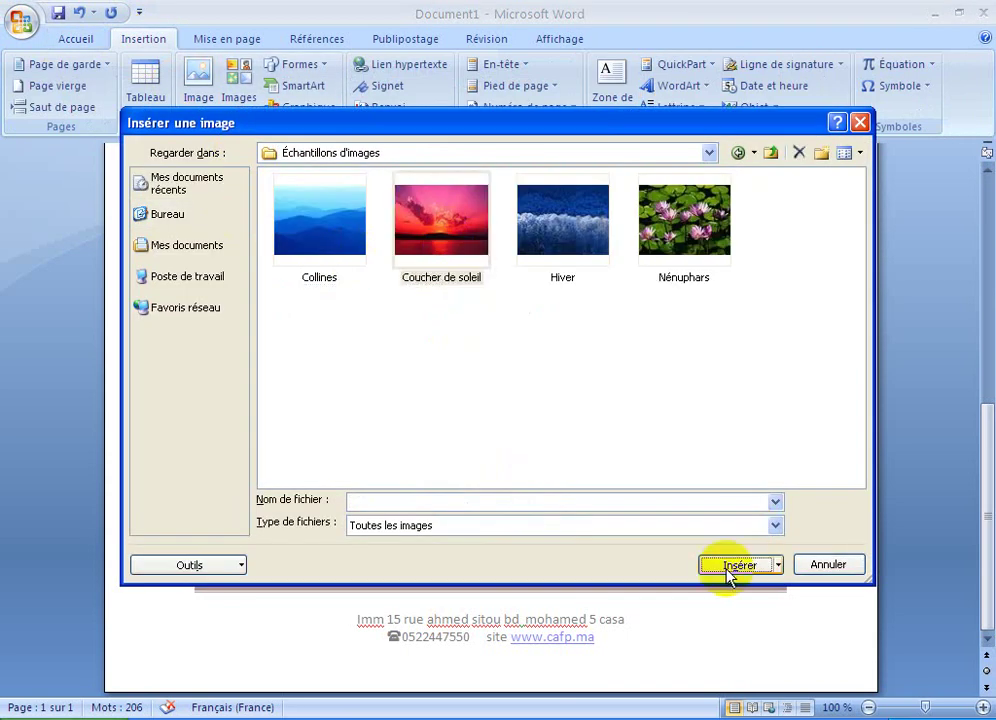
{"action": "left_click", "coordinate": [728, 107]}
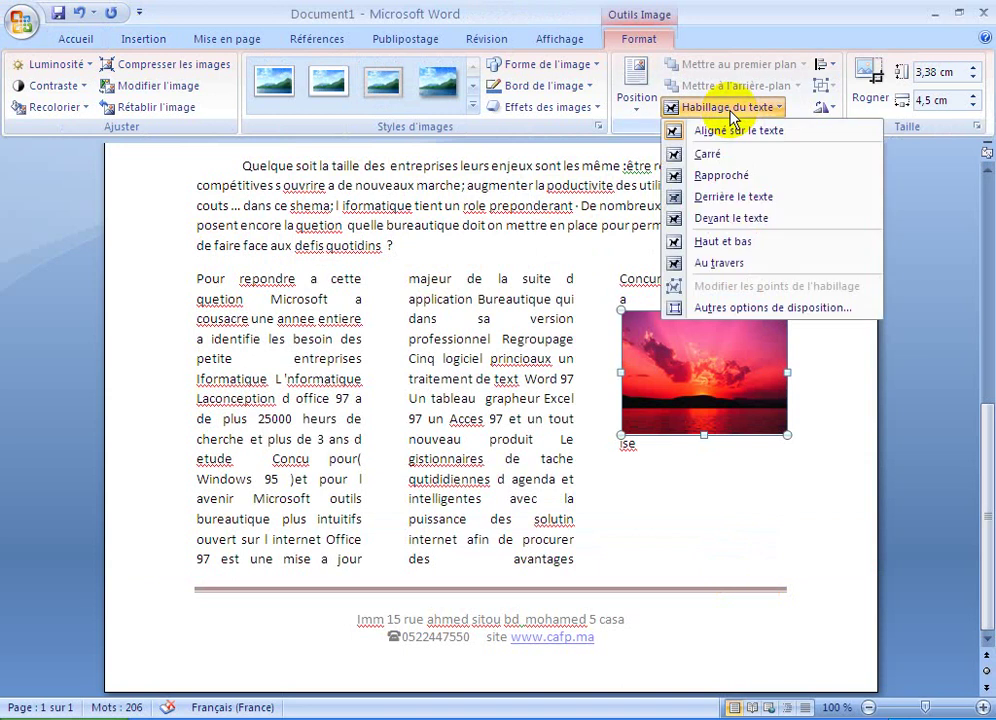
{"action": "left_click", "coordinate": [704, 151]}
- Resize the sunset picture to about 2,78 by 3,7 cm and place it in the middle column
{"action": "left_click_drag", "start_coordinate": [787, 310], "coordinate": [719, 361]}
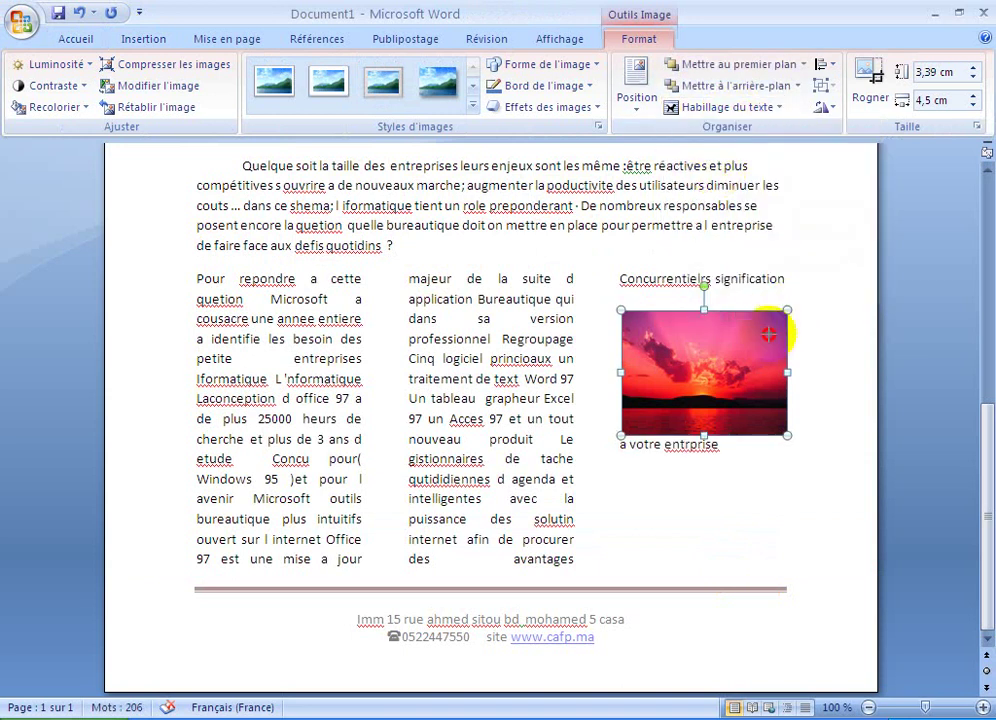
{"action": "left_click_drag", "start_coordinate": [568, 410], "coordinate": [515, 405]}
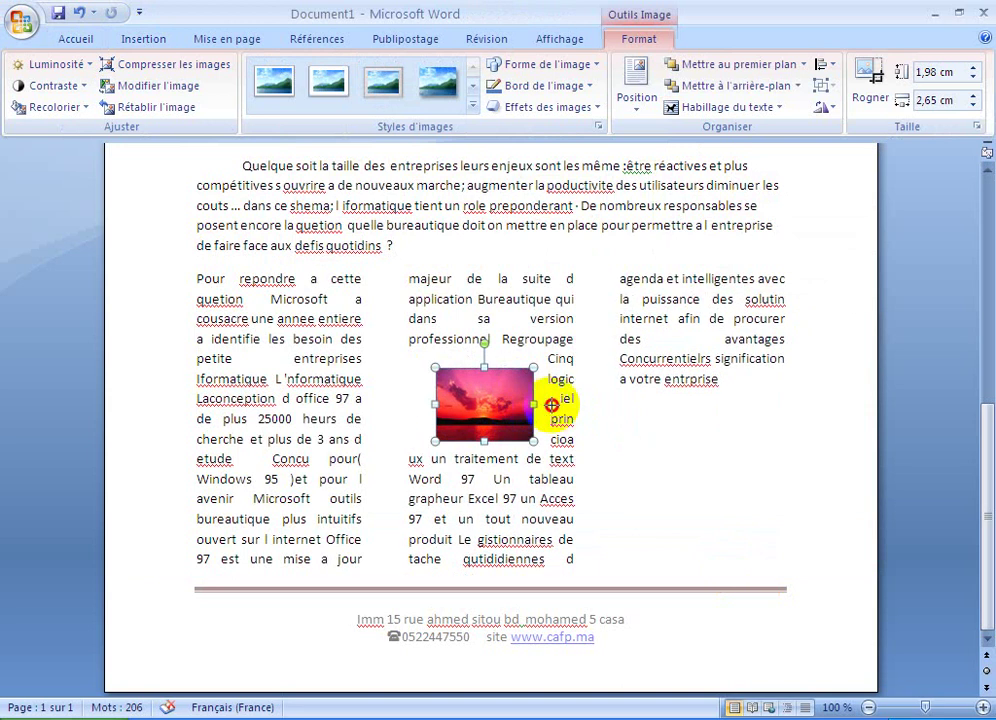
{"action": "mouse_move", "coordinate": [533, 404]}
{"action": "left_mouse_down"}
{"action": "mouse_move", "coordinate": [571, 405]}
{"action": "mouse_move", "coordinate": [515, 465]}
{"action": "left_mouse_up"}
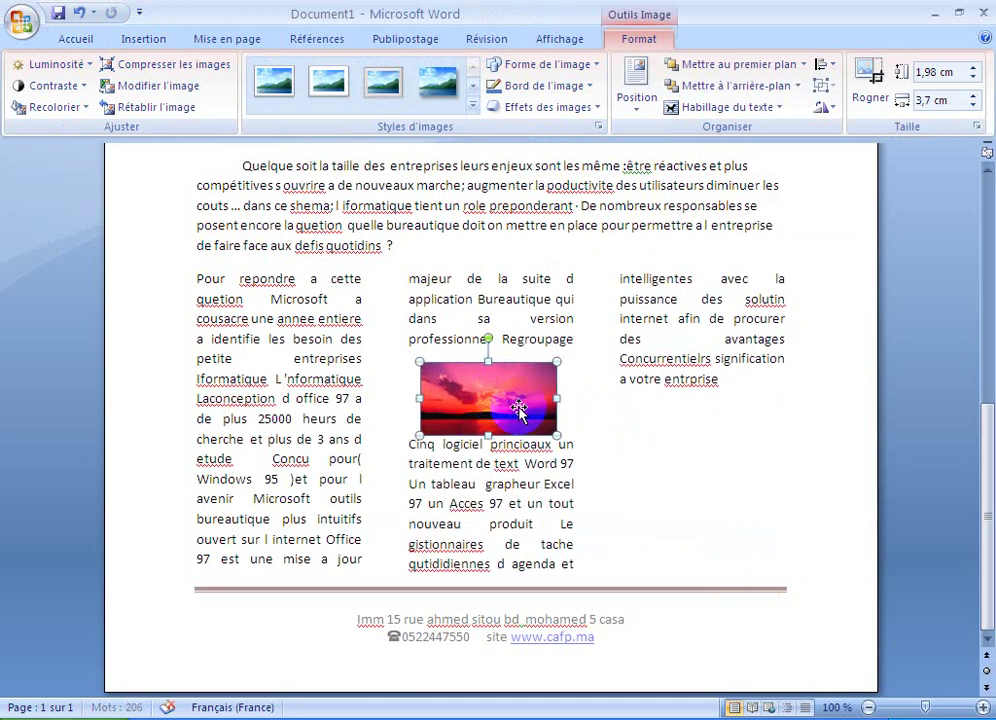
{"action": "left_click", "coordinate": [684, 515]}
{"action": "scroll", "coordinate": [692, 519], "scroll_direction": "up", "scroll_amount": 2}
{"action": "scroll", "coordinate": [692, 519], "scroll_direction": "up", "scroll_amount": 4}
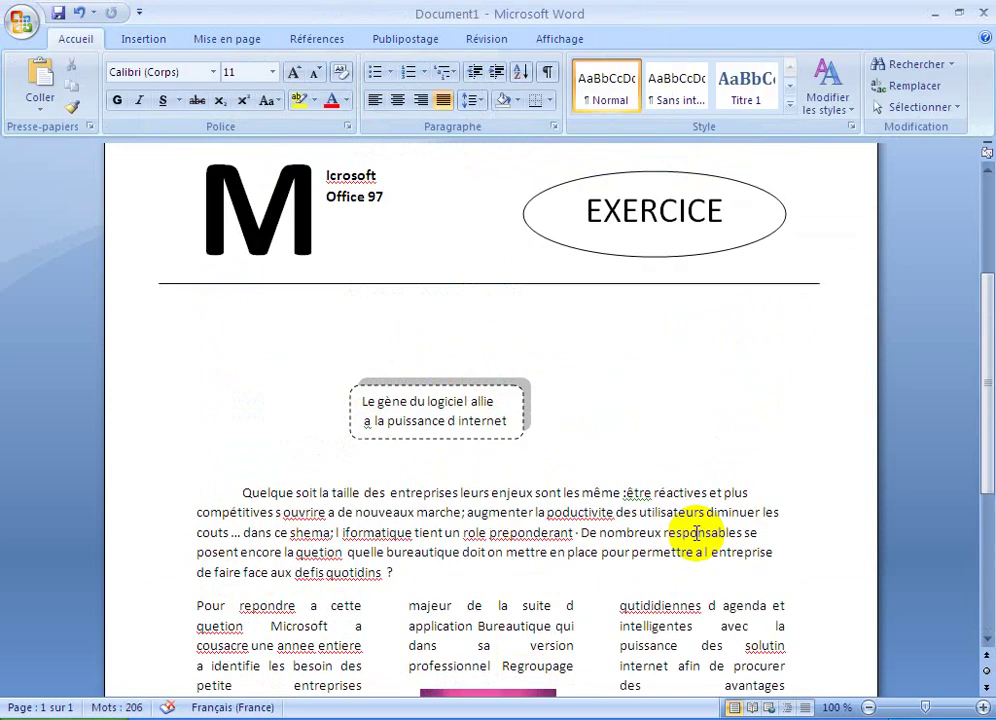
{"action": "scroll", "coordinate": [696, 533], "scroll_direction": "up", "scroll_amount": 4}
{"action": "scroll", "coordinate": [696, 533], "scroll_direction": "down", "scroll_amount": 7}
{"action": "scroll", "coordinate": [726, 541], "scroll_direction": "down", "scroll_amount": 3}
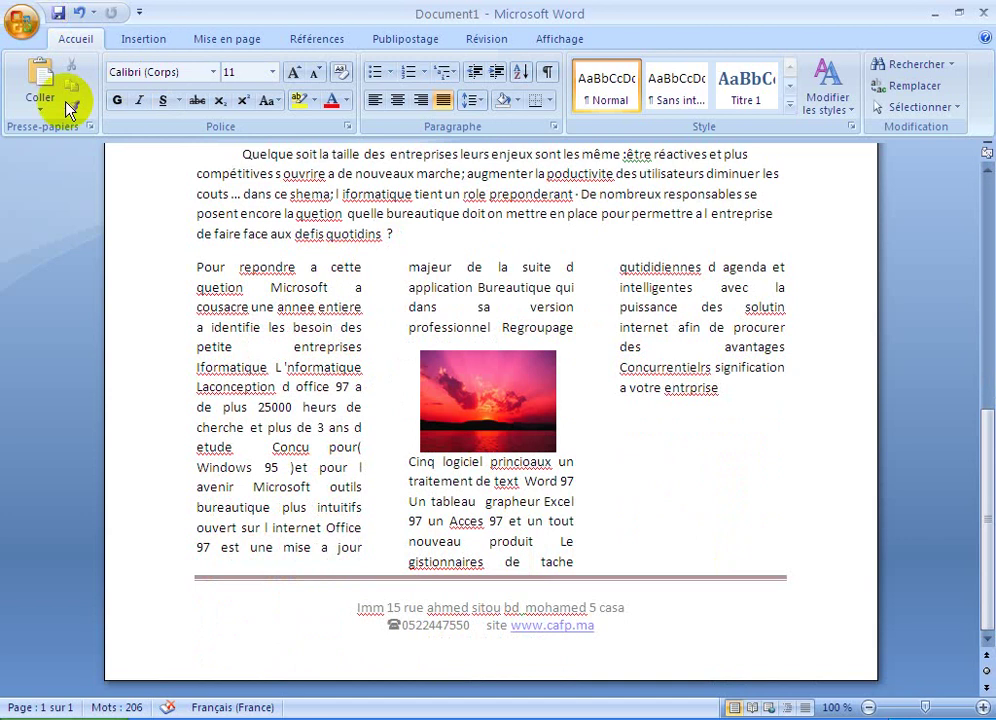
{"action": "key", "text": "ctrl+F2"}
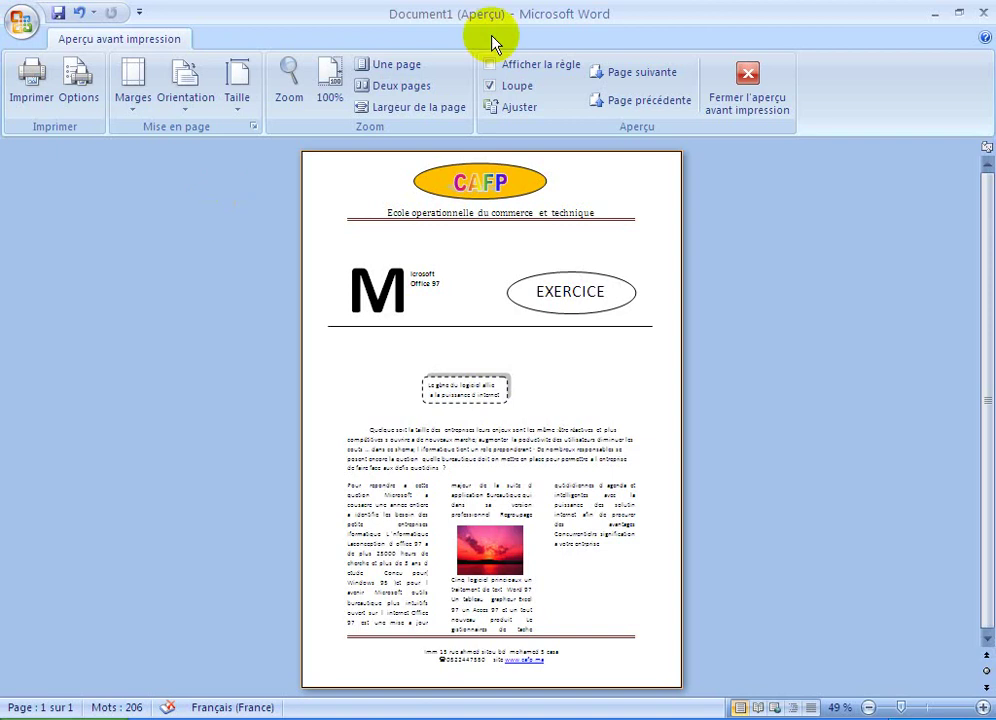
{"action": "left_click", "coordinate": [714, 100]}
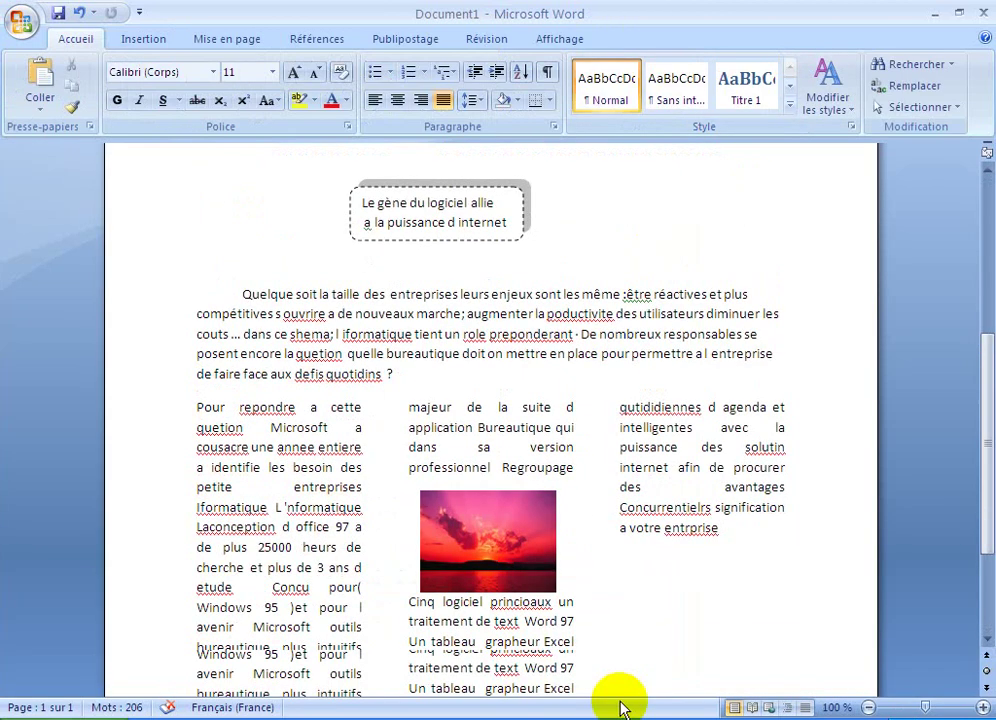